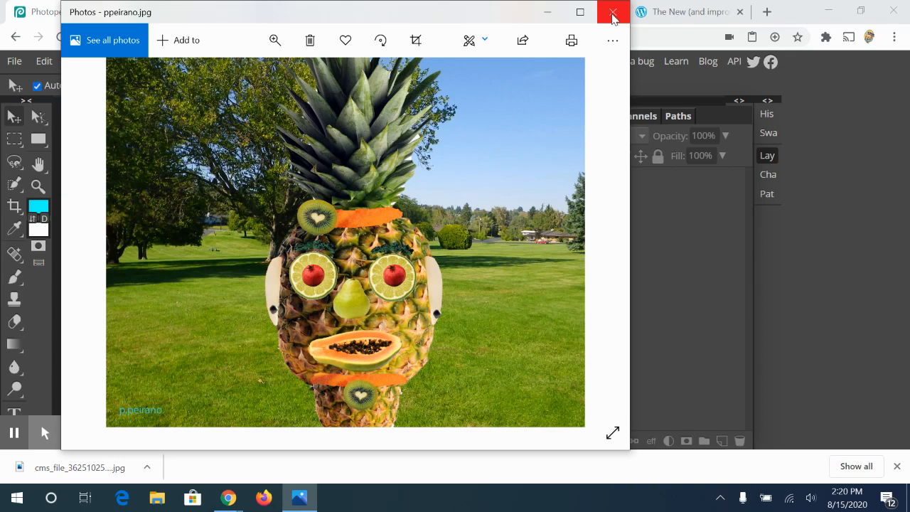
Close the pineapple-head image preview and leave the file browser without opening anything
click(613, 14)
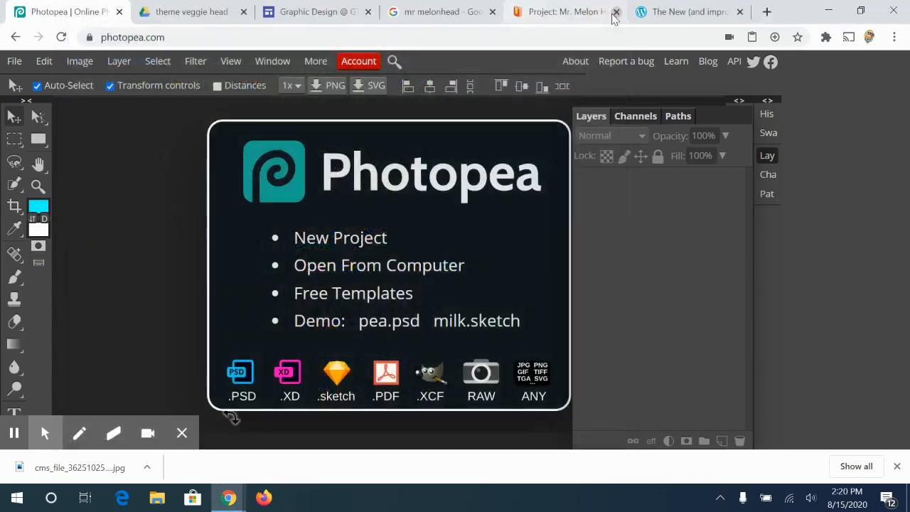
click(156, 499)
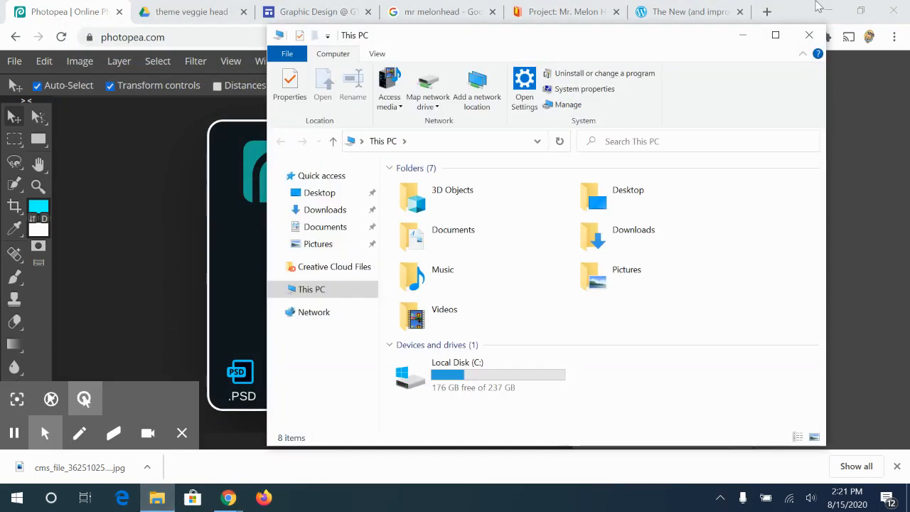
click(810, 36)
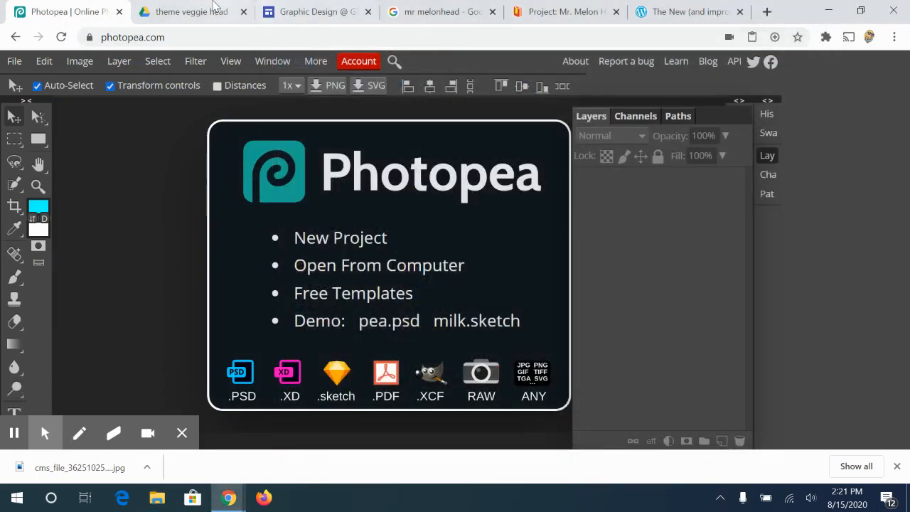
Switch to Google Drive and view the example images in the theme veggie head folder at full size
click(159, 8)
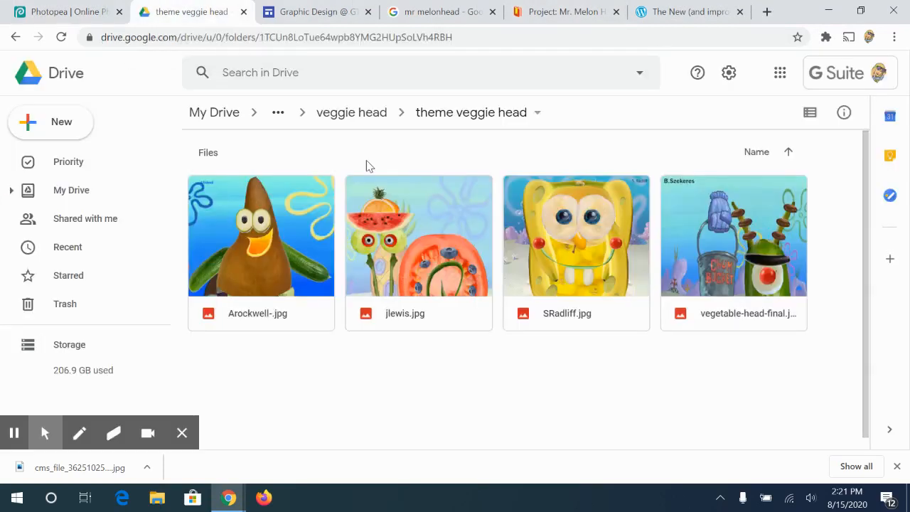
click(575, 234)
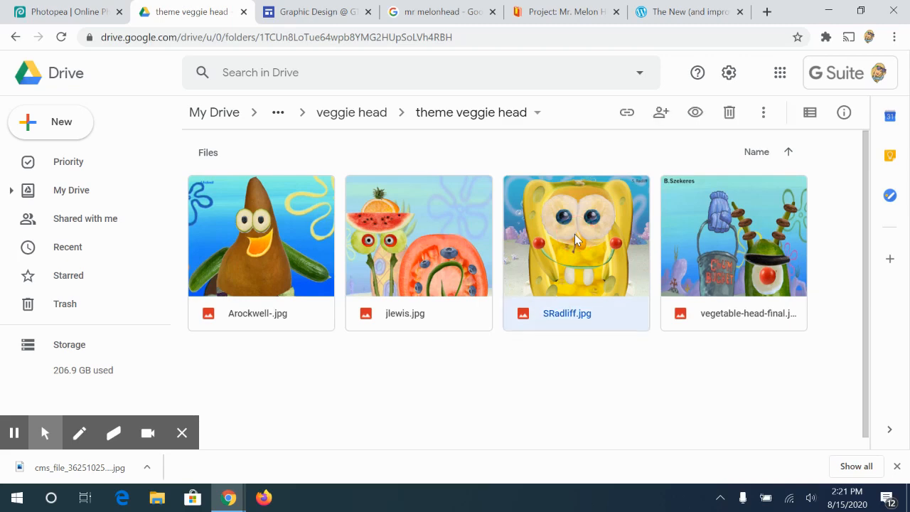
double_click(574, 234)
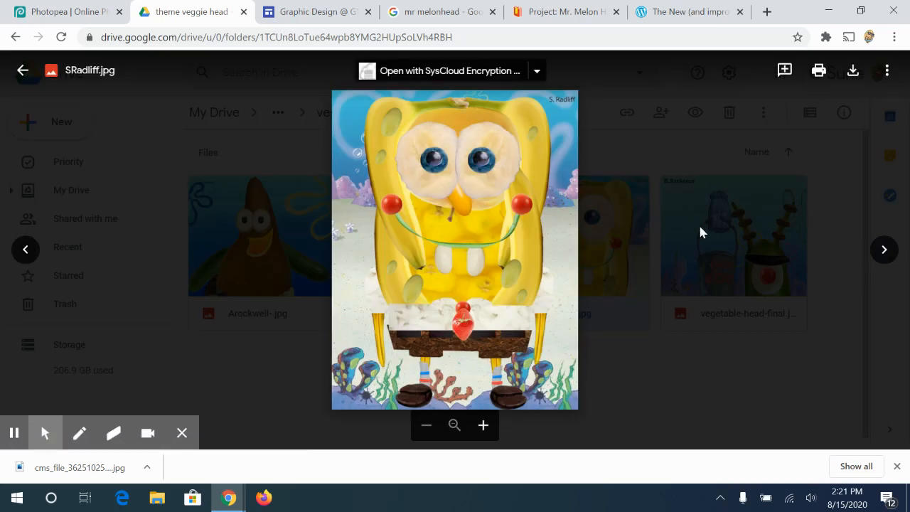
click(884, 250)
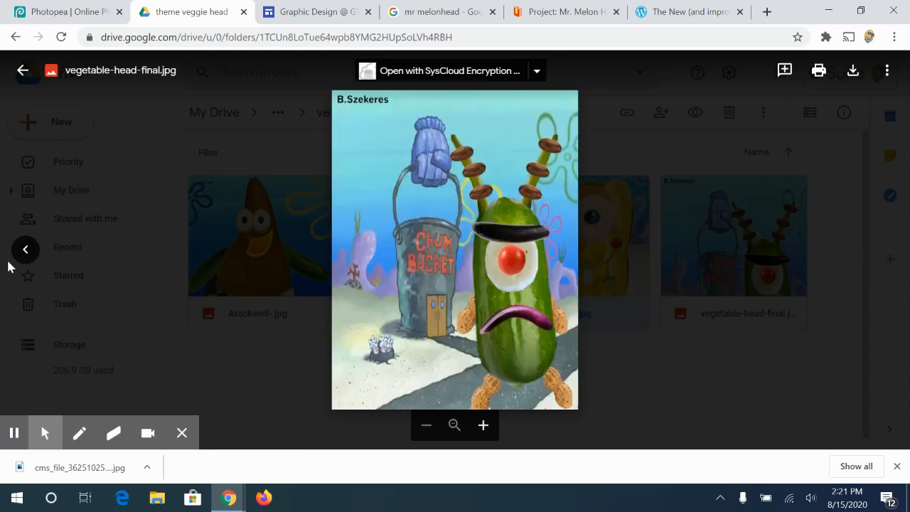
click(36, 251)
click(35, 251)
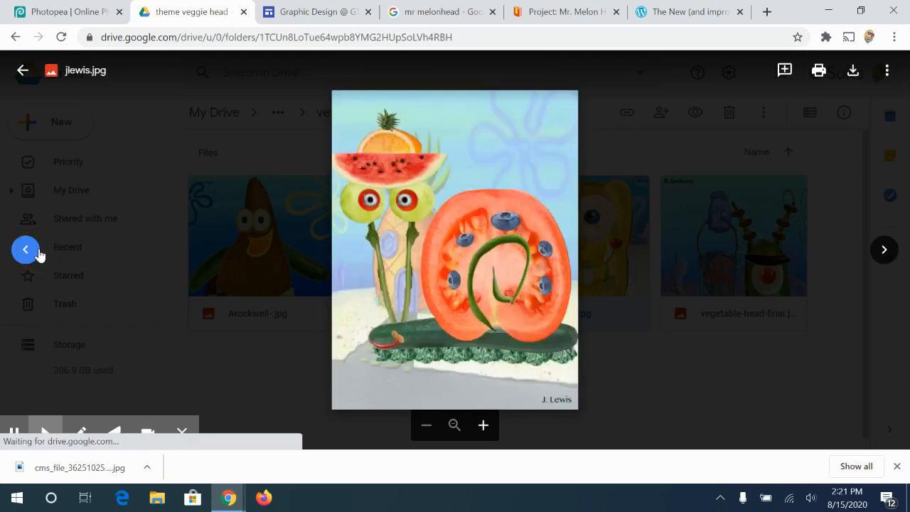
click(25, 250)
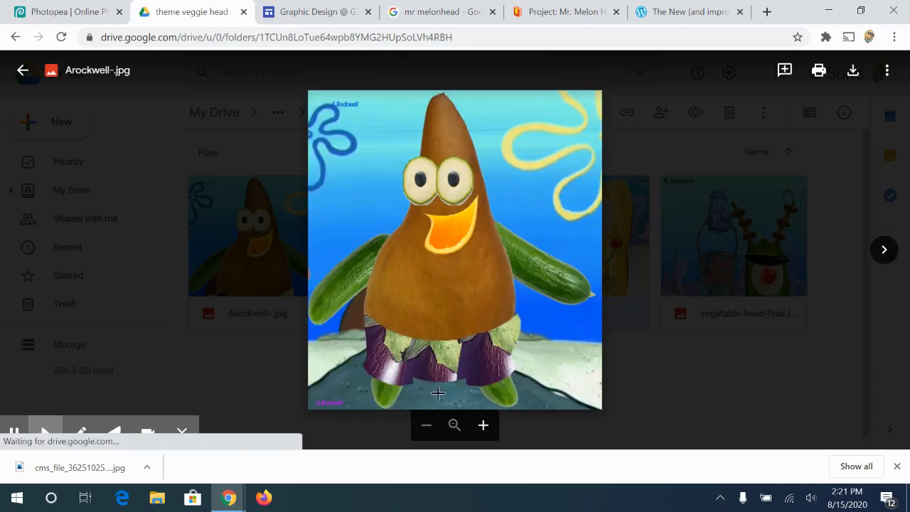
click(702, 389)
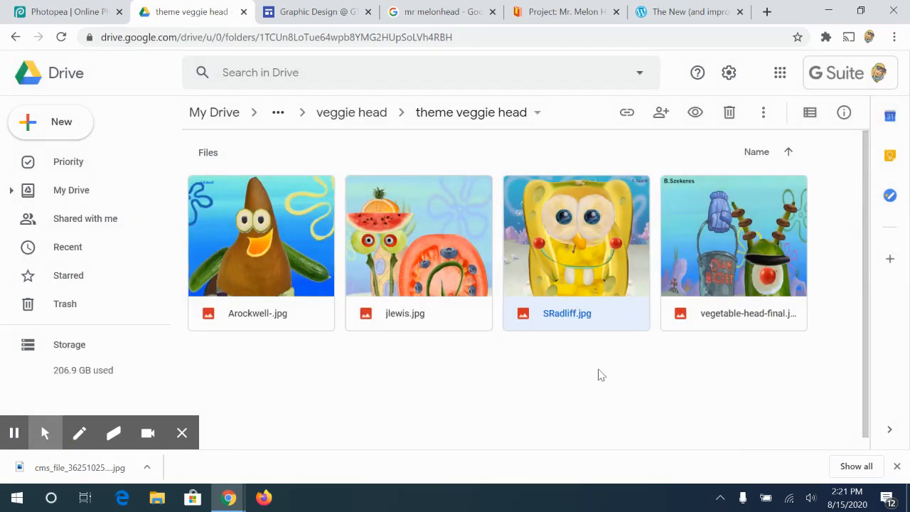
click(29, 9)
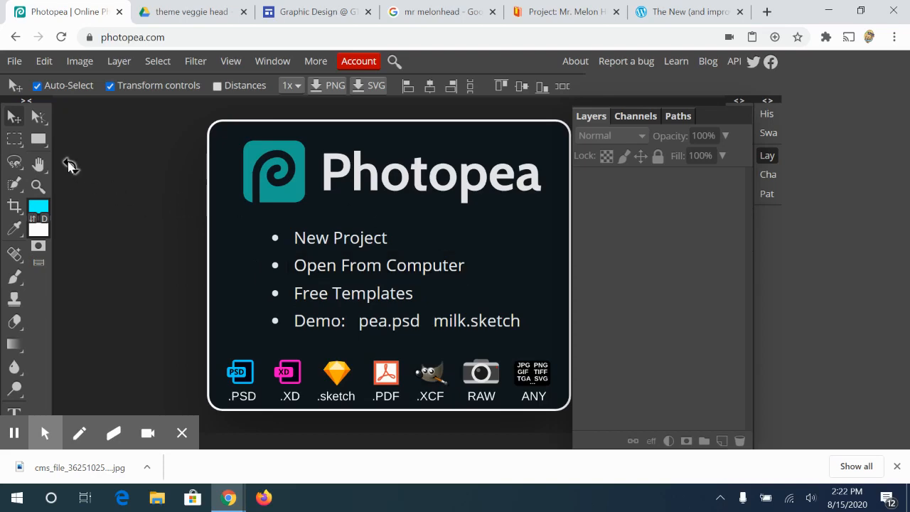
click(167, 10)
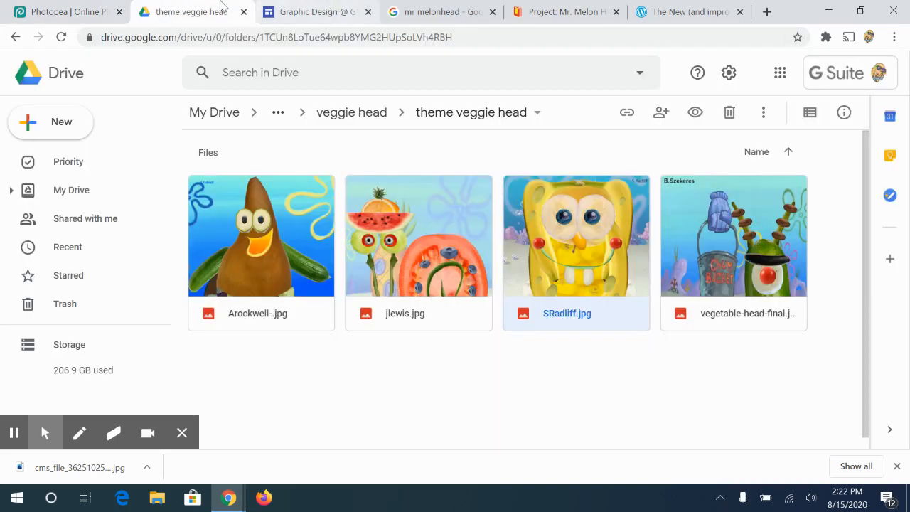
click(71, 10)
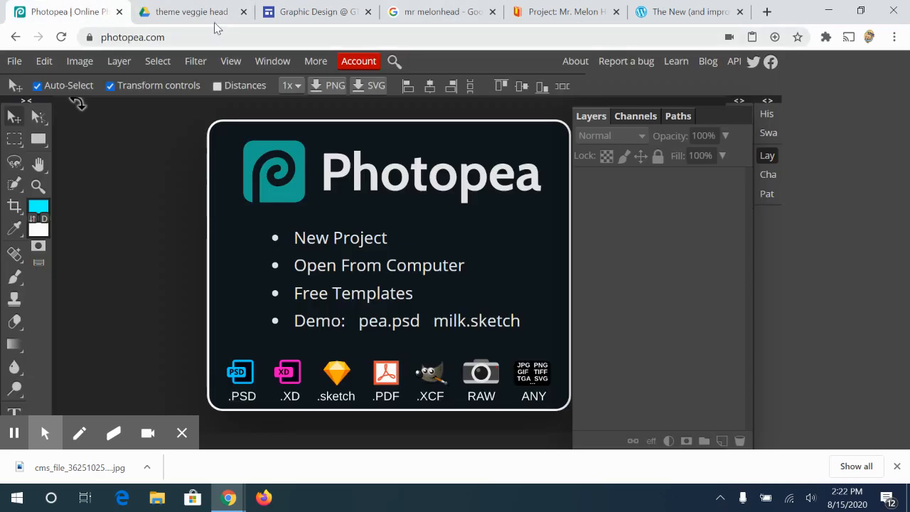
click(152, 12)
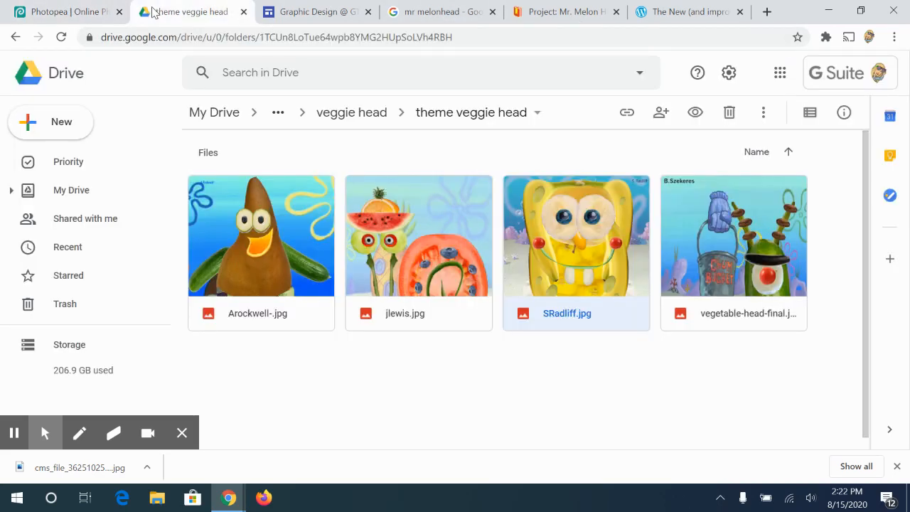
Open veggie_head_veteran_head_and_parts.jpg from the parent veggie head folder and download it
click(353, 113)
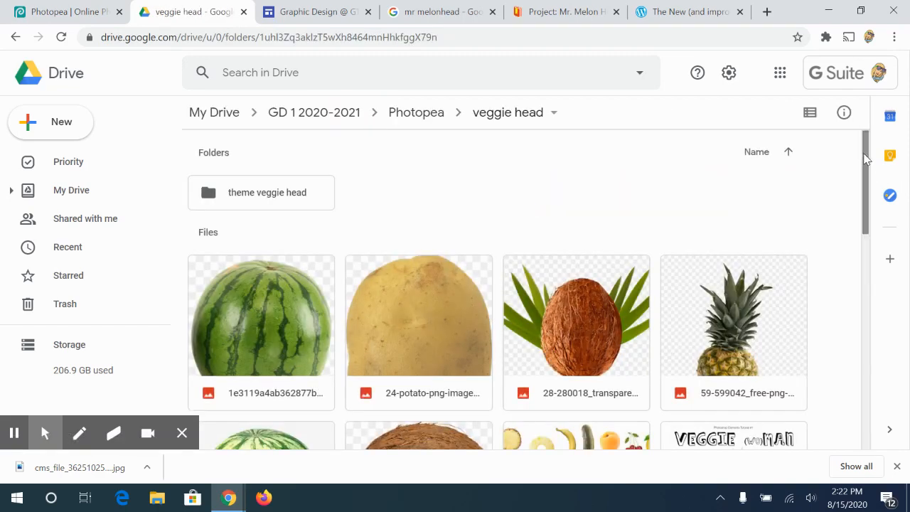
drag(864, 162, 863, 344)
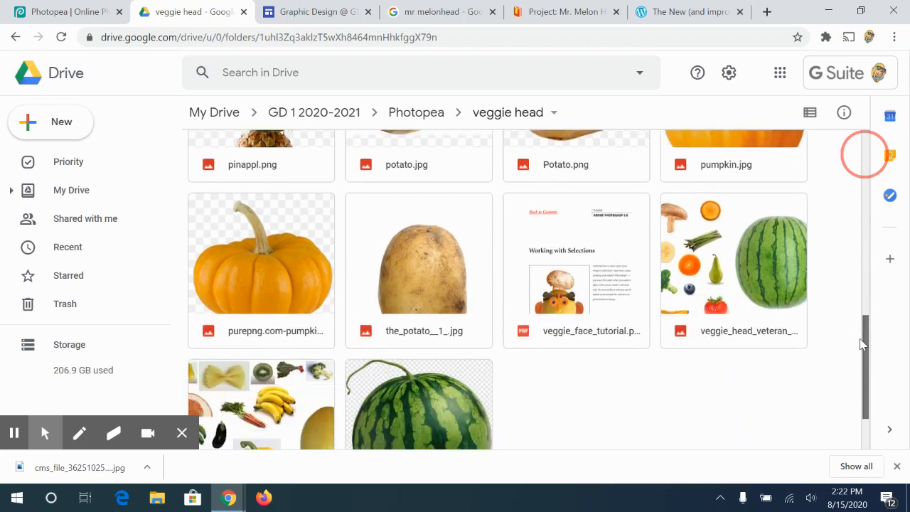
click(737, 286)
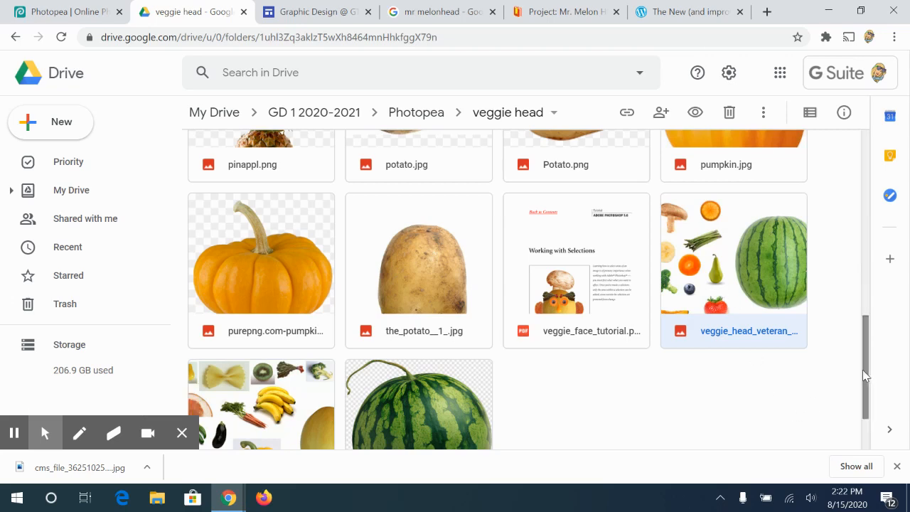
drag(864, 371, 868, 346)
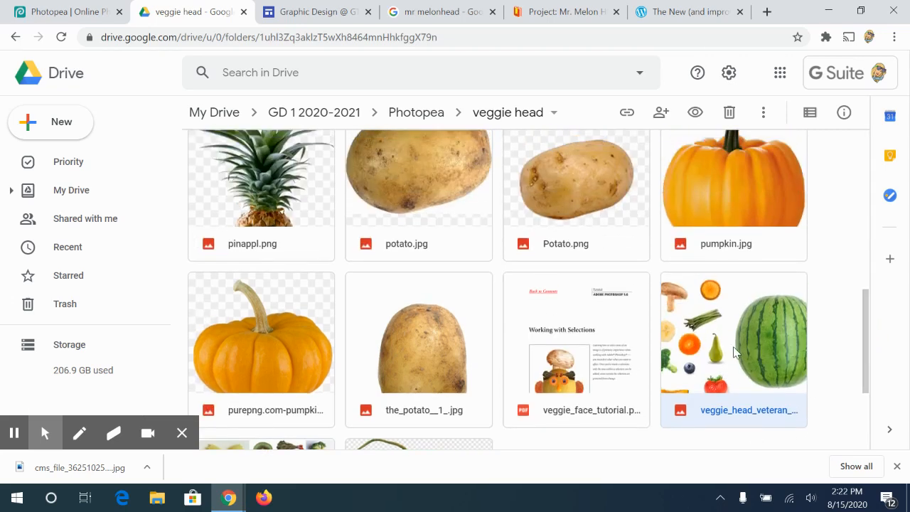
double_click(735, 352)
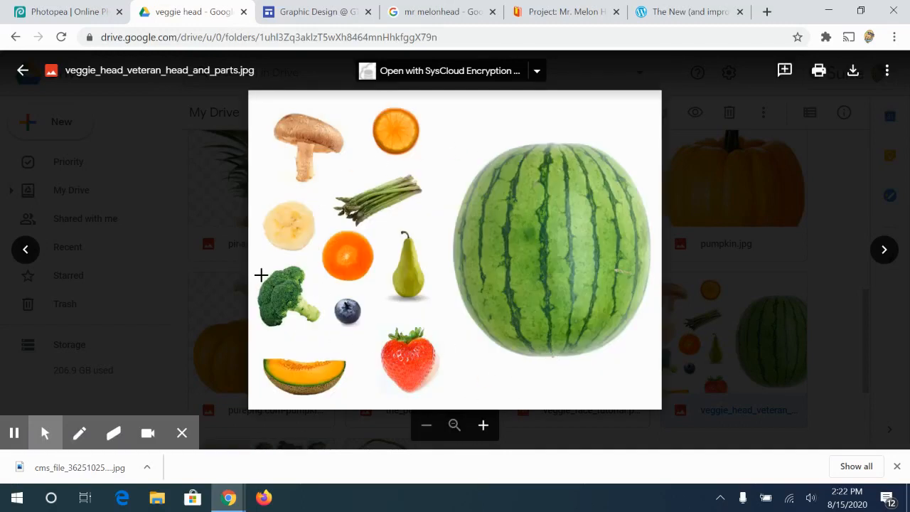
click(853, 71)
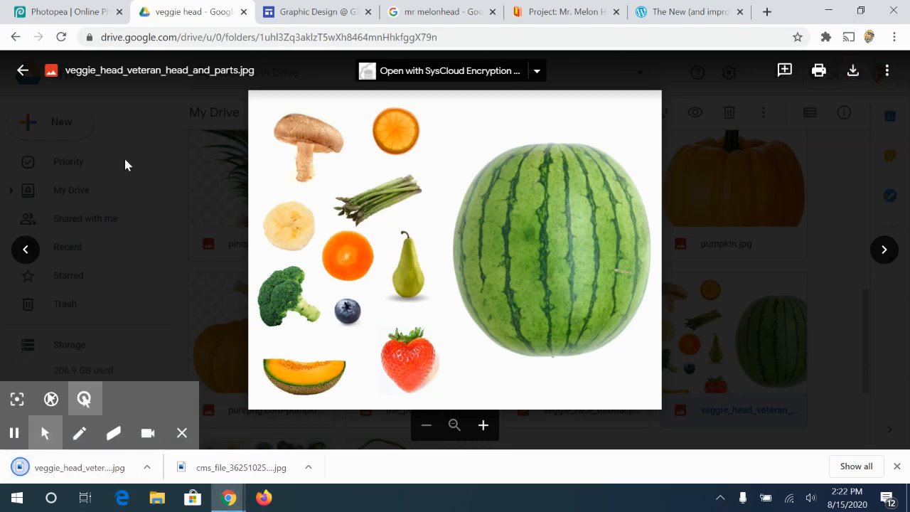
Switch to Photopea, start a new project and set its width to 8.5 inches
click(73, 7)
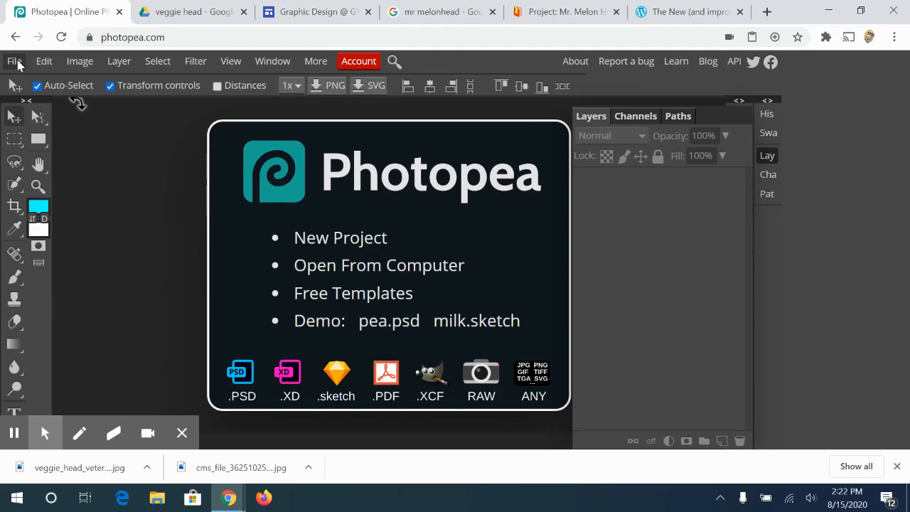
click(17, 62)
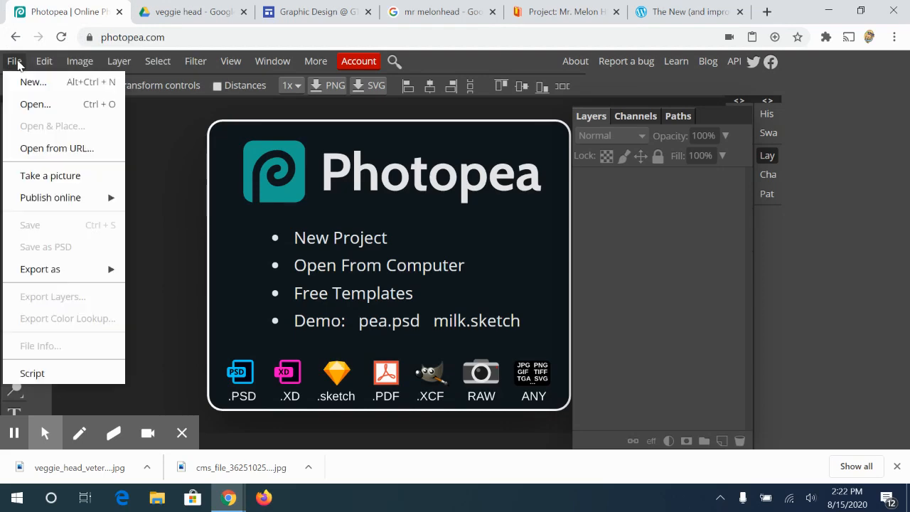
click(33, 81)
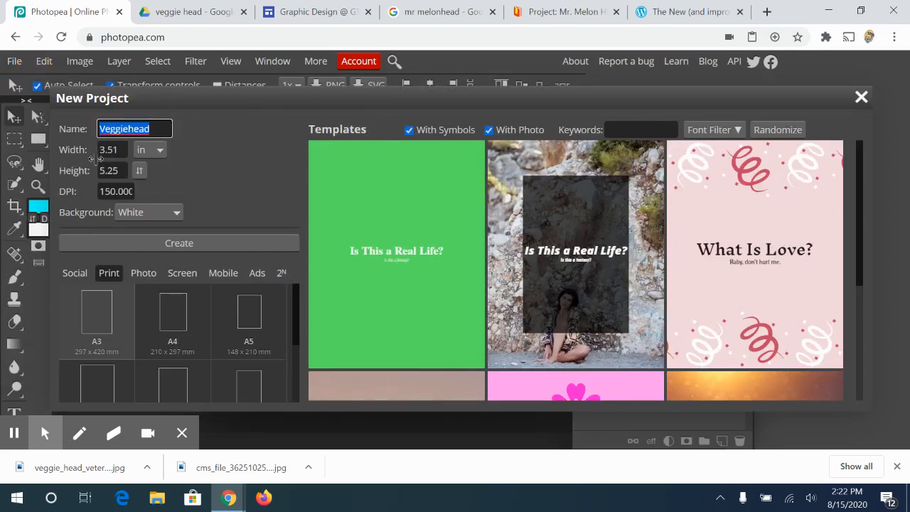
scroll(114, 150, up, 5)
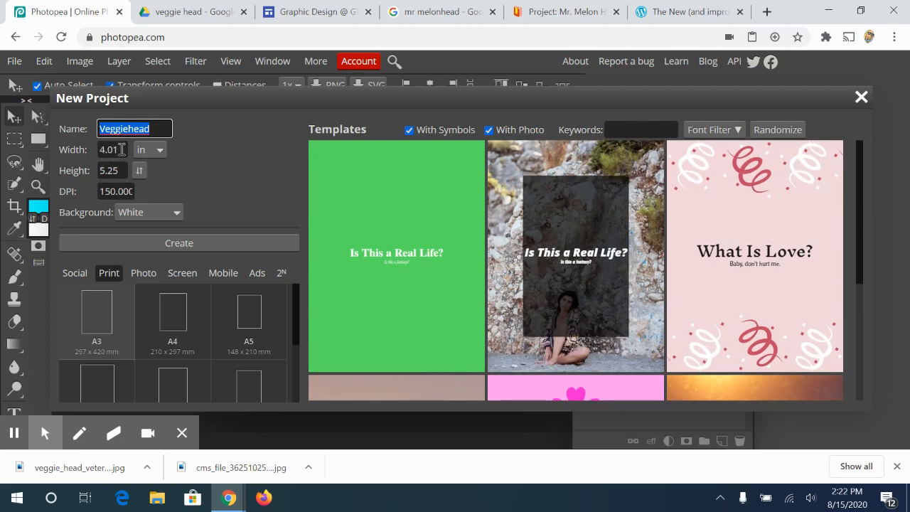
key(Tab)
text(8)
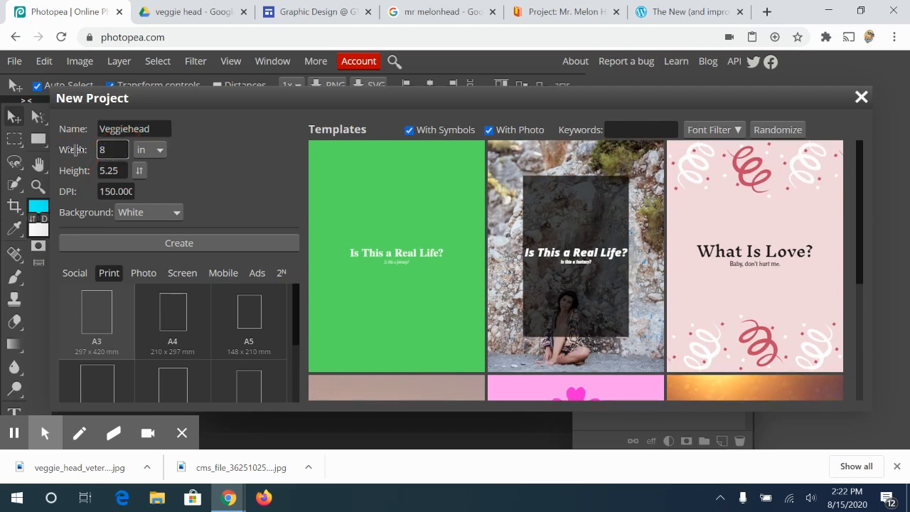
text(.5)
Try millimetres and pixels as the new project's size unit, and set it back to inches
click(162, 149)
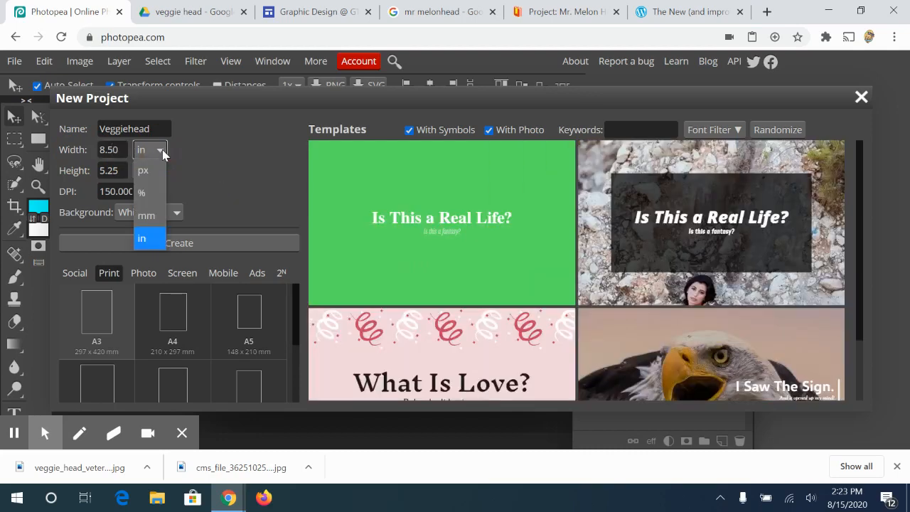
click(146, 217)
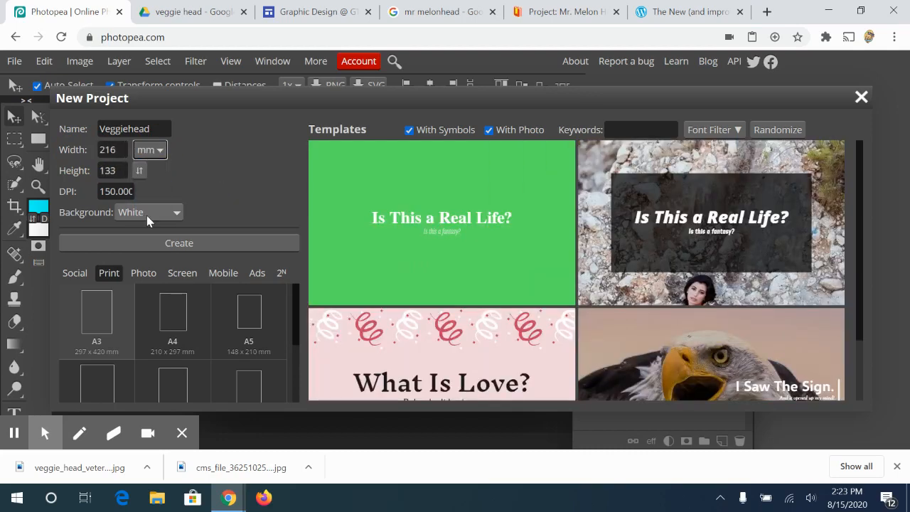
click(158, 152)
click(145, 170)
click(158, 150)
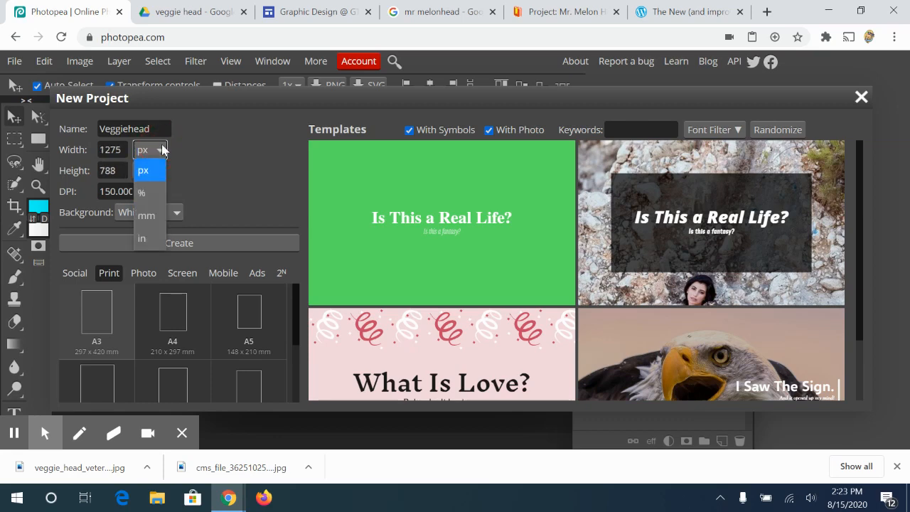
click(145, 242)
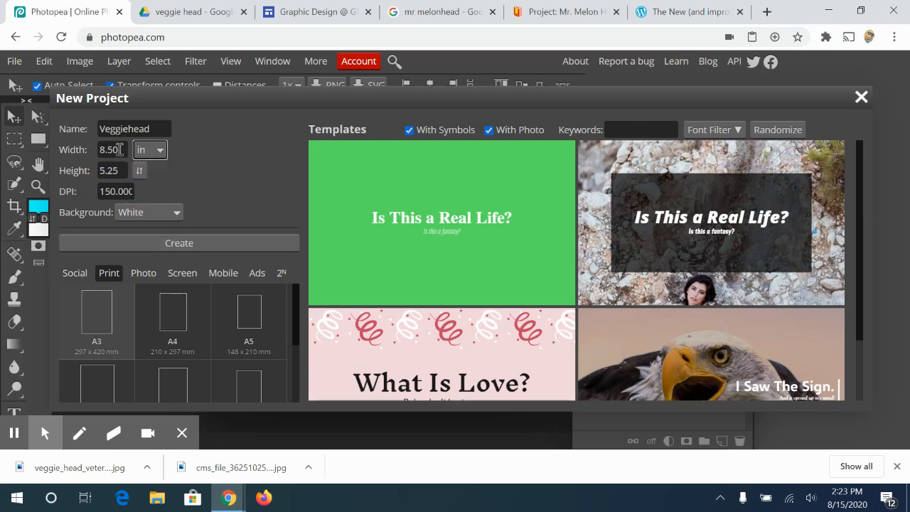
Set the project's height to 11 inches and its resolution to 150 DPI, and create the Veggiehead document
drag(119, 171, 92, 171)
text(11)
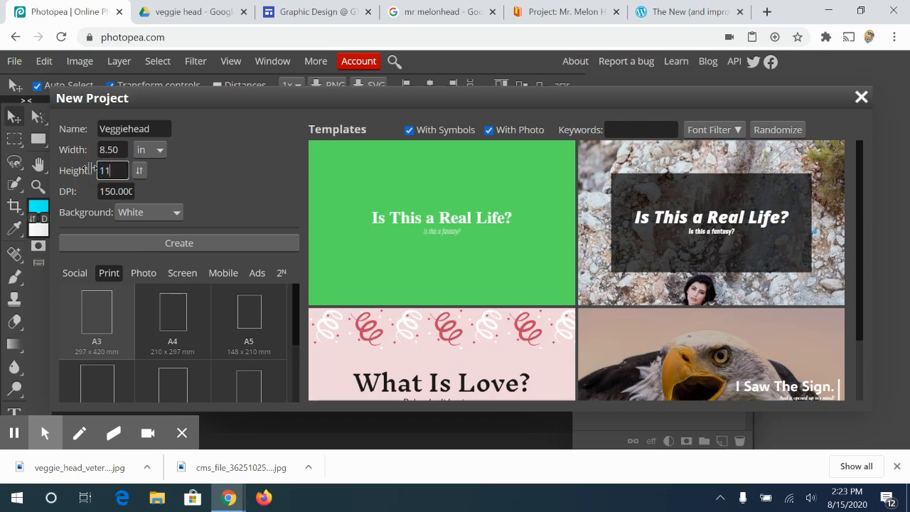
click(101, 189)
drag(101, 189, 183, 188)
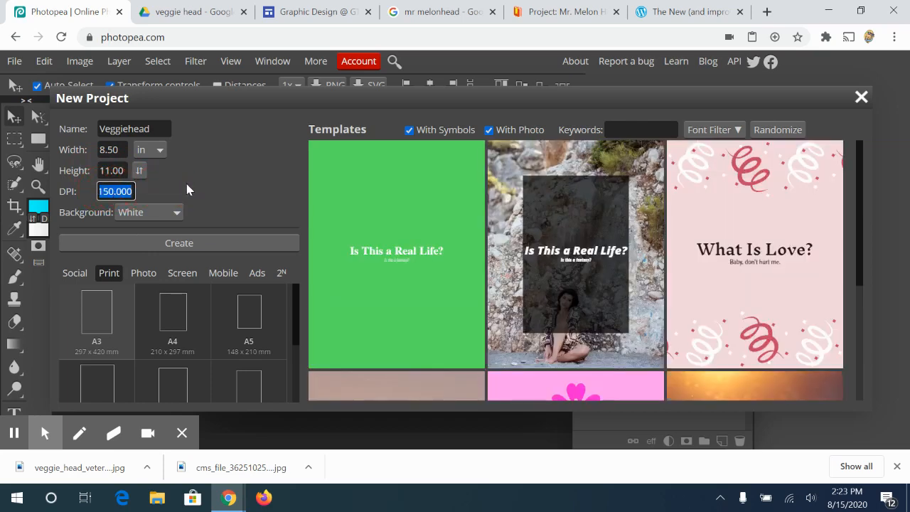
text(150)
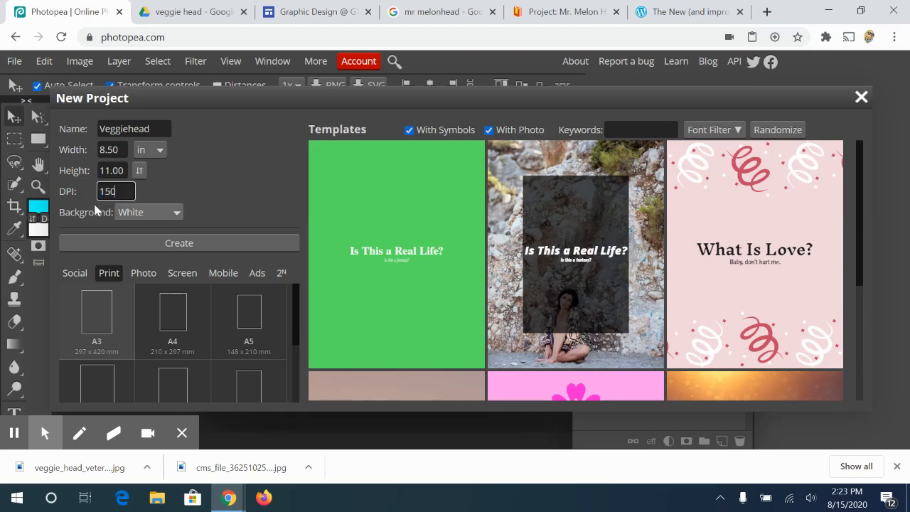
click(179, 243)
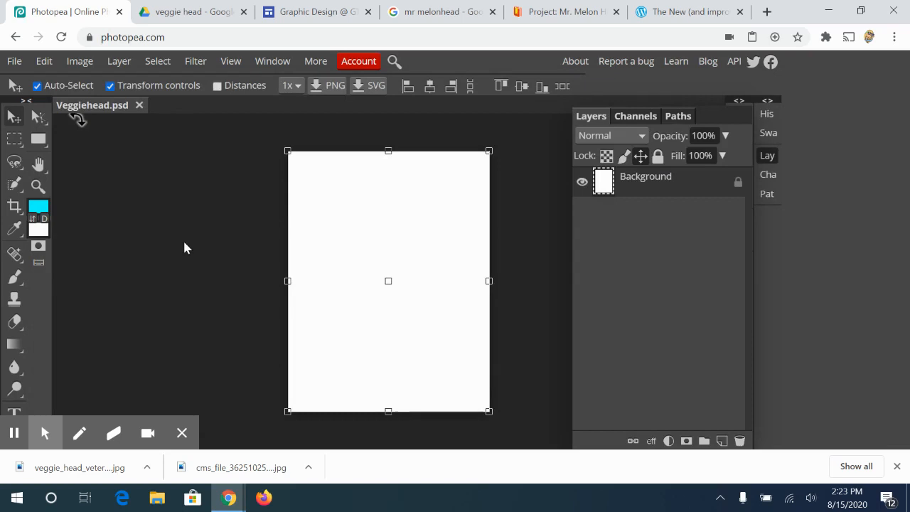
Turn the Move tool's transform controls off and on again
click(111, 86)
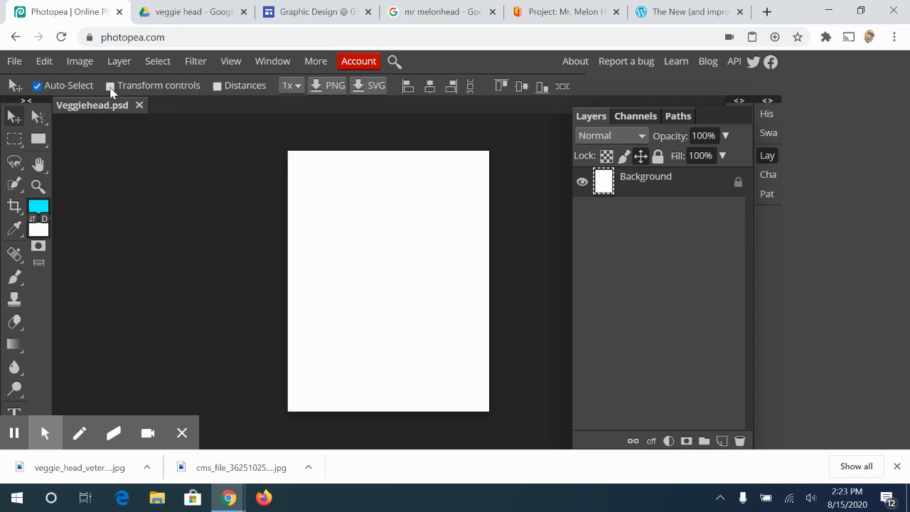
click(110, 86)
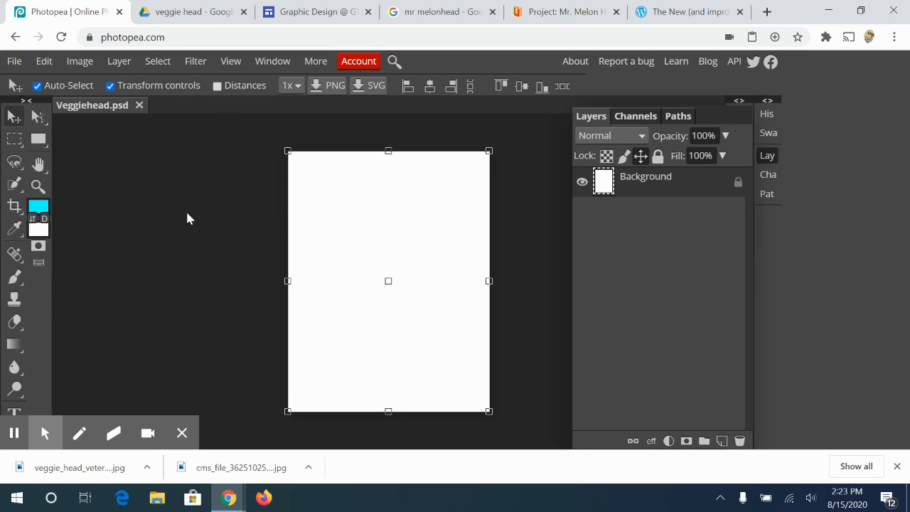
Open the veggie_head_veteran_head_and_parts image from the Downloads folder
click(11, 64)
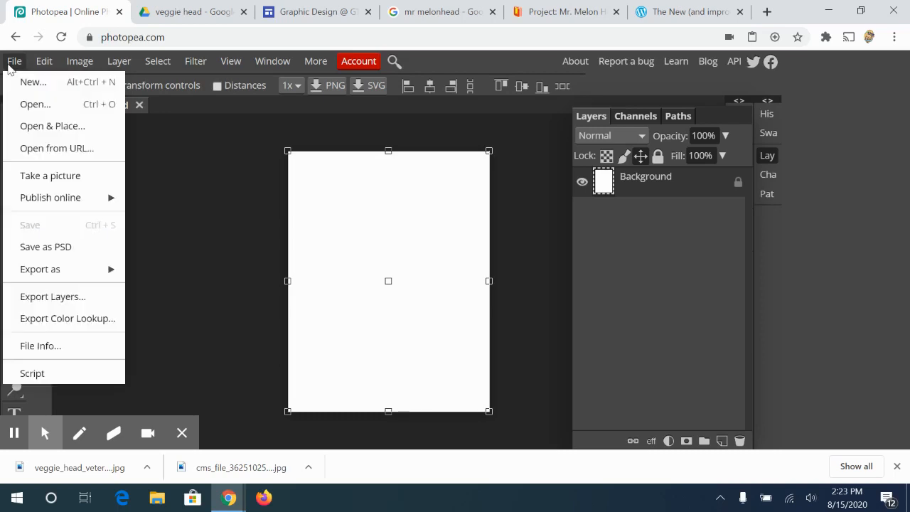
click(28, 104)
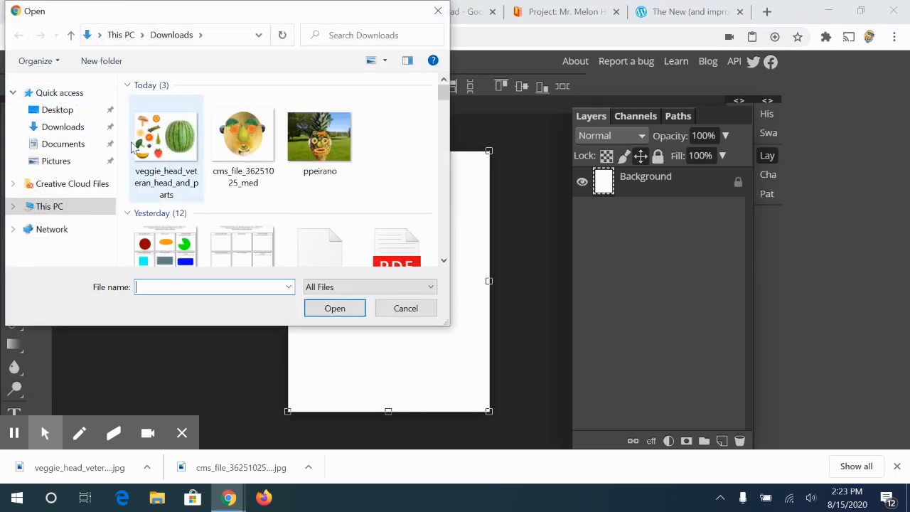
click(78, 127)
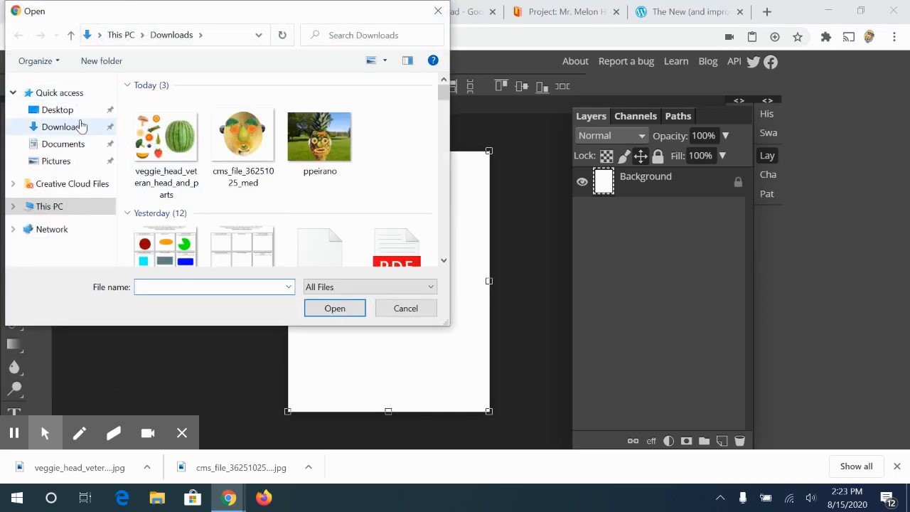
click(188, 141)
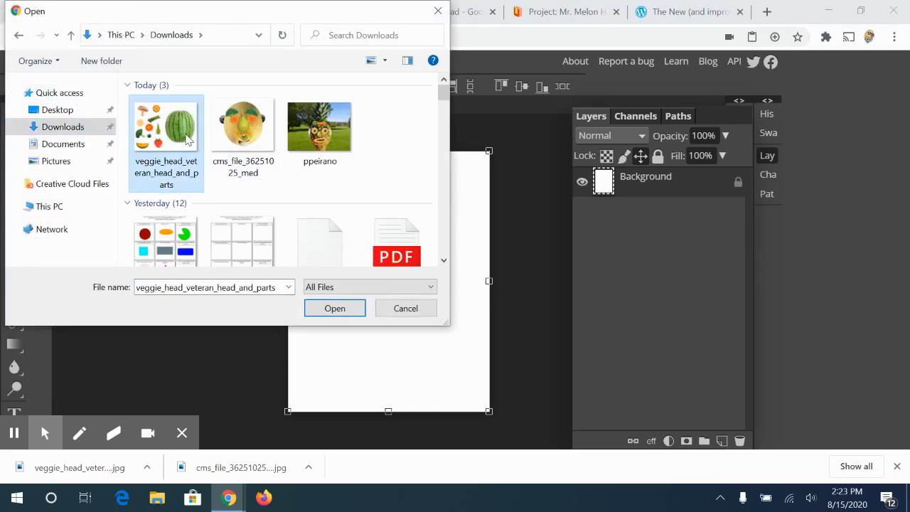
click(333, 309)
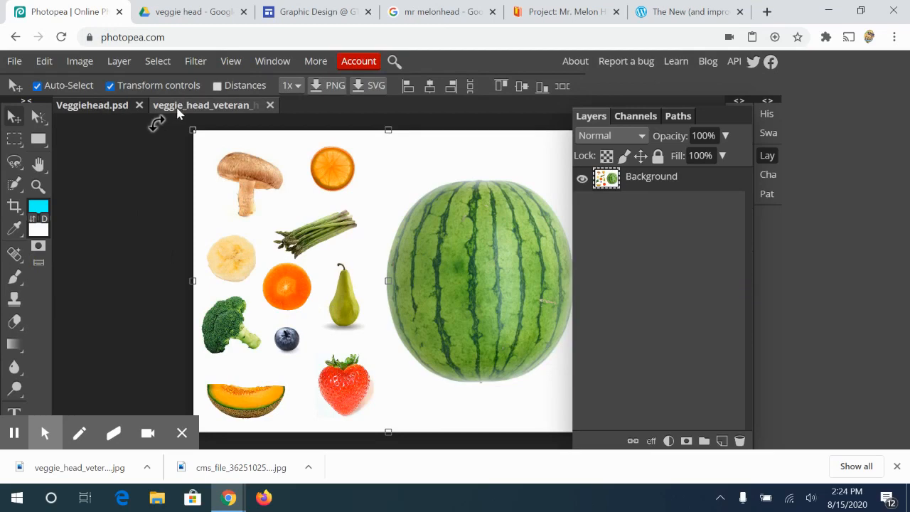
click(106, 106)
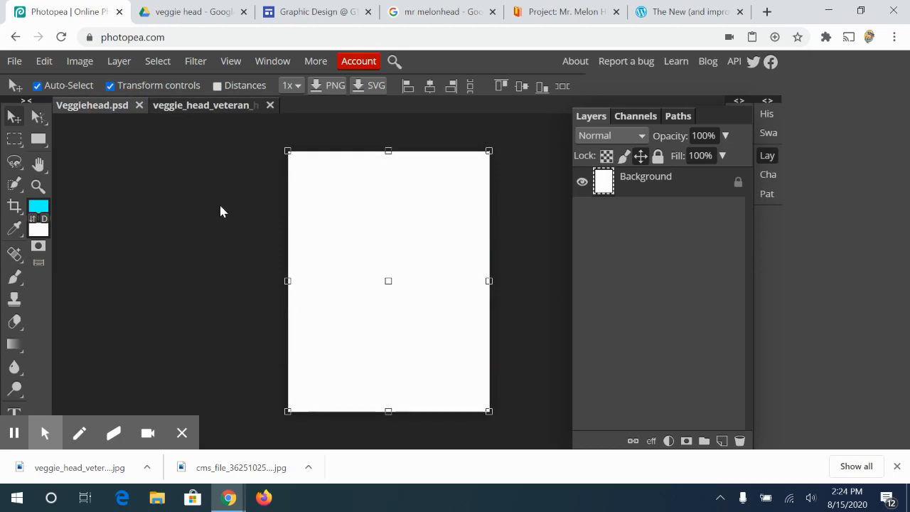
click(204, 106)
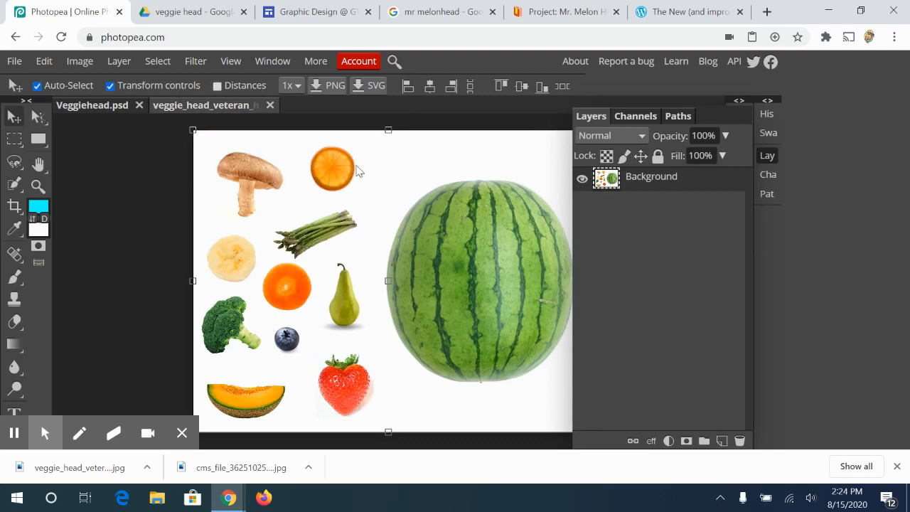
click(44, 173)
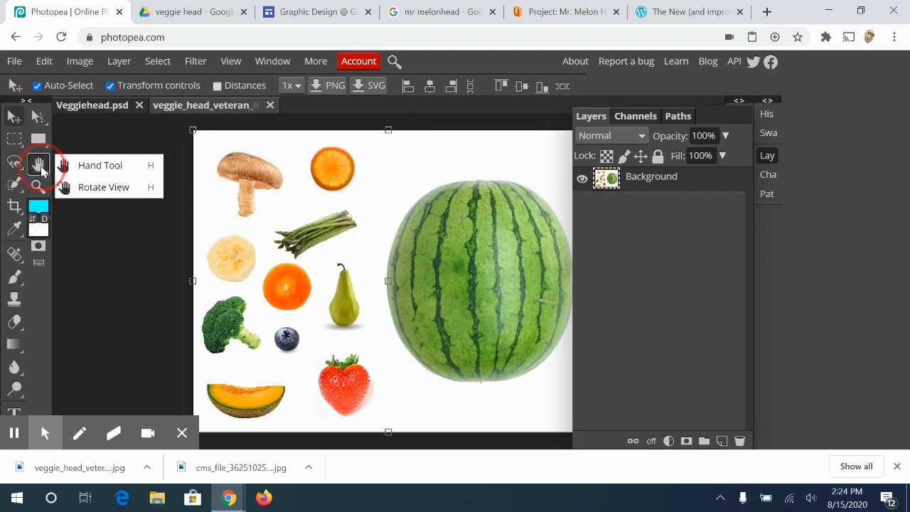
click(86, 166)
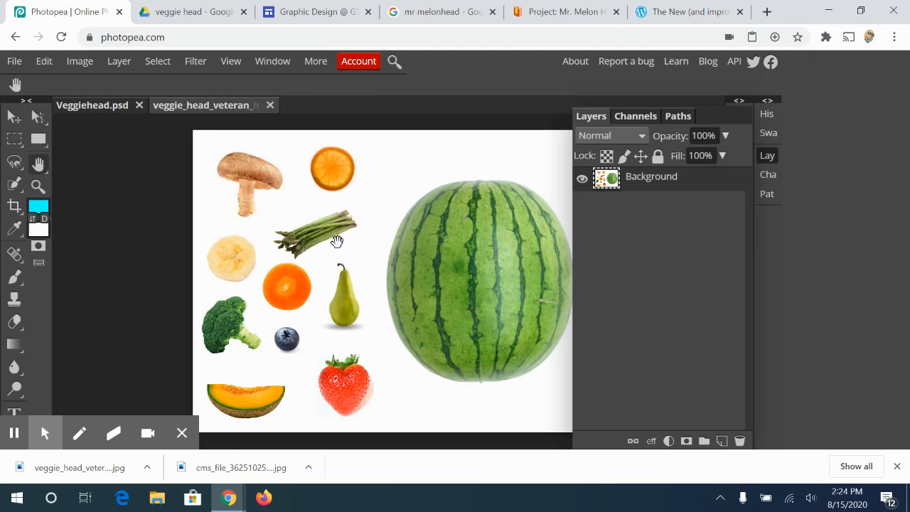
drag(337, 243, 267, 233)
drag(433, 273, 390, 325)
drag(419, 388, 333, 343)
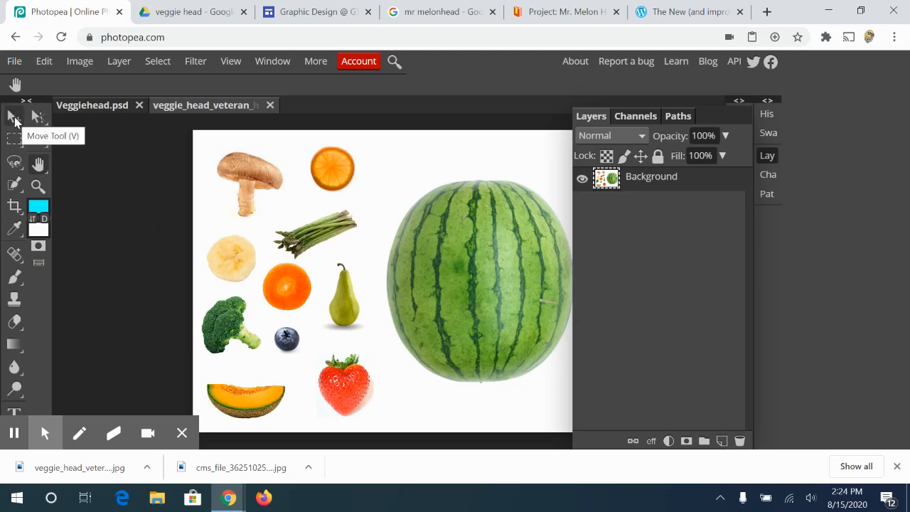
click(14, 120)
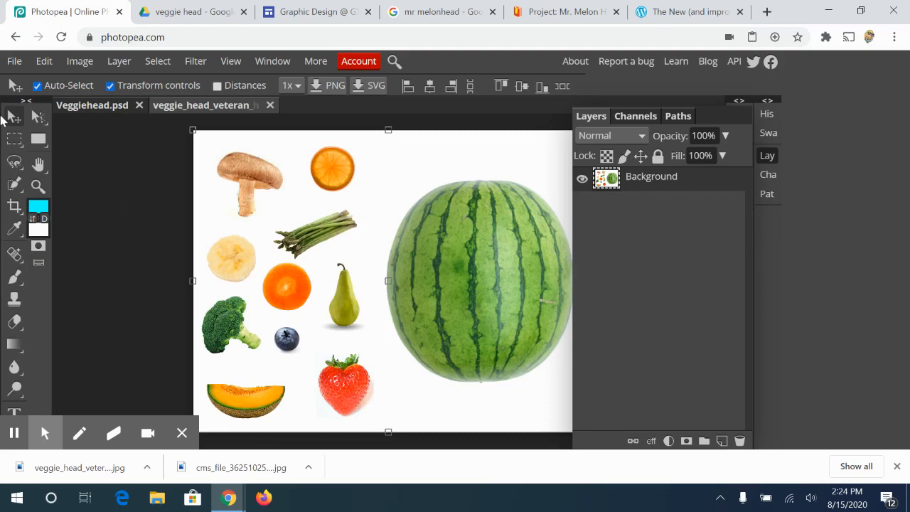
click(15, 142)
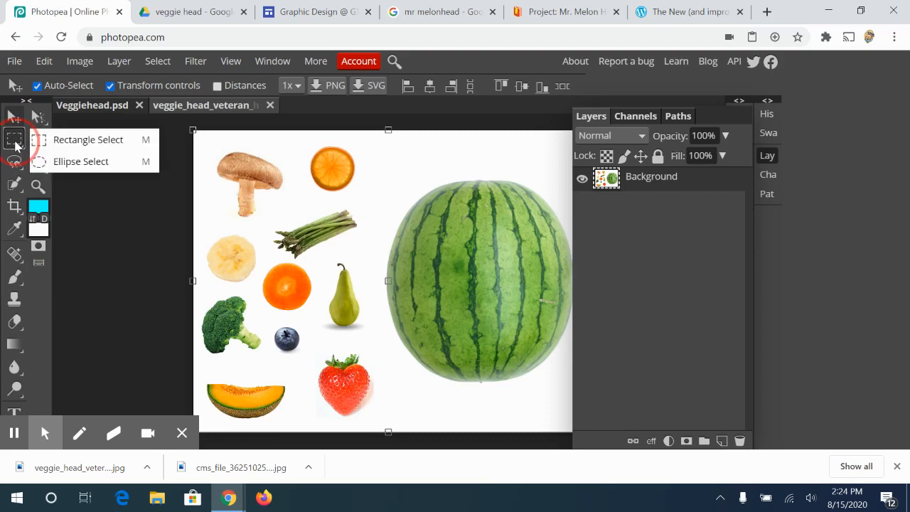
click(16, 162)
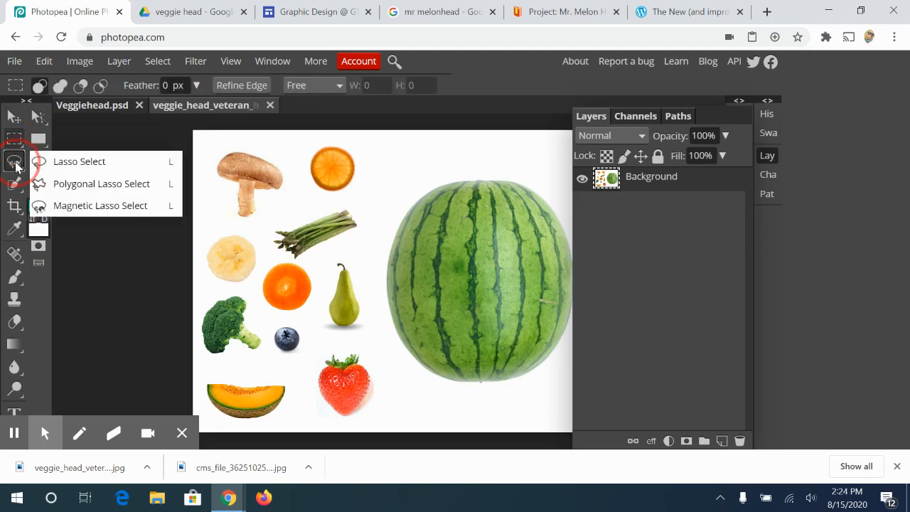
click(15, 162)
click(13, 185)
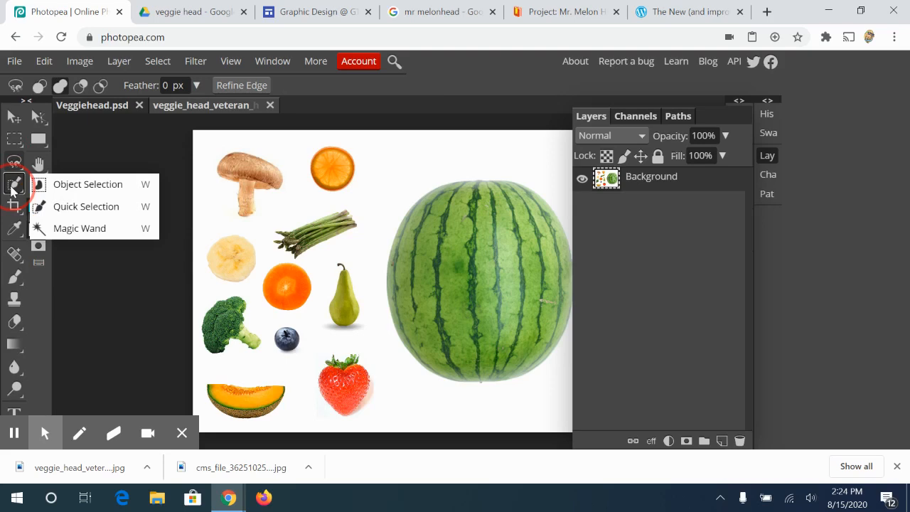
click(12, 188)
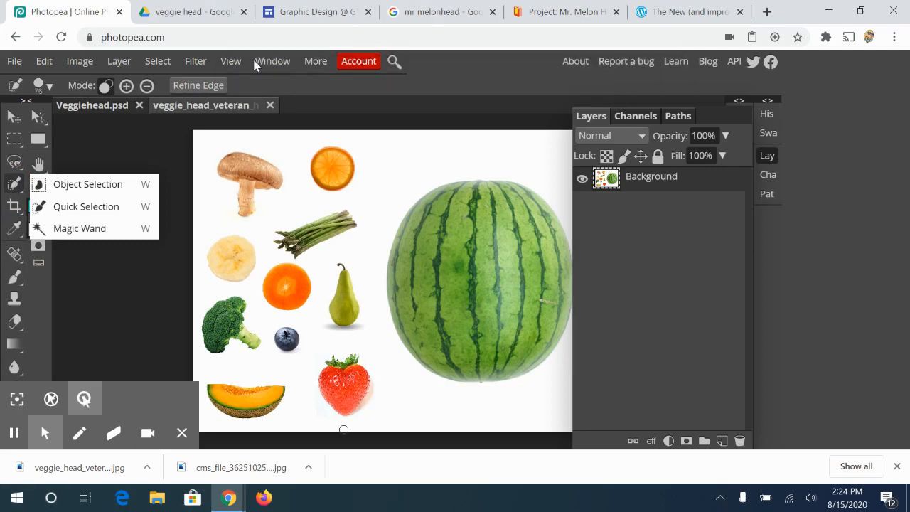
click(11, 207)
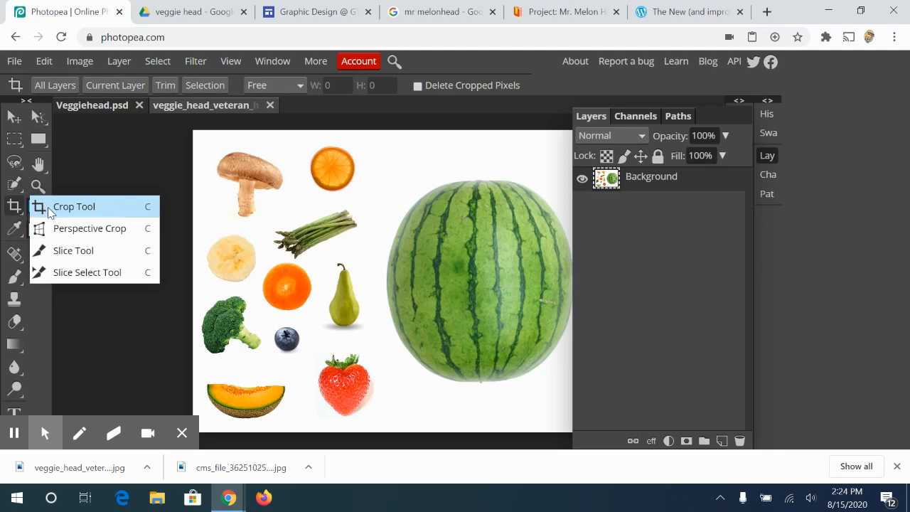
click(48, 207)
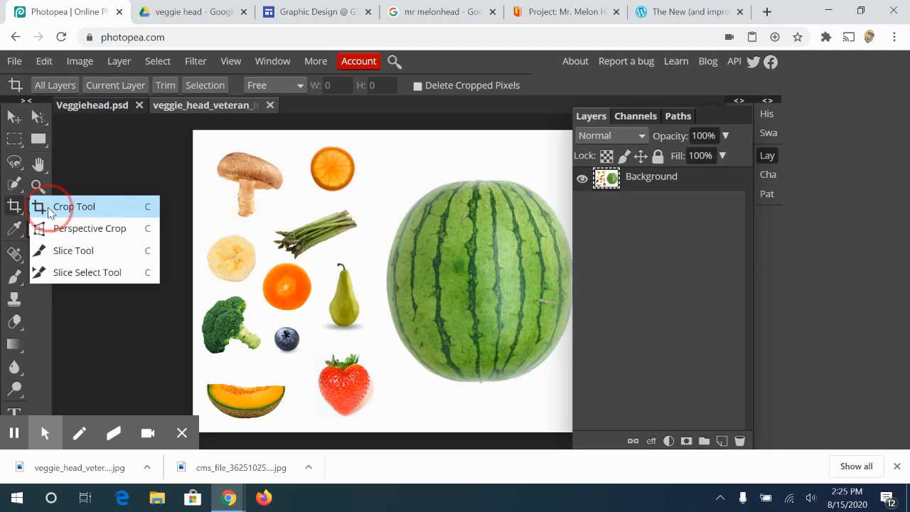
click(13, 186)
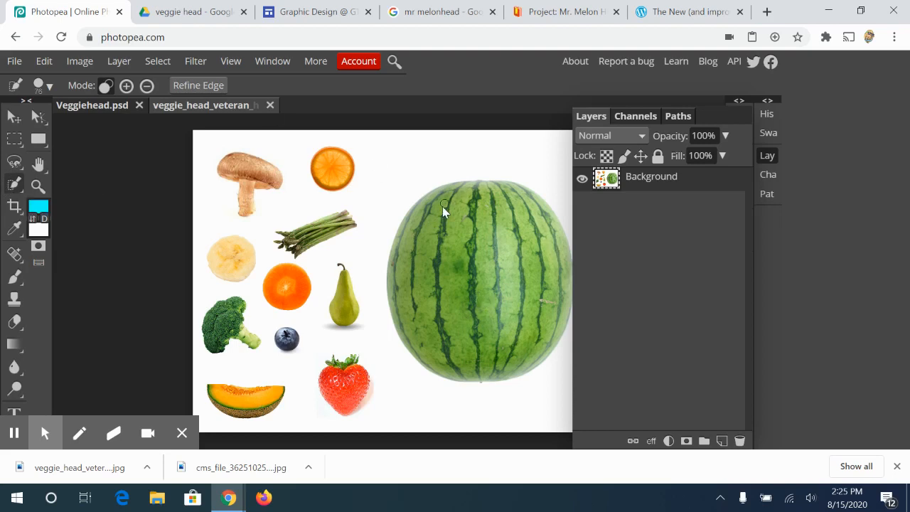
Draw a rectangular selection around the watermelon and deselect it, and repeat with a second rectangle
click(16, 140)
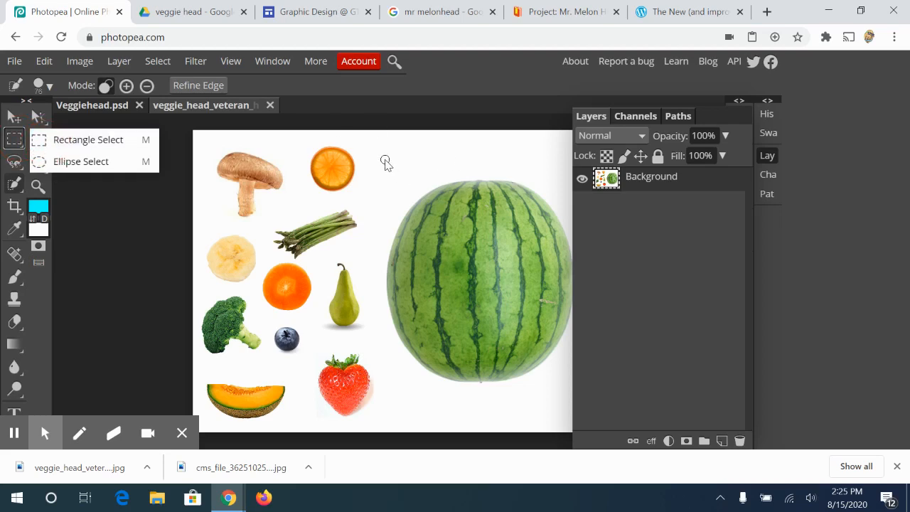
click(71, 141)
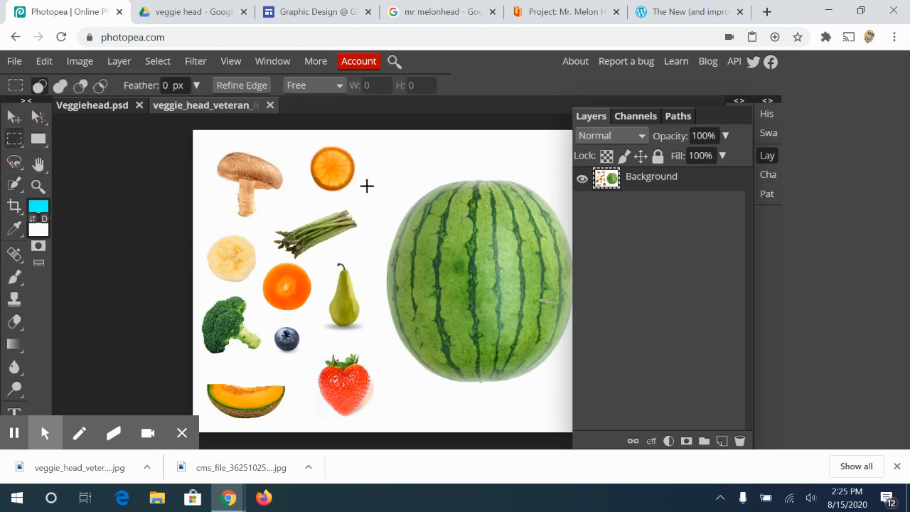
drag(377, 157, 576, 388)
click(158, 62)
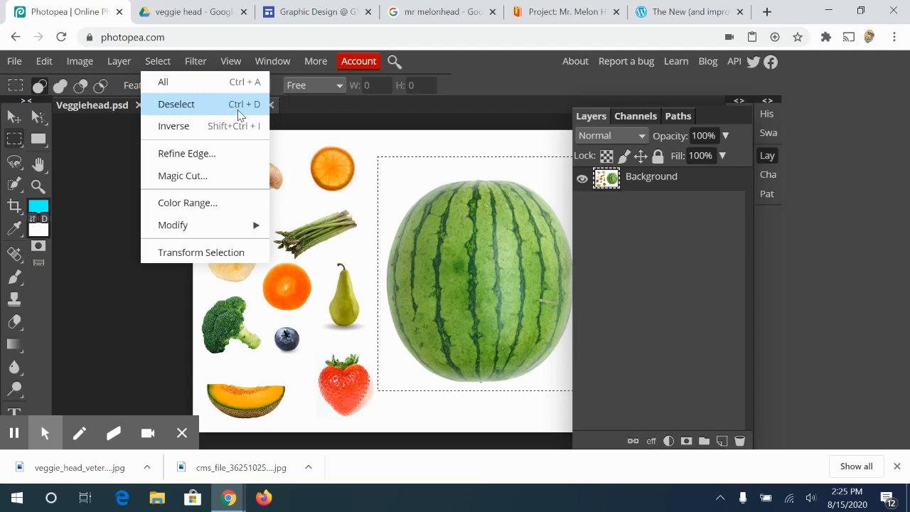
click(177, 105)
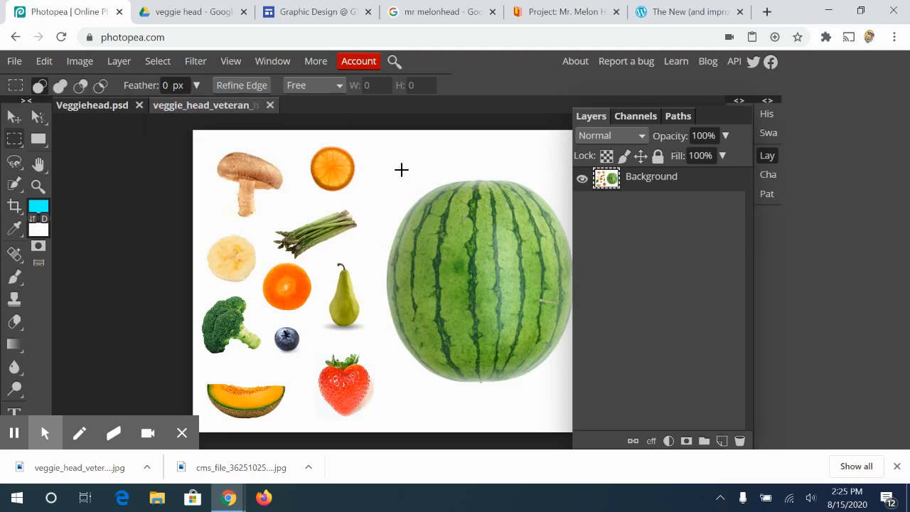
drag(402, 169, 563, 416)
key(ctrl+d)
Outline the watermelon freehand with the Lasso Select tool and clear the selection
click(13, 161)
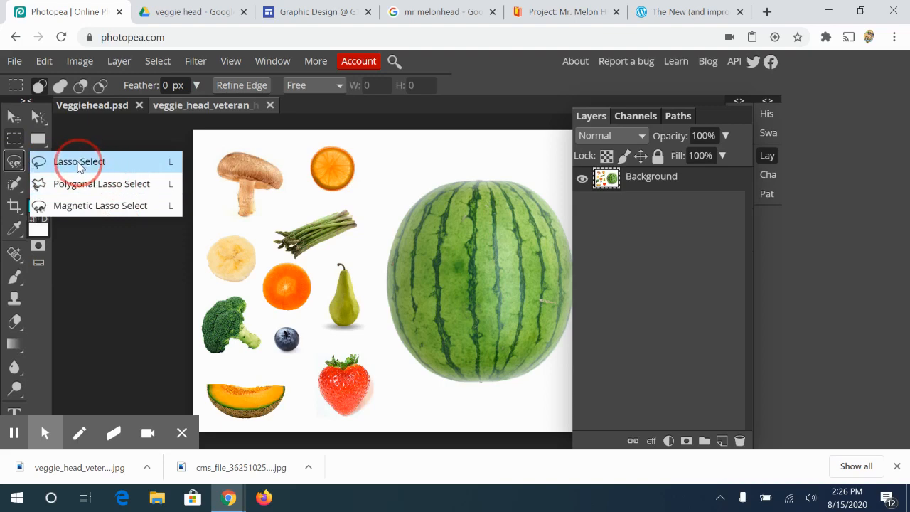
mouse_move(503, 164)
mouse_down()
mouse_move(386, 209)
mouse_move(369, 248)
mouse_move(380, 329)
mouse_up()
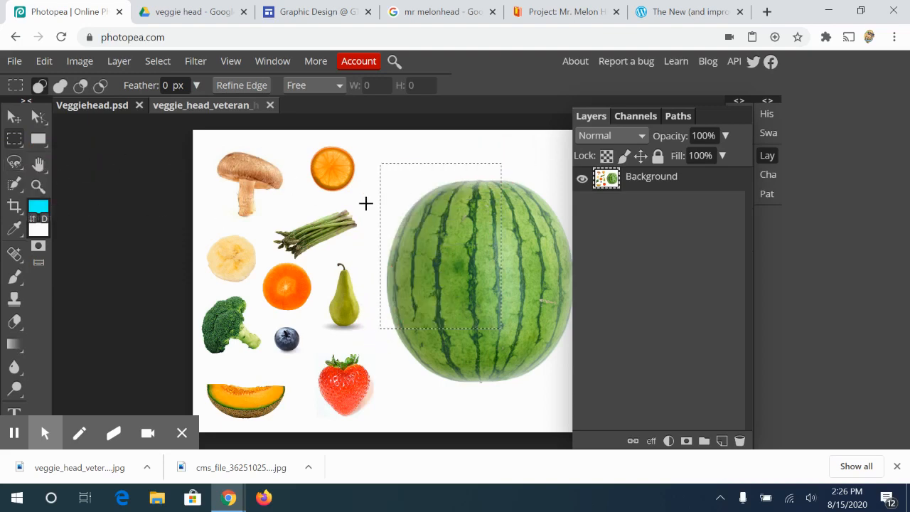
key(ctrl+d)
click(14, 162)
right_click(14, 162)
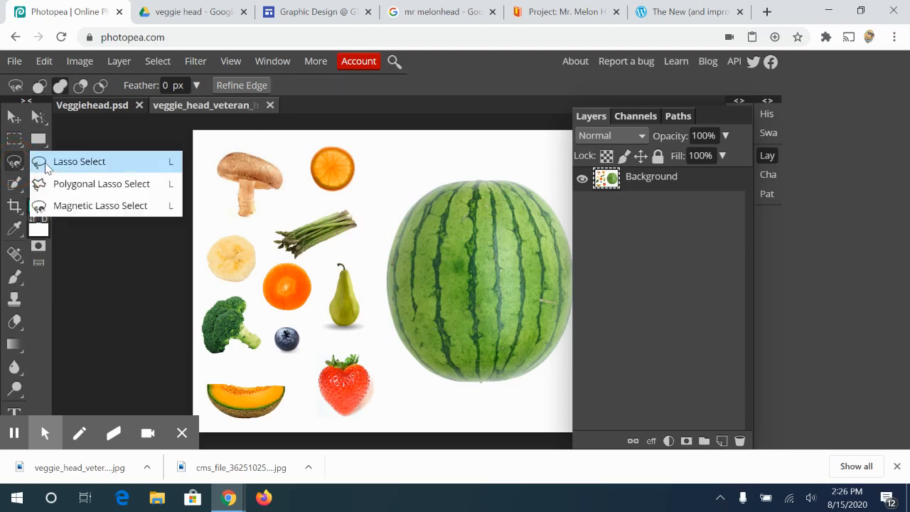
click(68, 162)
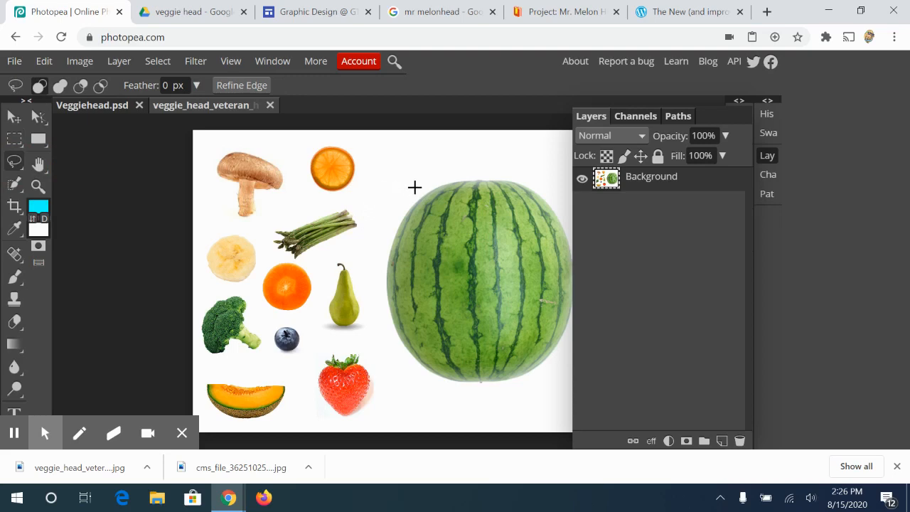
mouse_move(414, 187)
mouse_down()
mouse_move(383, 231)
mouse_move(378, 276)
mouse_move(385, 346)
mouse_move(416, 375)
mouse_move(444, 392)
mouse_move(487, 396)
mouse_move(526, 389)
mouse_move(580, 353)
mouse_up()
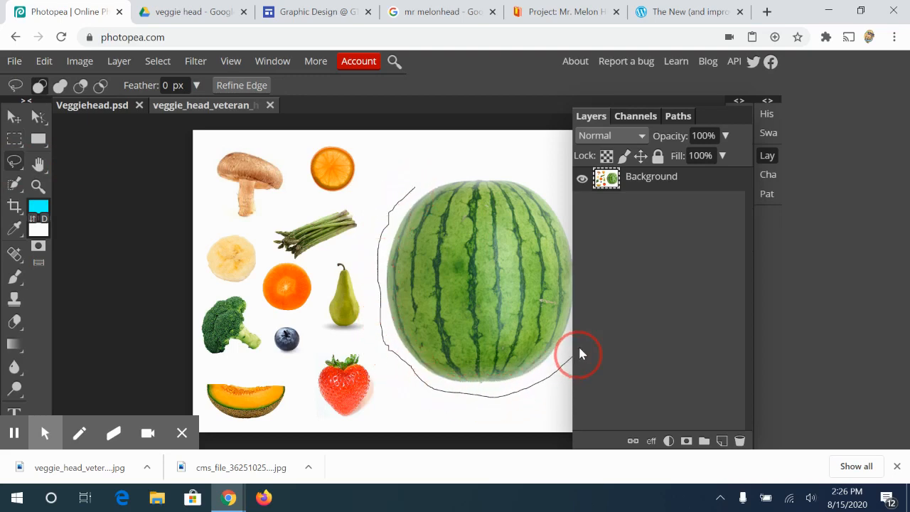
mouse_move(582, 292)
mouse_down()
mouse_move(577, 212)
mouse_move(545, 186)
mouse_move(468, 175)
mouse_move(406, 191)
mouse_up()
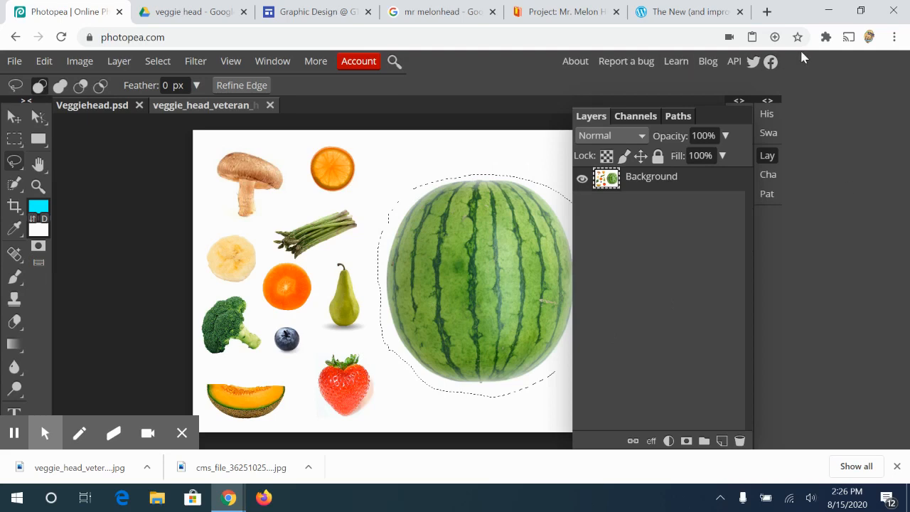
key(ctrl+d)
Try to outline the watermelon with straight segments using the Polygonal Lasso Select tool, and cancel the outline
click(12, 165)
click(73, 185)
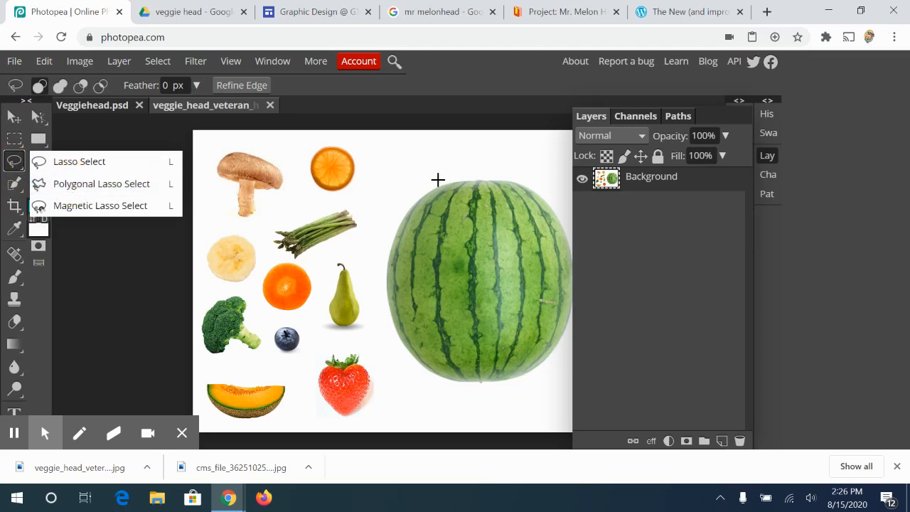
click(142, 184)
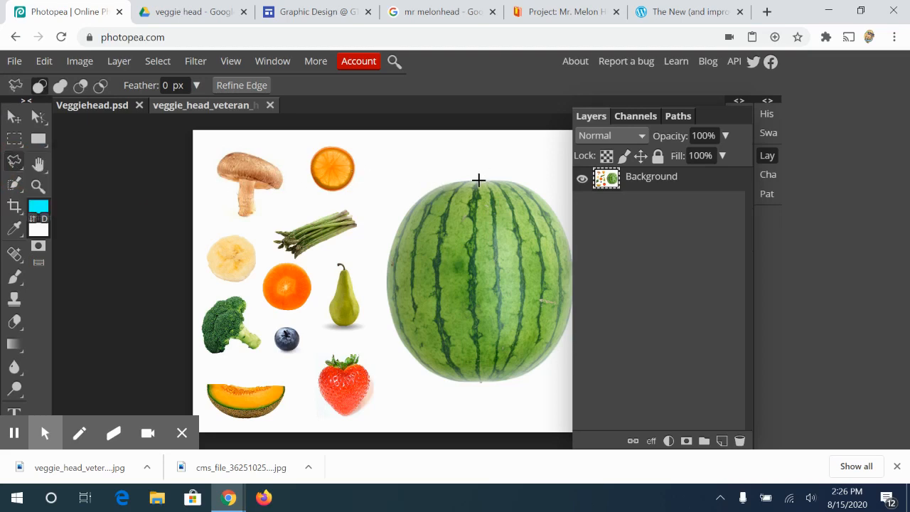
click(412, 184)
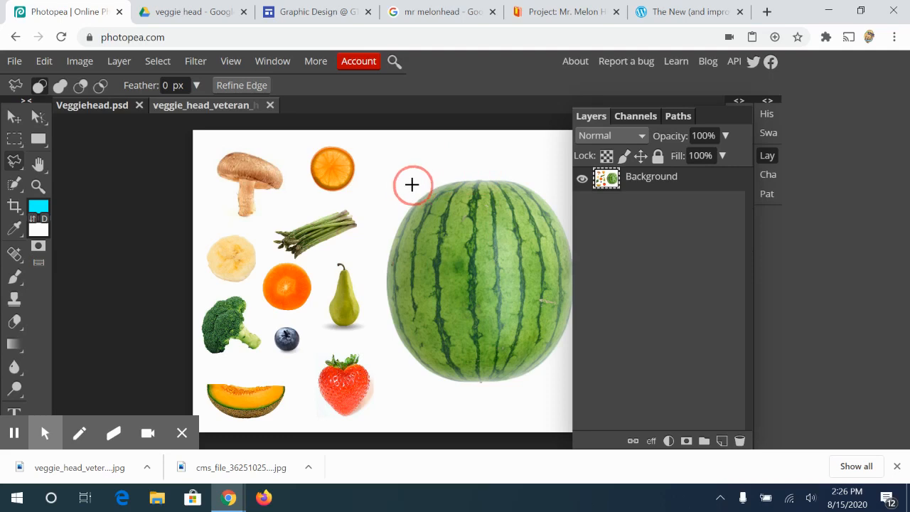
click(375, 246)
click(387, 330)
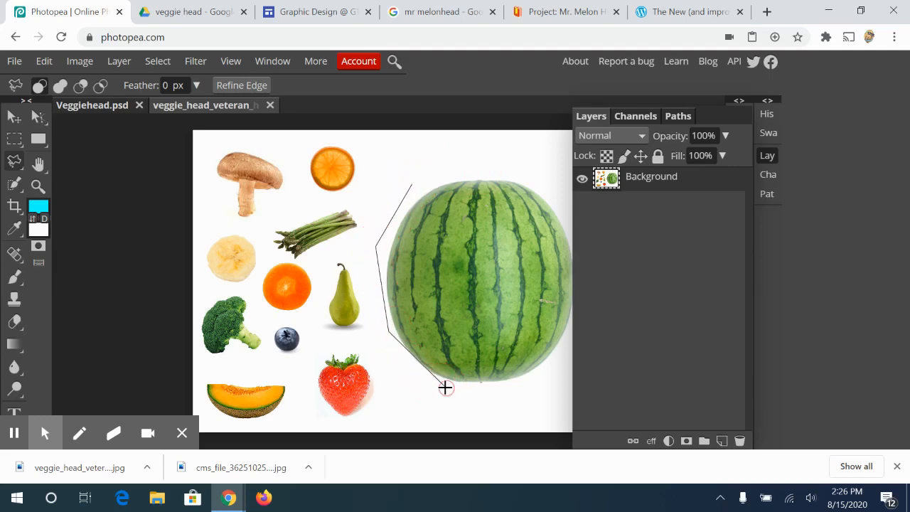
click(445, 387)
click(534, 384)
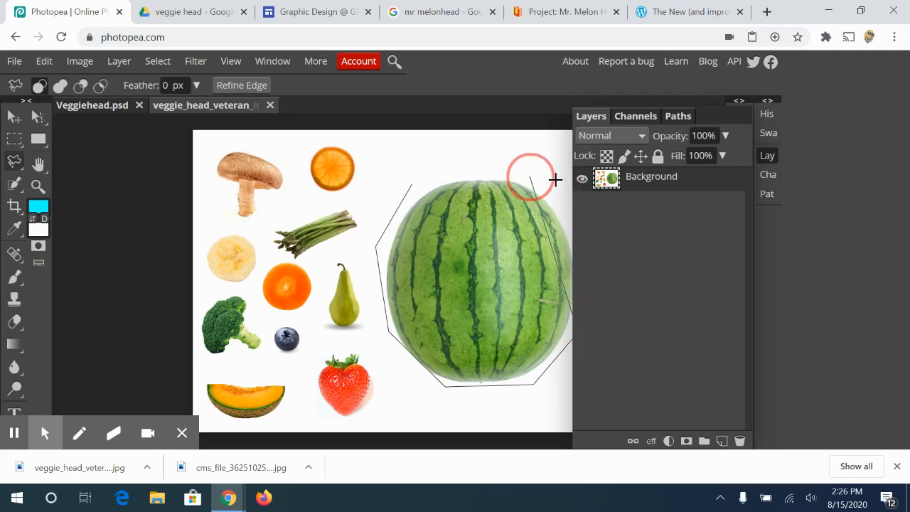
click(460, 171)
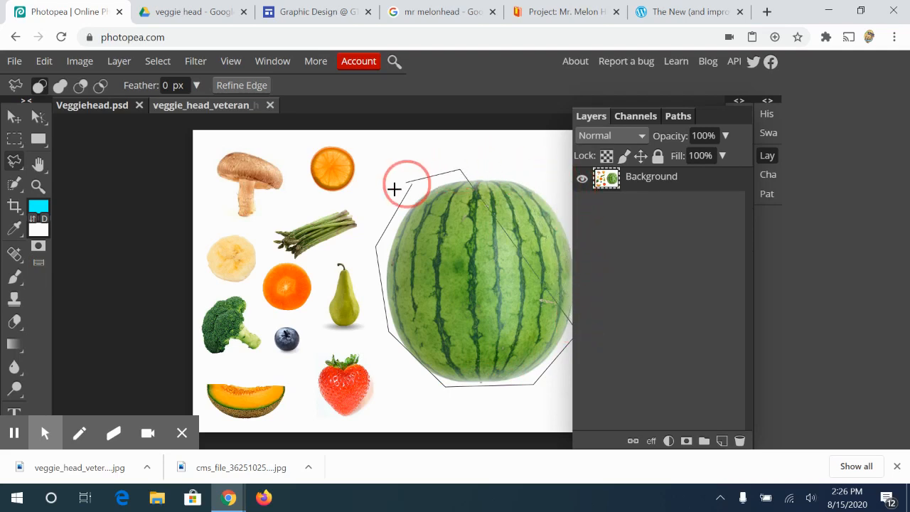
key(Escape)
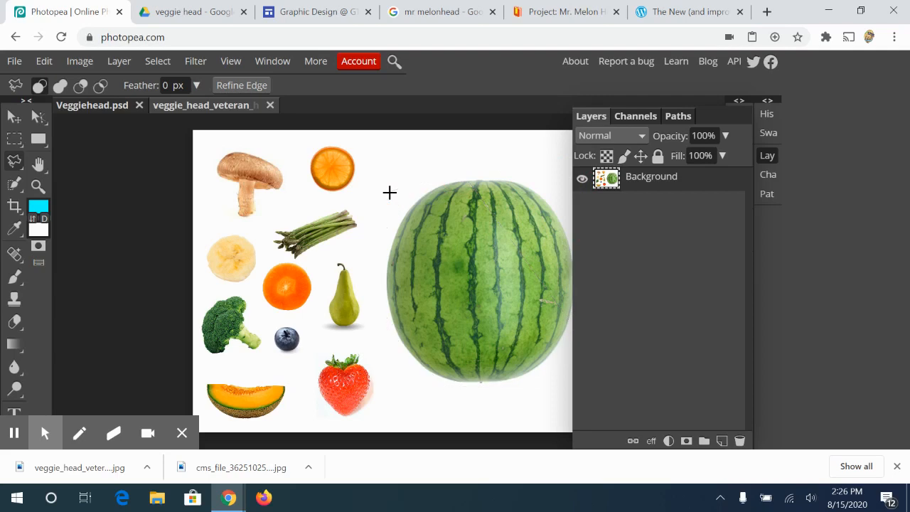
Select the watermelon by tracing its edge with the Magnetic Lasso Select tool and closing the outline
right_click(12, 165)
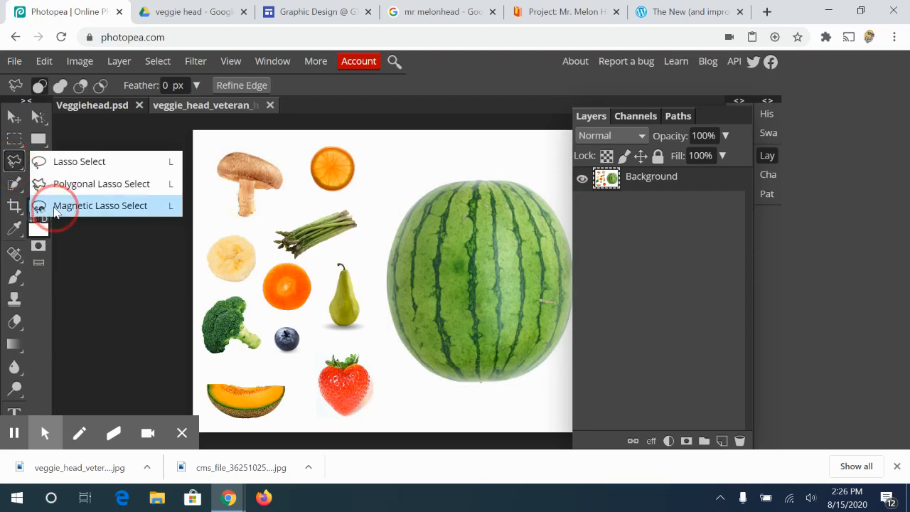
click(39, 206)
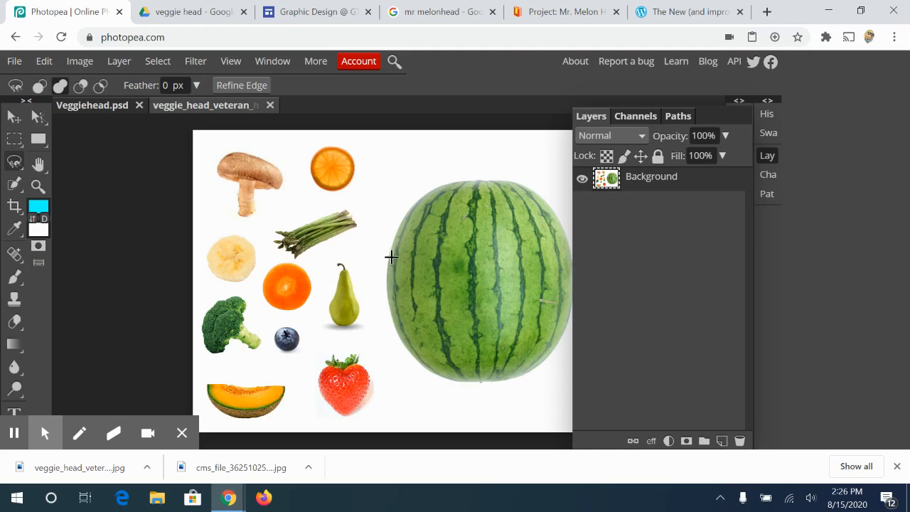
drag(409, 204, 393, 228)
mouse_move(421, 194)
mouse_down()
mouse_move(497, 179)
mouse_move(545, 205)
mouse_move(575, 286)
mouse_move(553, 355)
mouse_move(534, 376)
mouse_move(501, 381)
mouse_move(457, 380)
mouse_move(414, 353)
mouse_move(425, 366)
mouse_move(398, 339)
mouse_move(388, 308)
mouse_move(382, 266)
mouse_move(393, 235)
mouse_up()
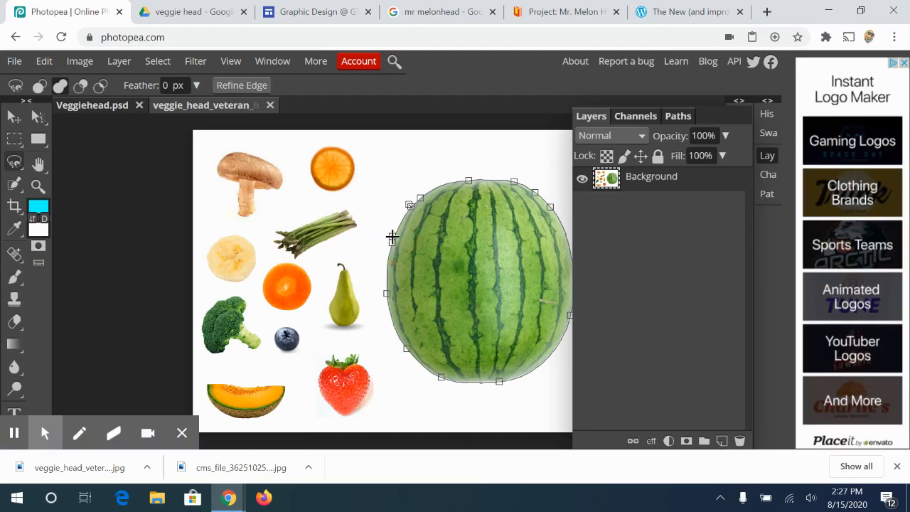
double_click(392, 236)
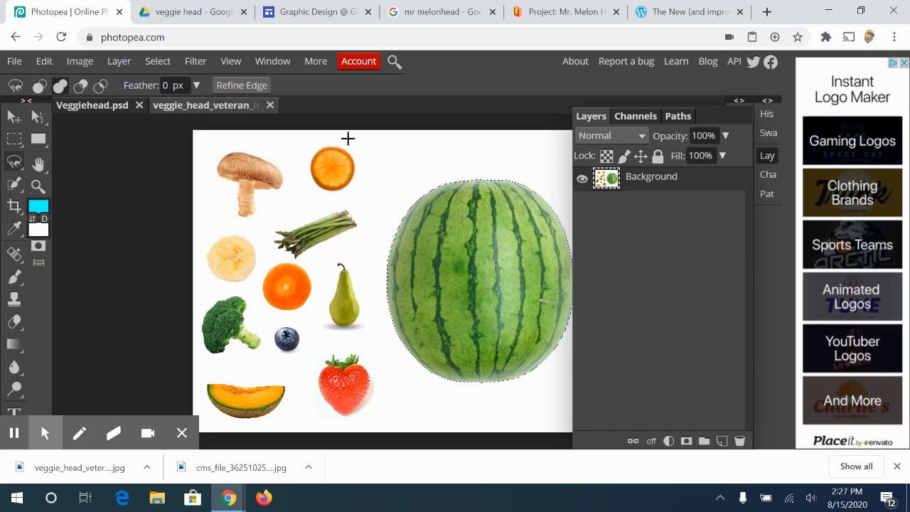
Paste the selected watermelon into the Veggiehead.psd document and have transform controls enabled for the Move tool
click(99, 107)
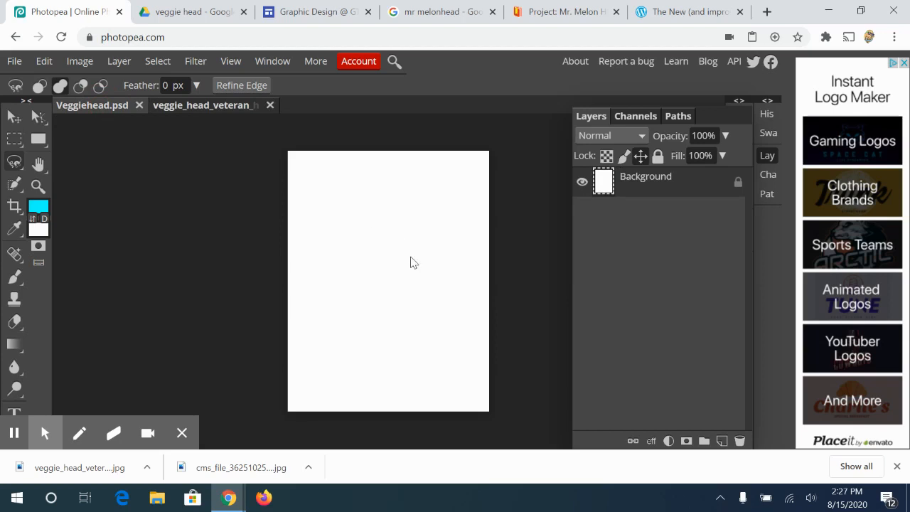
key(ctrl+v)
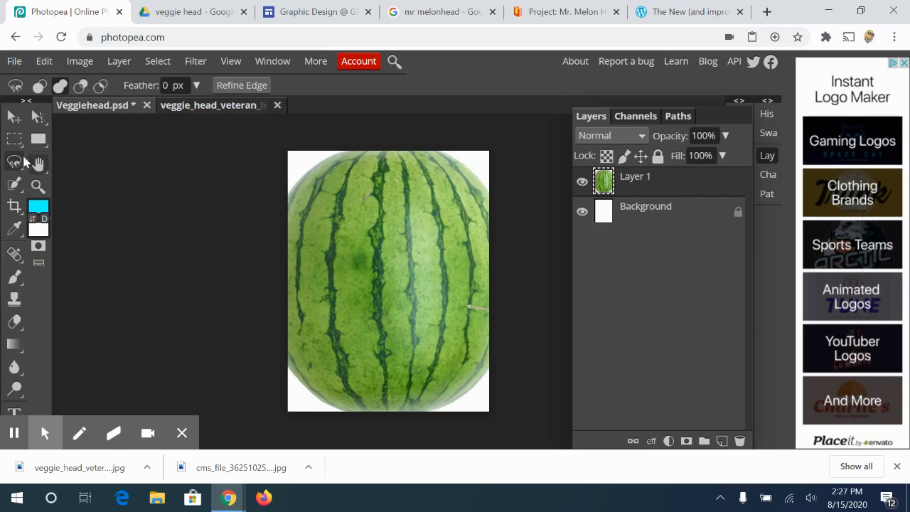
click(13, 117)
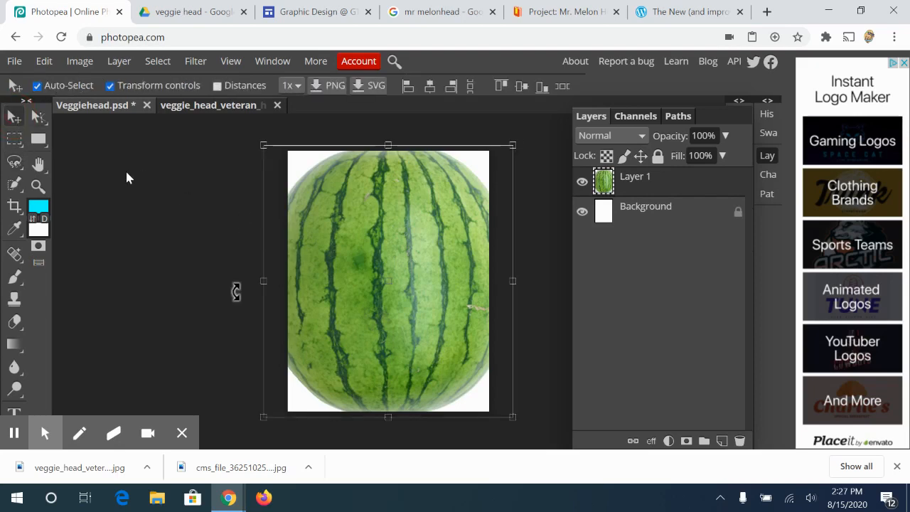
click(13, 119)
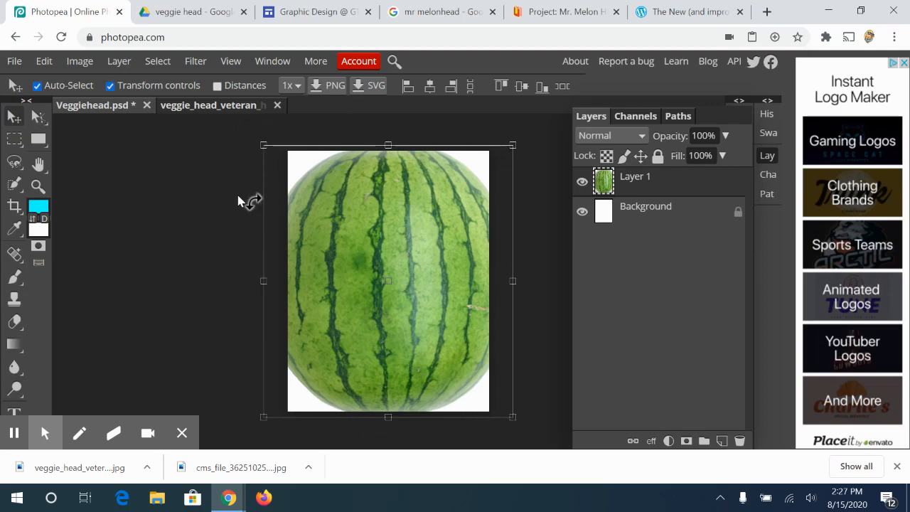
click(111, 86)
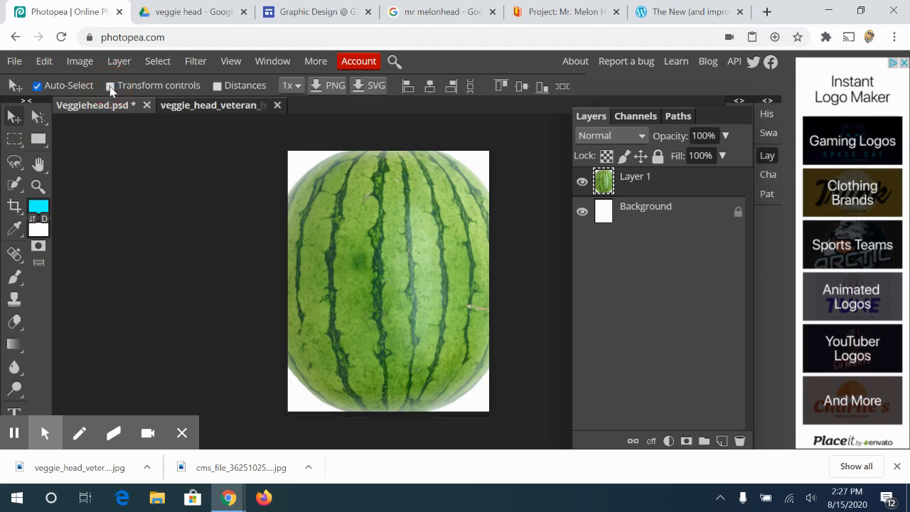
click(110, 86)
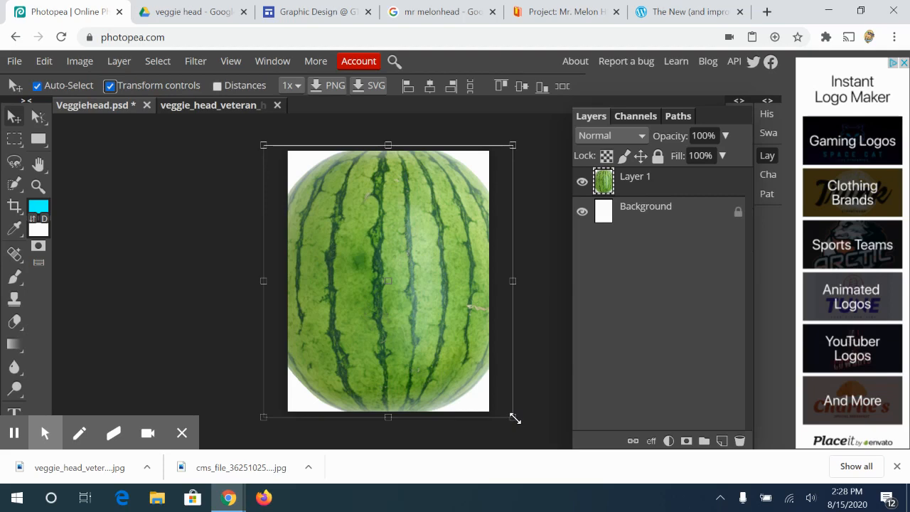
Try resizing the watermelon freely, stretching it to about 133% by 96% and shrinking it to about 86% by 55%
drag(515, 419, 411, 305)
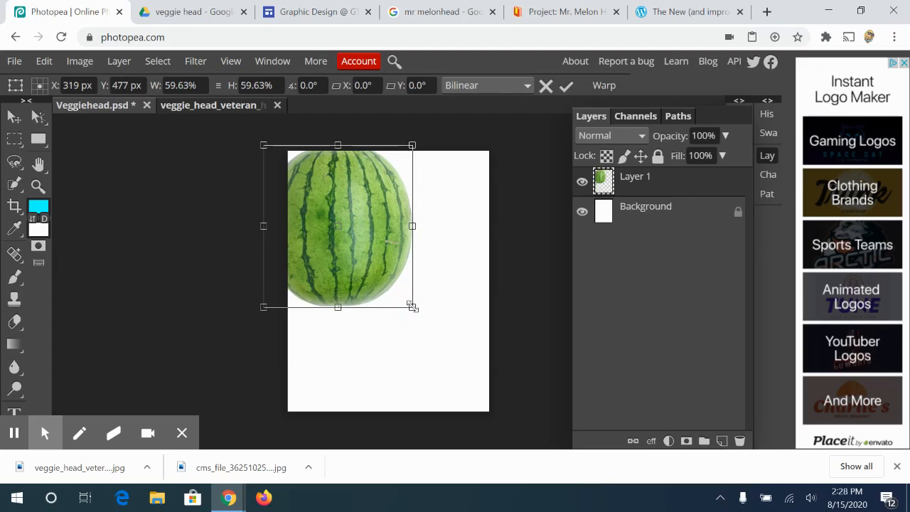
drag(413, 307, 672, 412)
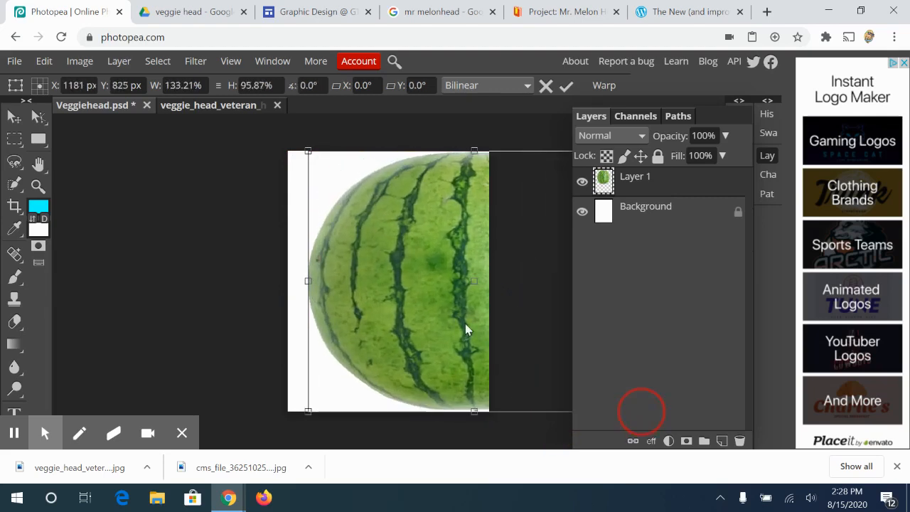
drag(448, 320, 329, 308)
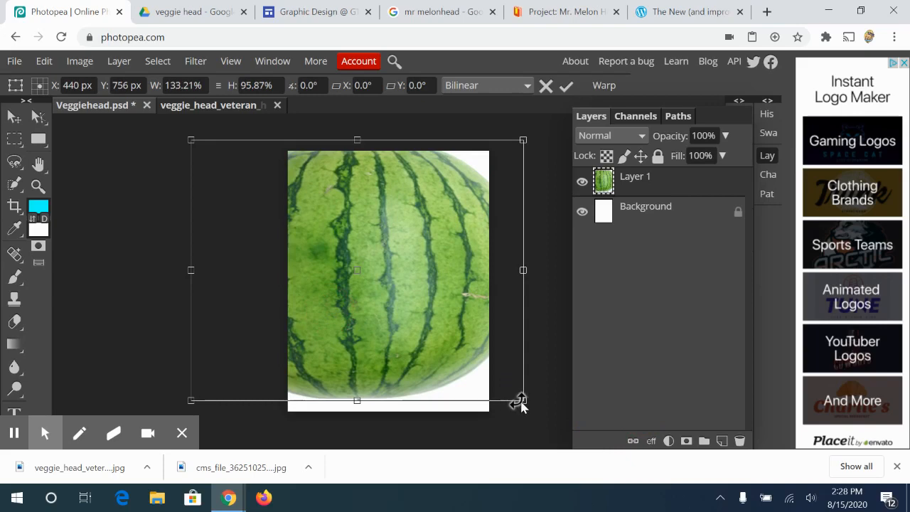
drag(521, 400, 404, 292)
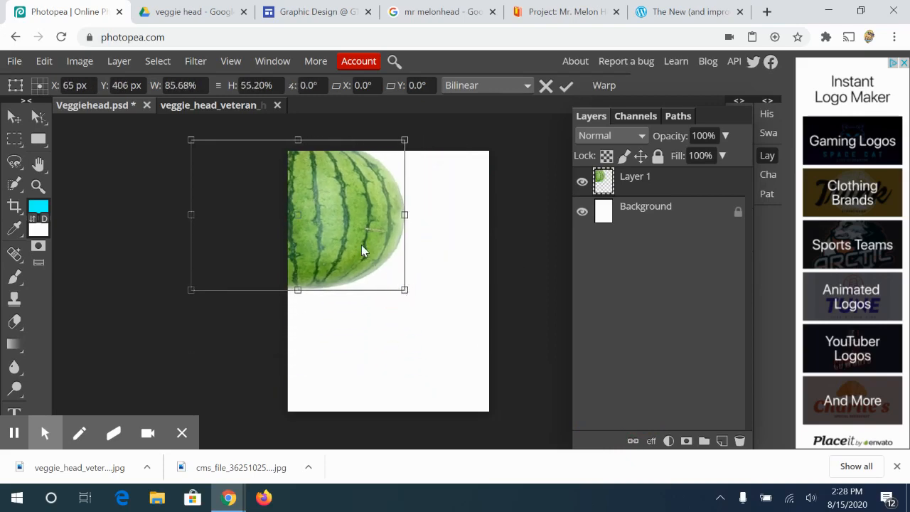
Resize the watermelon to about 66% wide by 64% high and place it near the middle of the page
drag(362, 245, 443, 302)
drag(490, 348, 468, 403)
drag(403, 346, 418, 318)
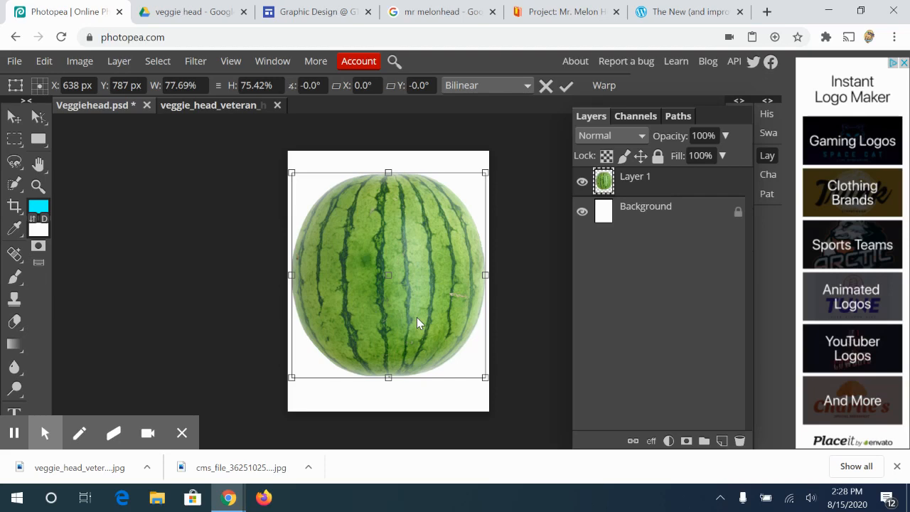
drag(485, 378, 447, 337)
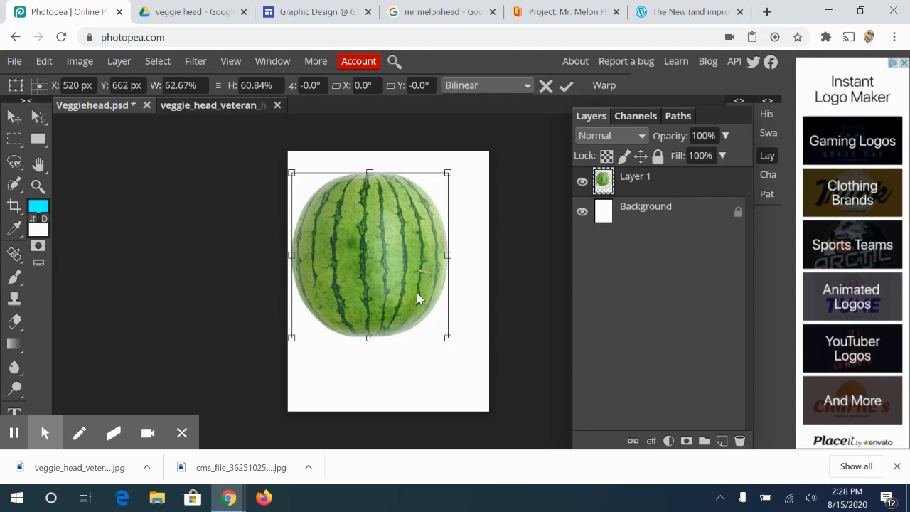
mouse_move(417, 292)
mouse_down()
mouse_move(441, 320)
mouse_move(411, 291)
mouse_move(420, 300)
mouse_up()
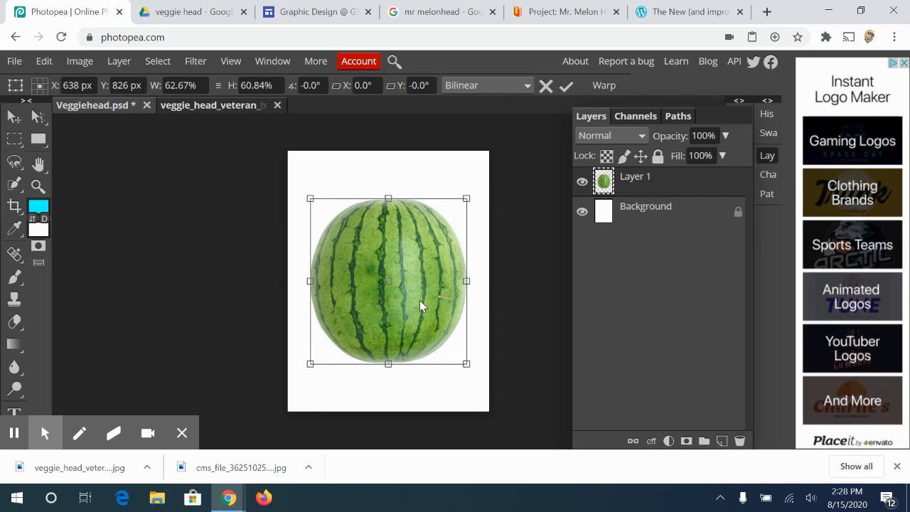
click(467, 365)
mouse_move(467, 365)
mouse_down()
mouse_move(433, 328)
mouse_move(475, 373)
mouse_up()
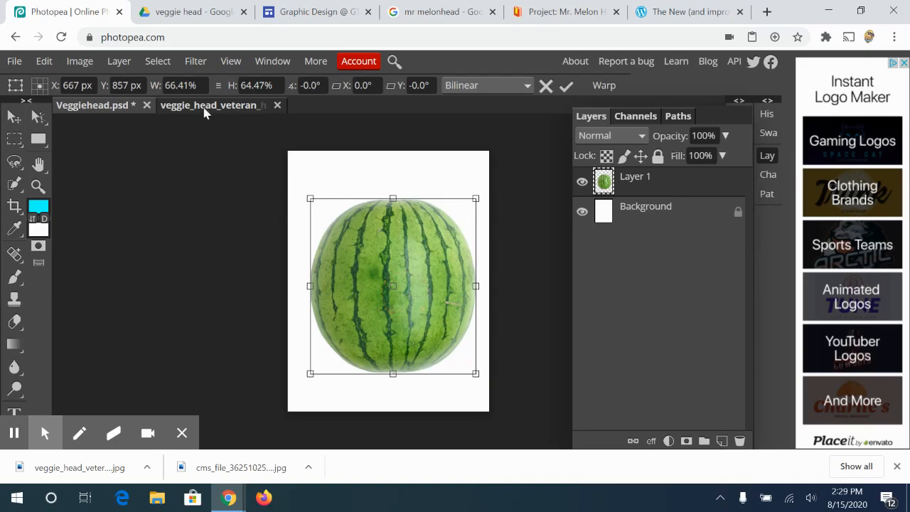
Return to the veggie_head_veteran parts image and clear the watermelon selection
click(168, 106)
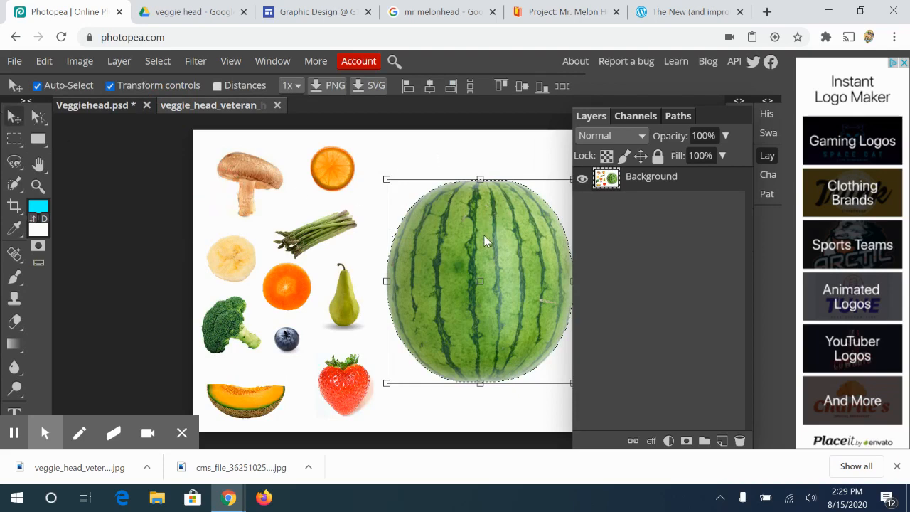
key(ctrl+d)
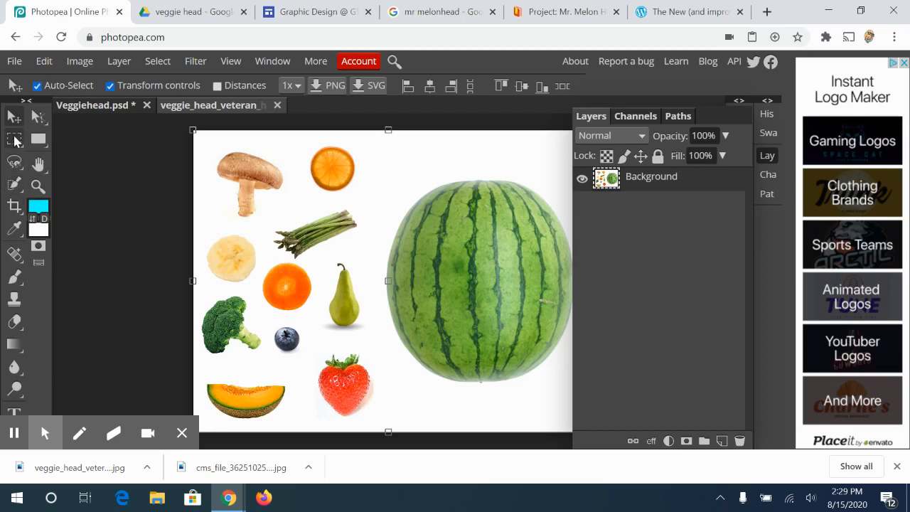
Try selecting the orange carrot slice with the Magic Wand, and clear the selection
click(17, 184)
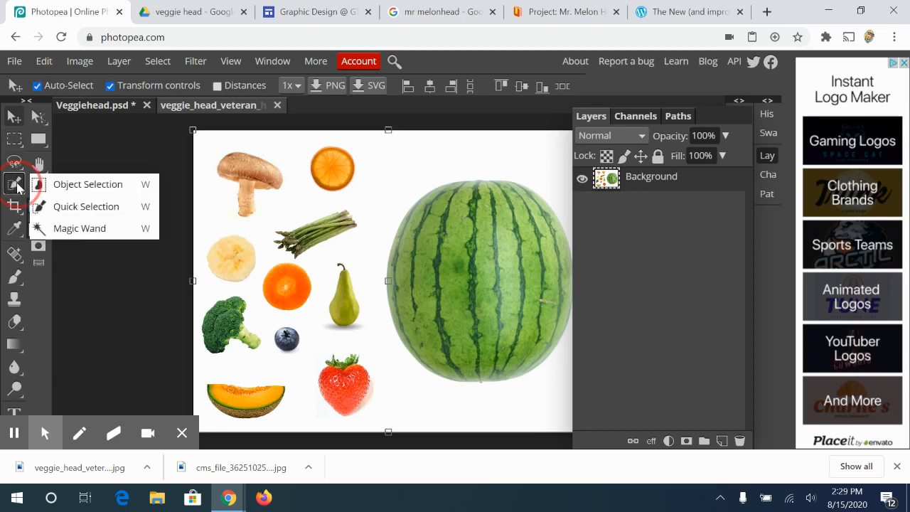
click(71, 229)
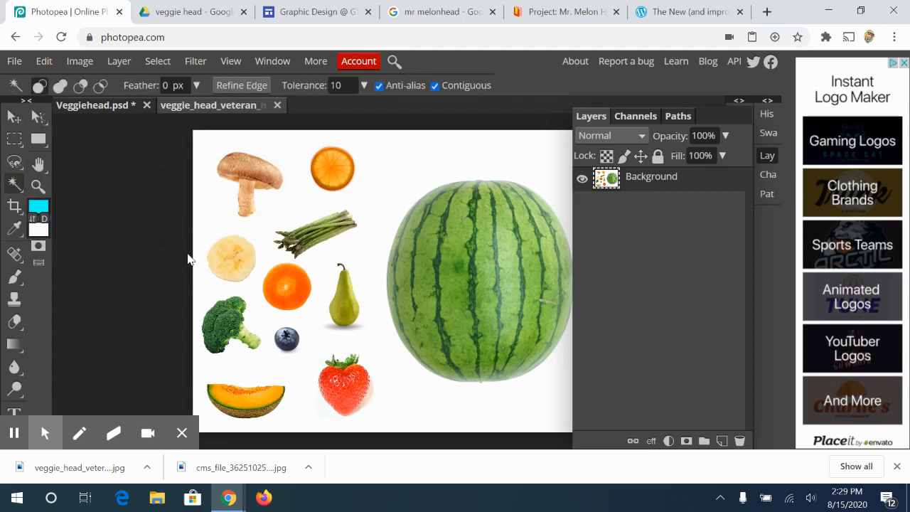
click(277, 281)
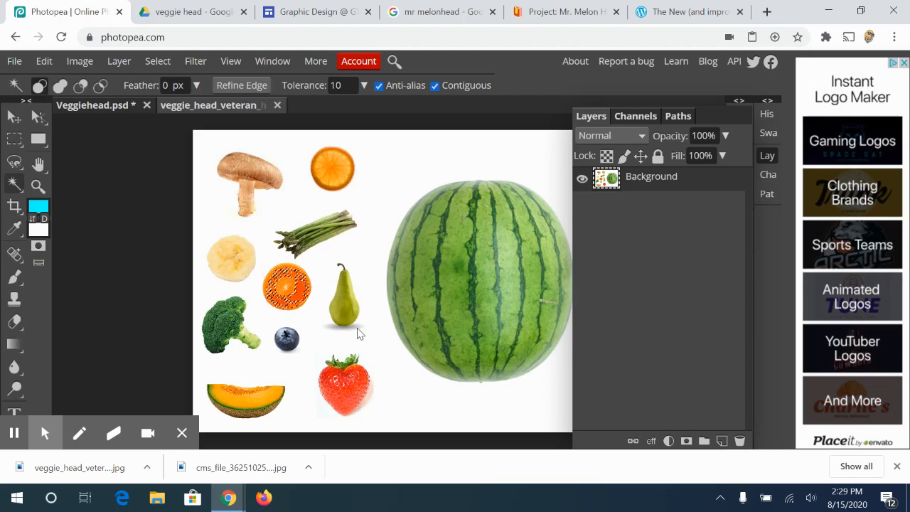
scroll(359, 334, up, 1)
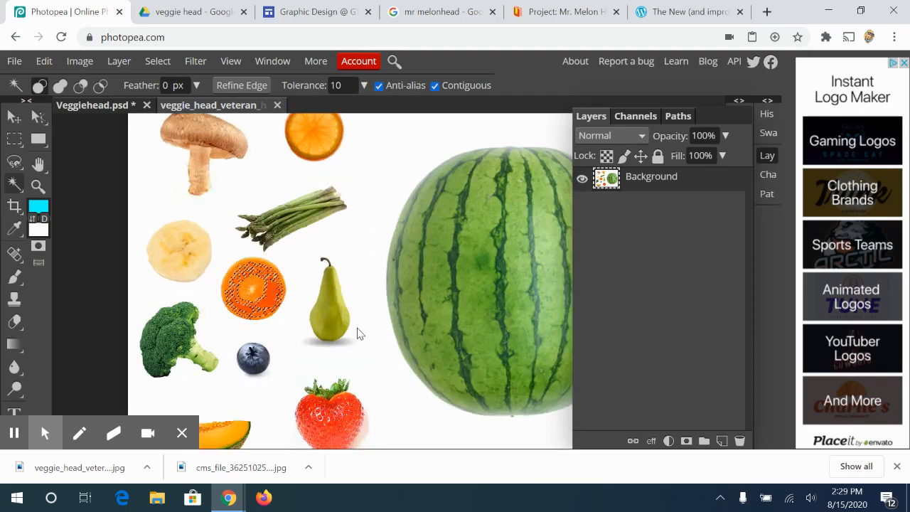
click(38, 186)
click(237, 279)
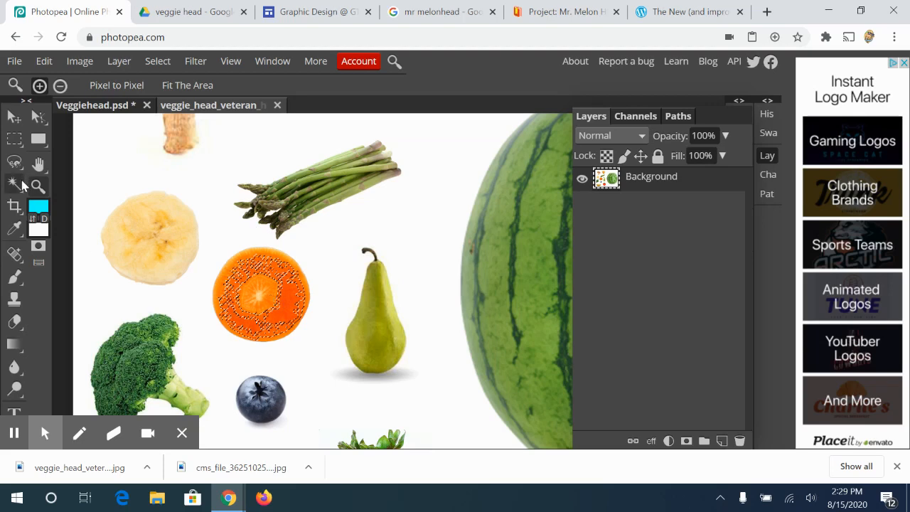
key(ctrl+d)
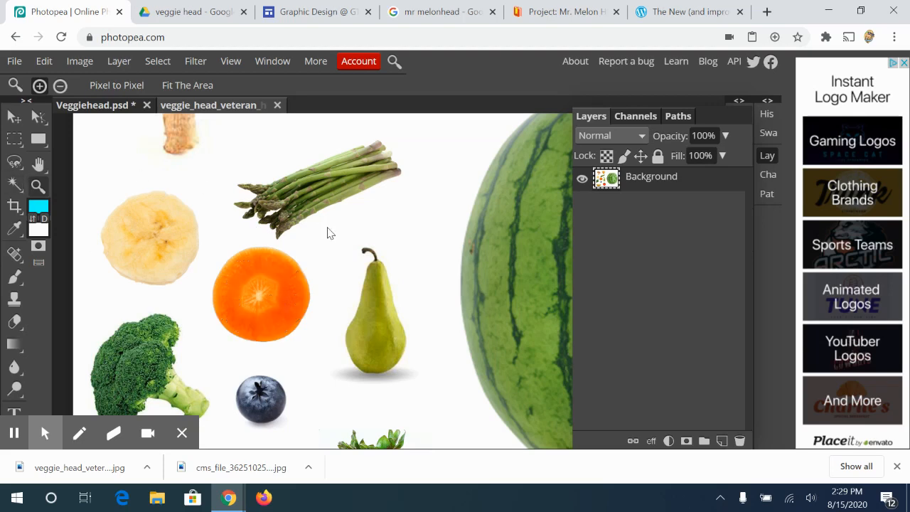
Select the whole orange carrot slice by framing it with the Object Selection tool
click(14, 184)
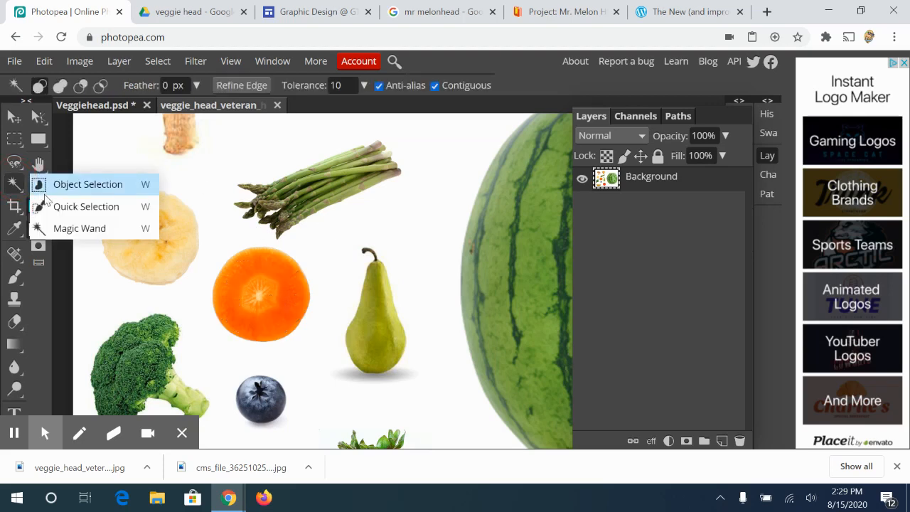
click(63, 186)
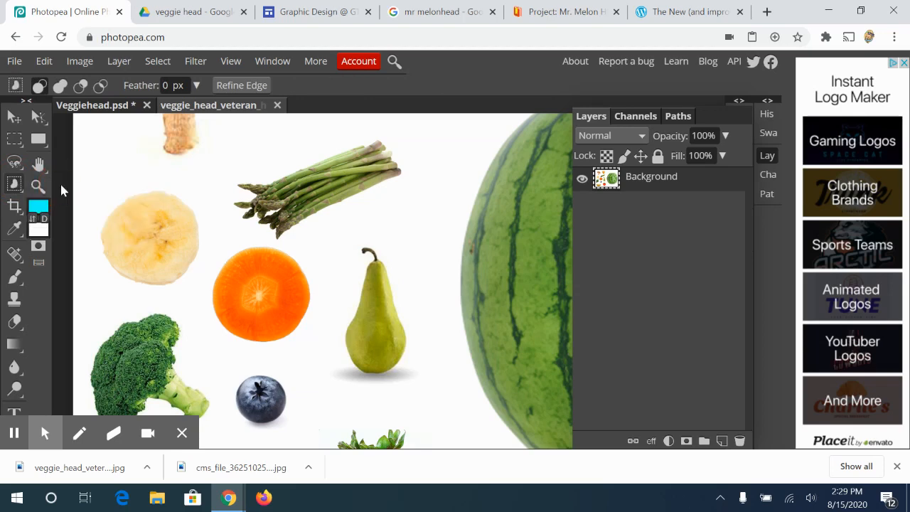
drag(211, 248, 324, 346)
key(ctrl+d)
drag(207, 243, 327, 353)
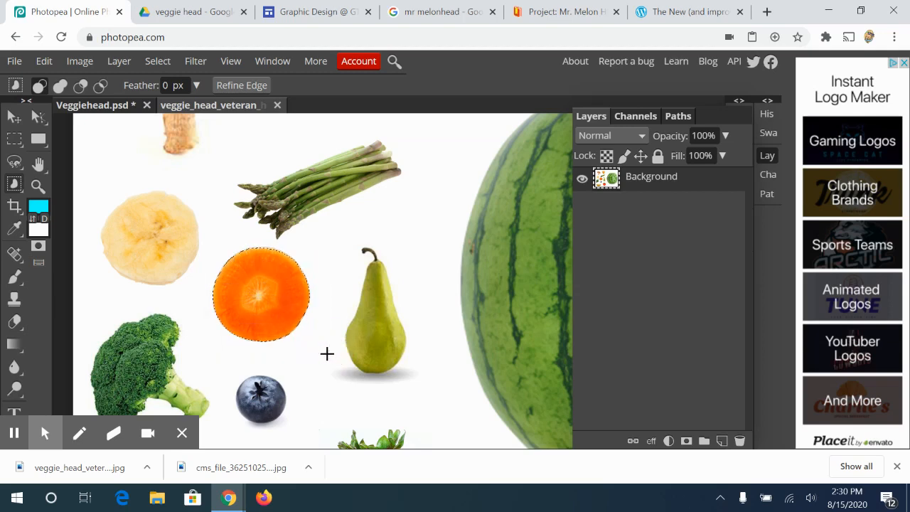
right_click(15, 184)
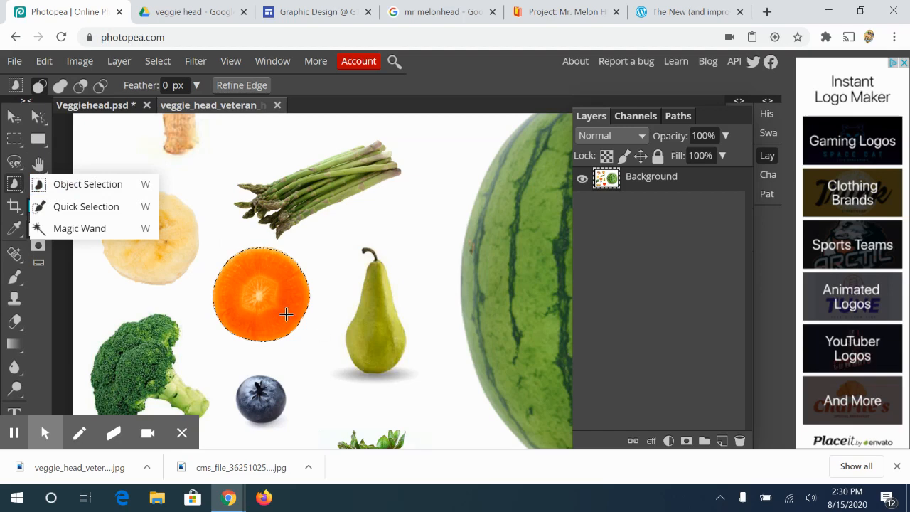
click(129, 188)
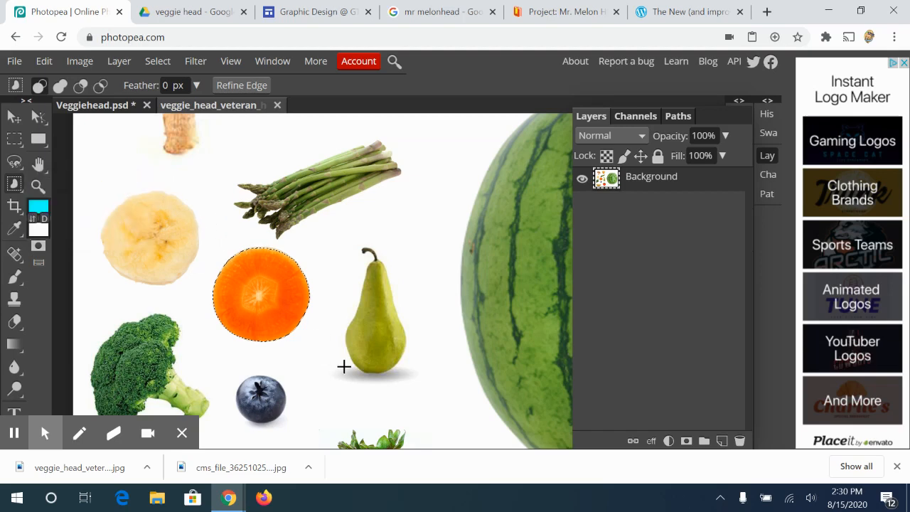
drag(206, 232, 317, 353)
Paste the carrot slice into Veggiehead.psd and move it onto the upper middle of the watermelon
click(116, 105)
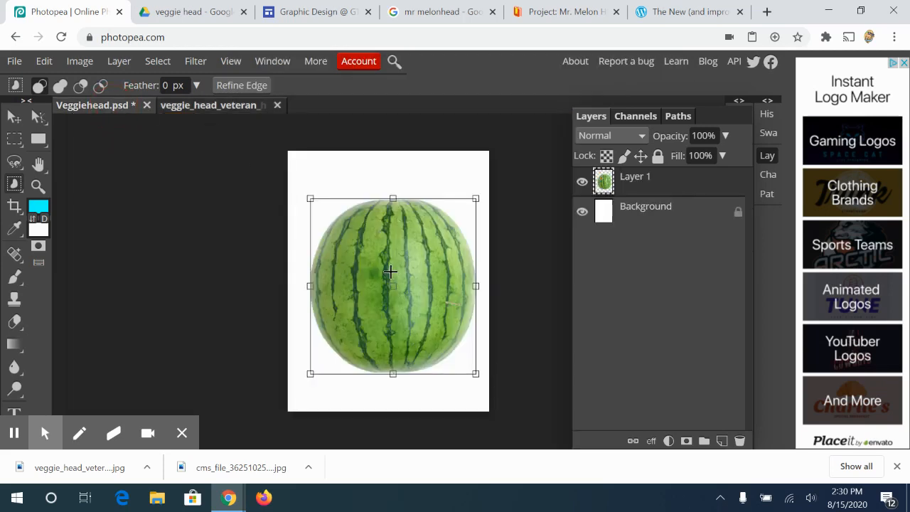
key(ctrl+v)
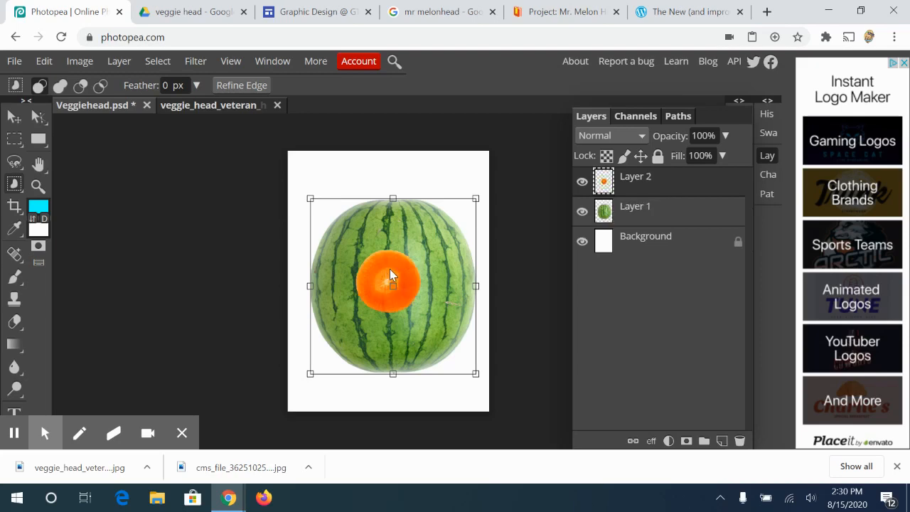
click(13, 117)
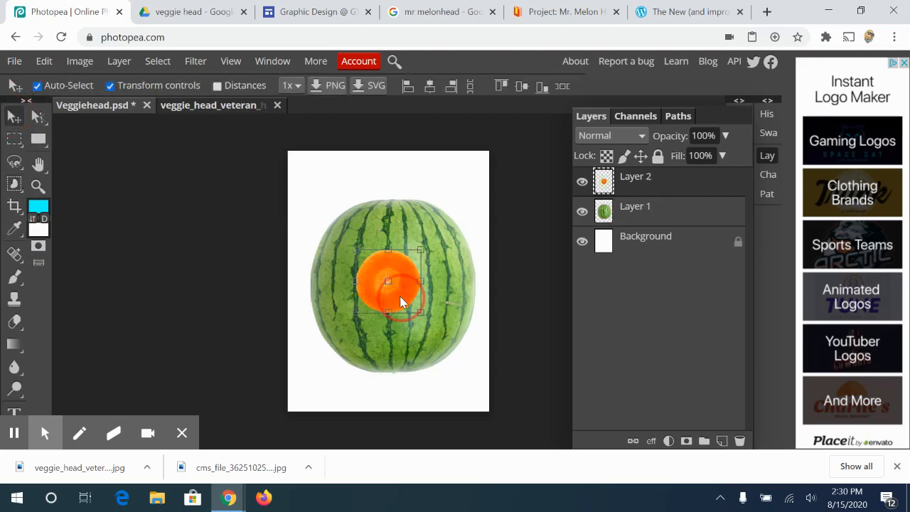
drag(400, 296, 388, 272)
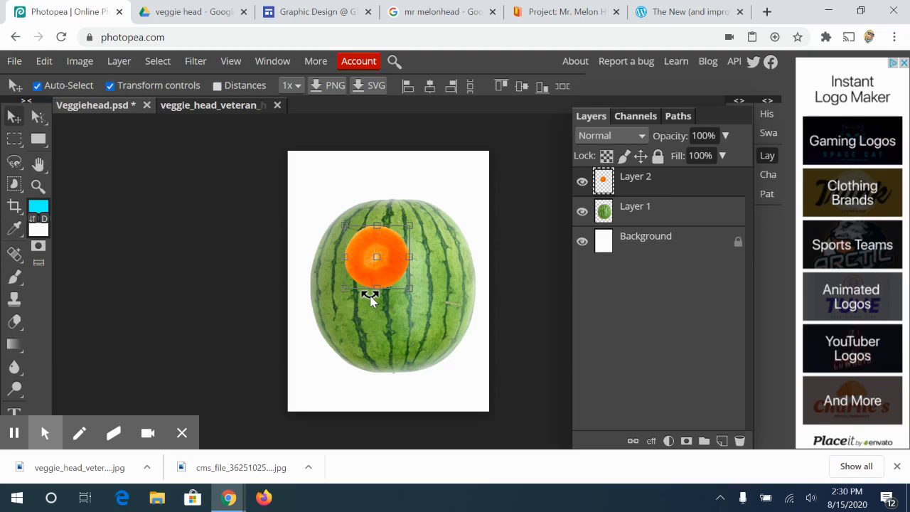
Paste a second copy of the carrot slice into Veggiehead.psd
click(127, 106)
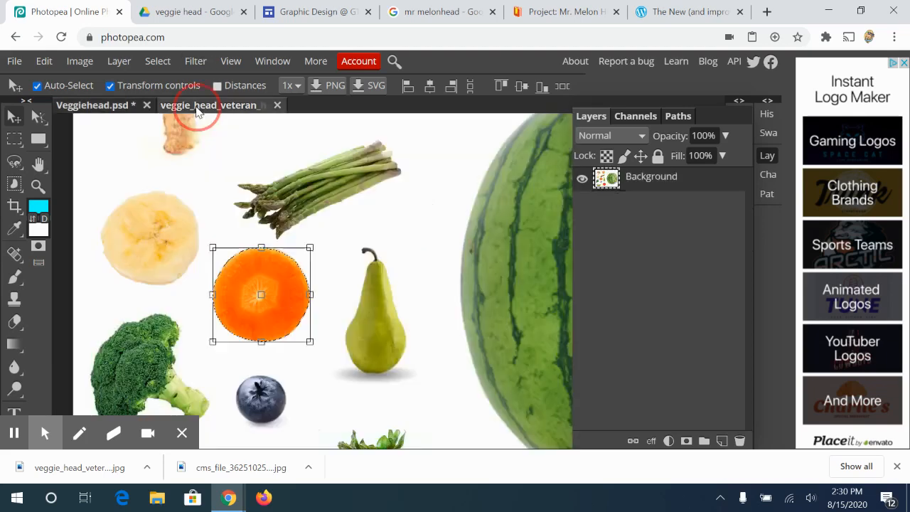
click(123, 107)
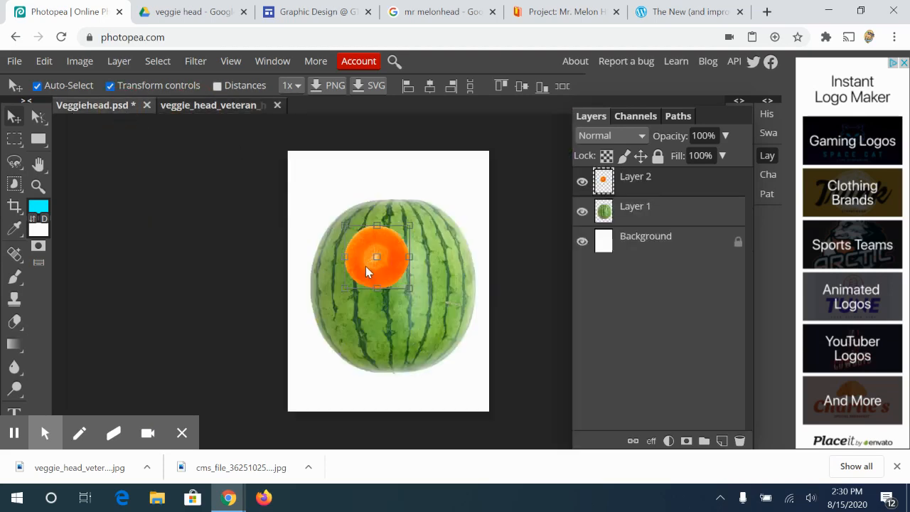
key(ctrl+v)
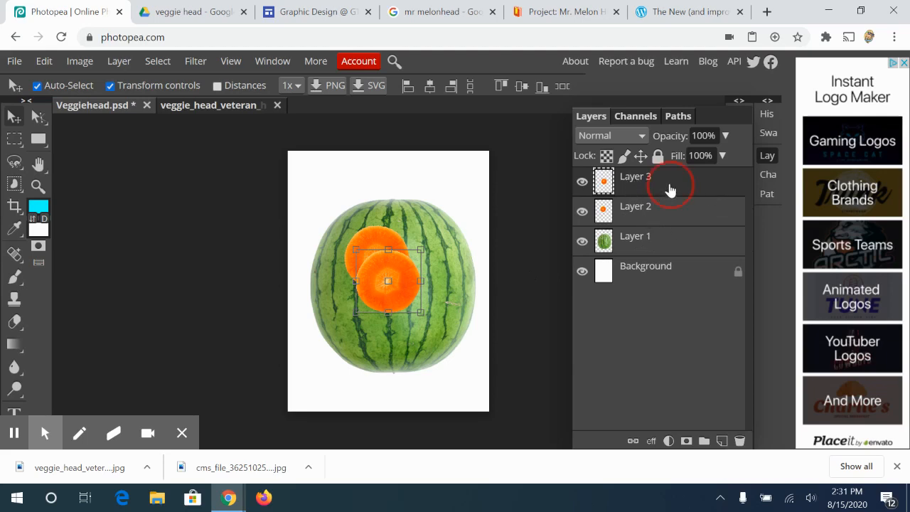
Align the horizontal and vertical centres of both carrot slices and scale them together to 58.78%
click(646, 212)
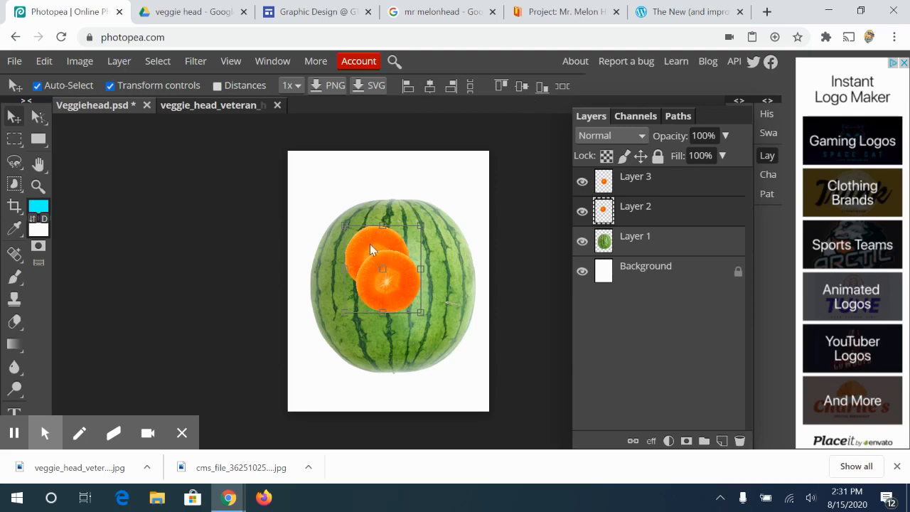
click(430, 86)
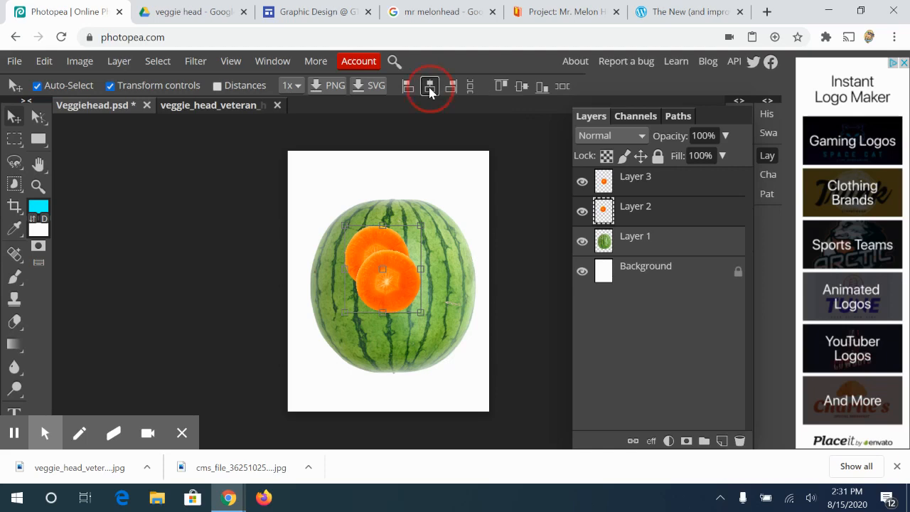
click(521, 87)
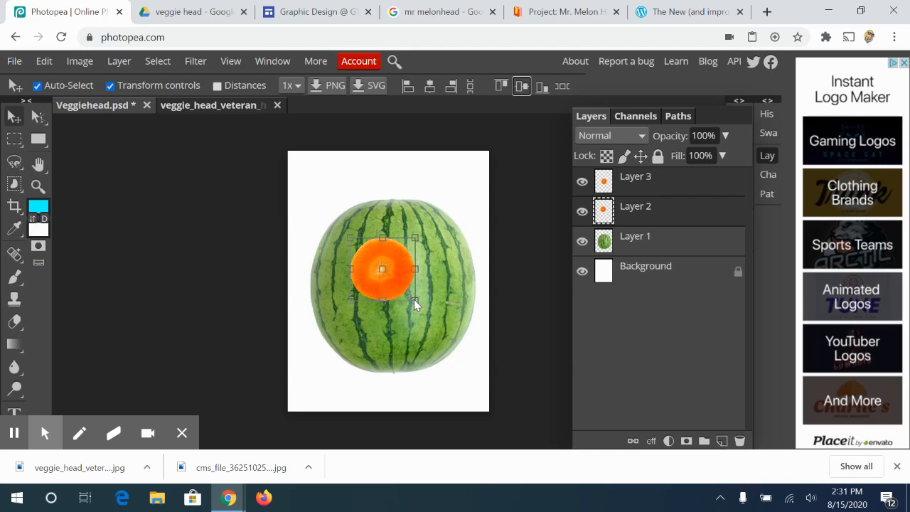
drag(414, 299, 388, 275)
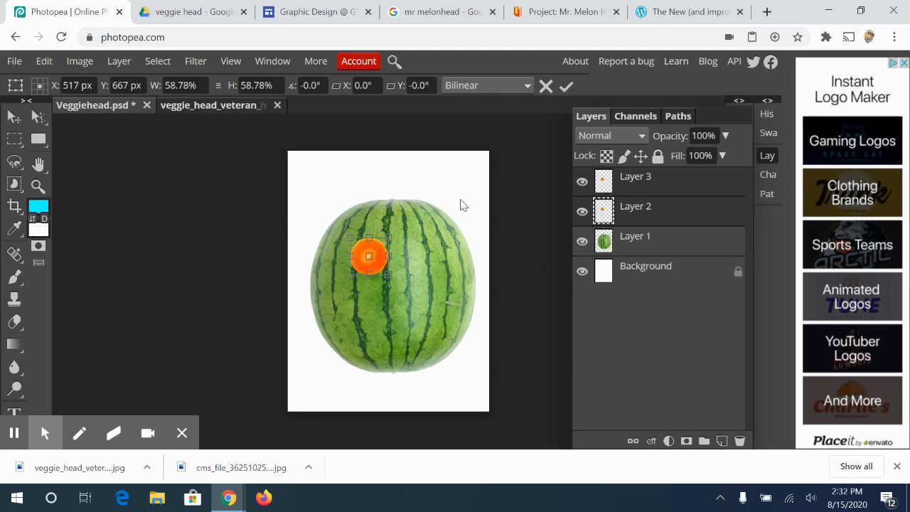
click(14, 116)
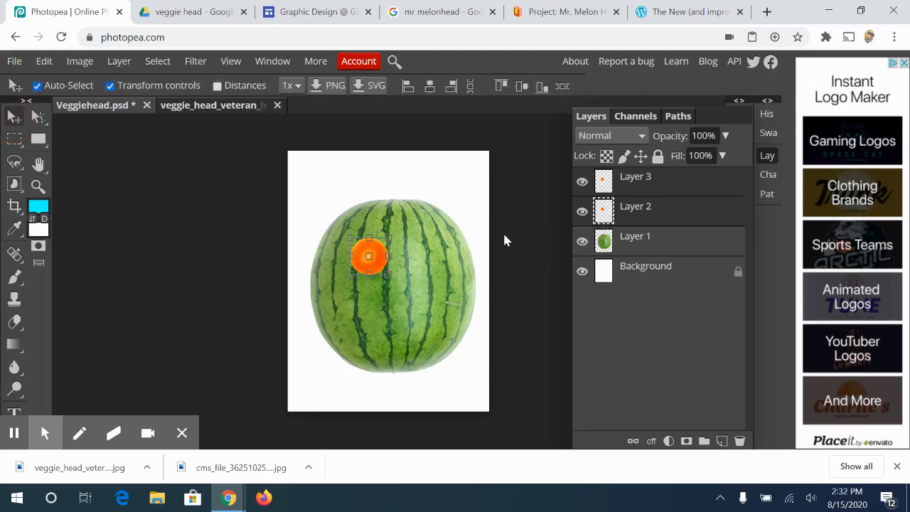
Separate the two carrot slices into level left and right eyes on the upper half of the watermelon
click(685, 207)
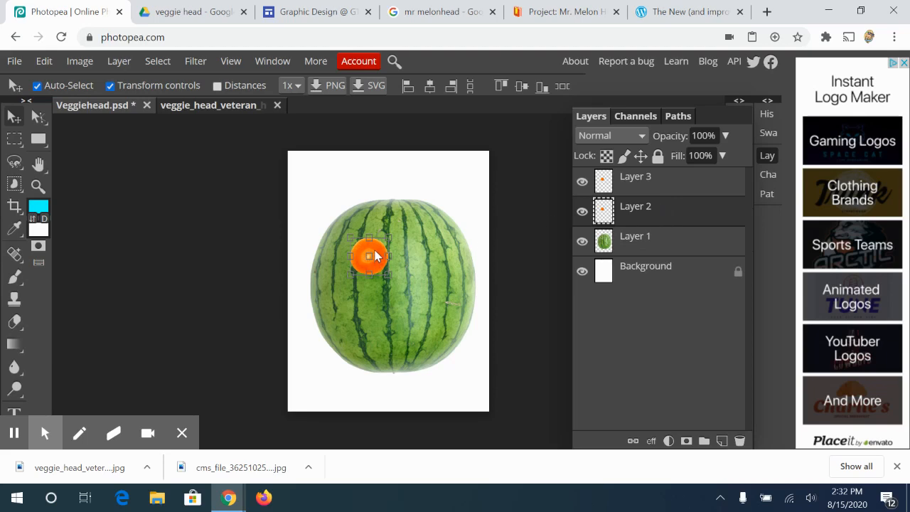
drag(372, 256, 429, 259)
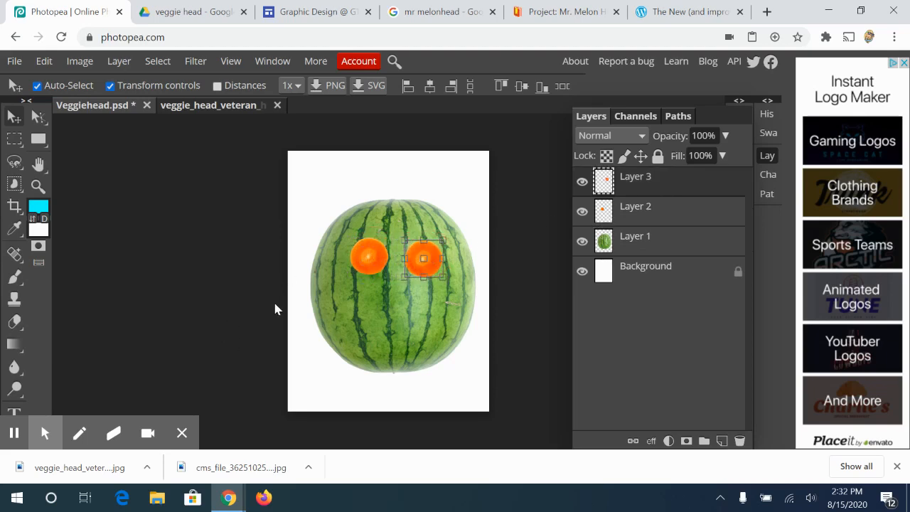
click(655, 213)
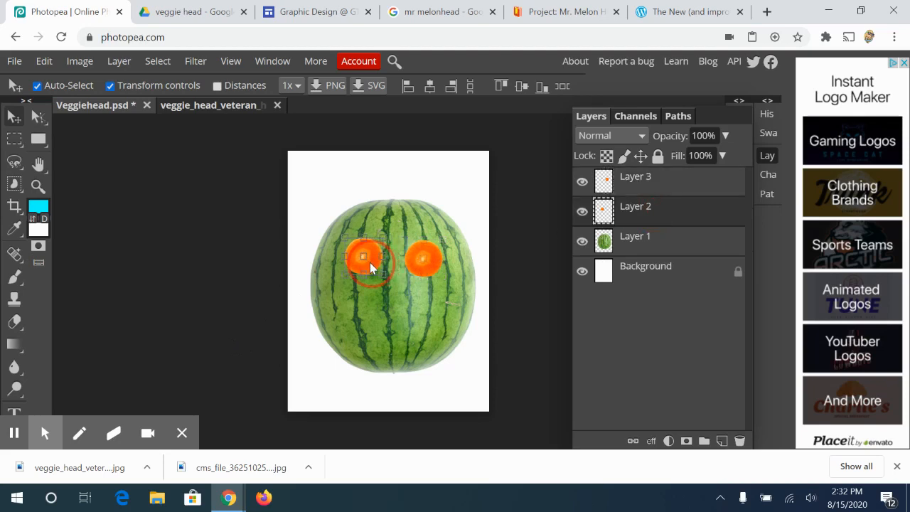
click(636, 192)
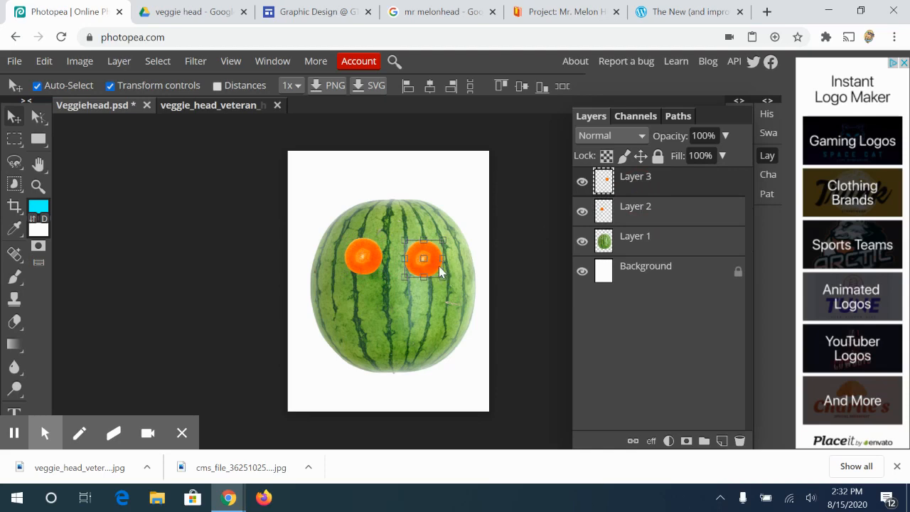
drag(434, 266, 432, 263)
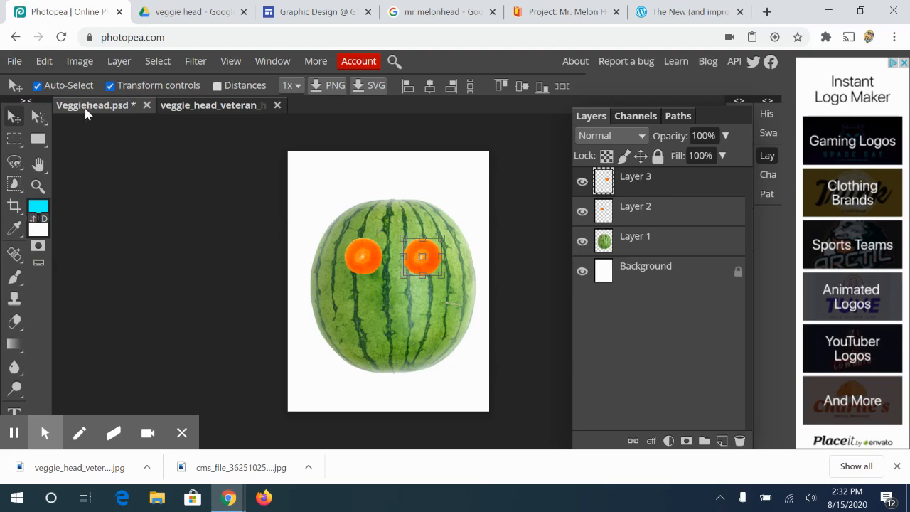
In the veggie_head_veteran parts image, clear the carrot selection and select the blueberry by framing it with the Object Selection tool
click(196, 103)
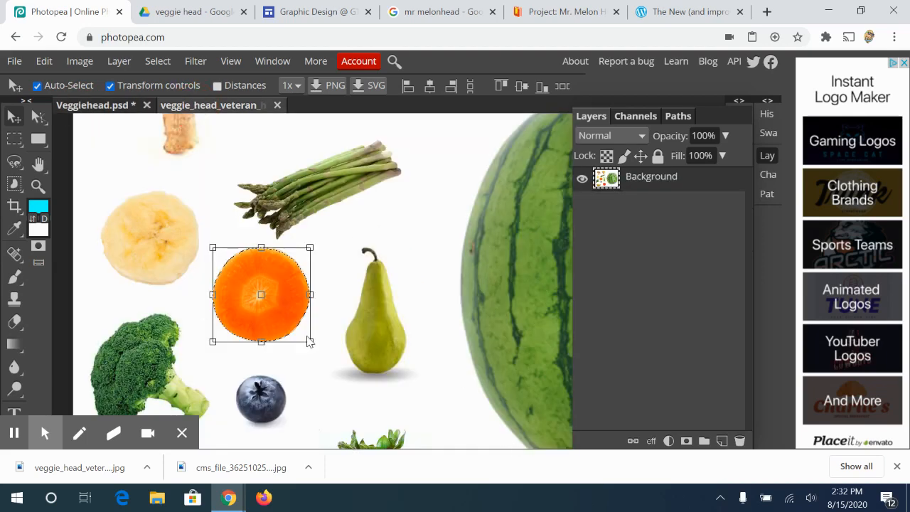
key(ctrl+d)
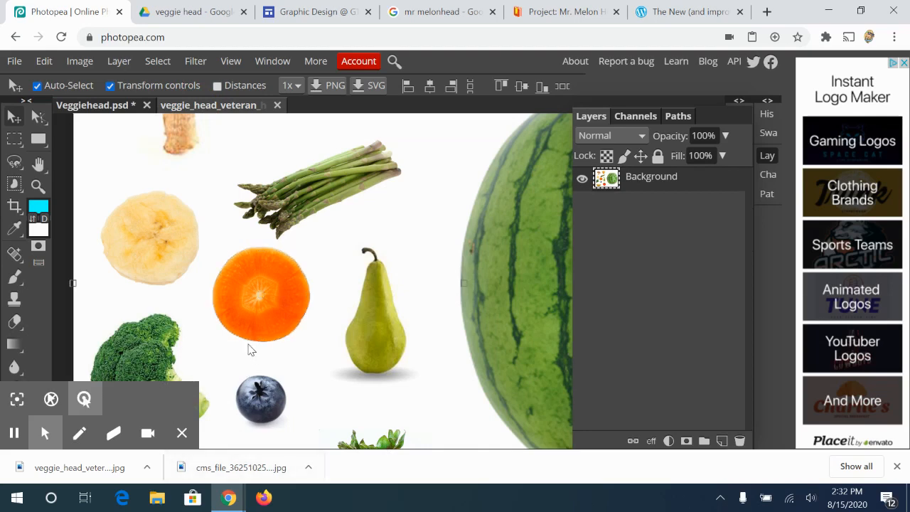
click(13, 186)
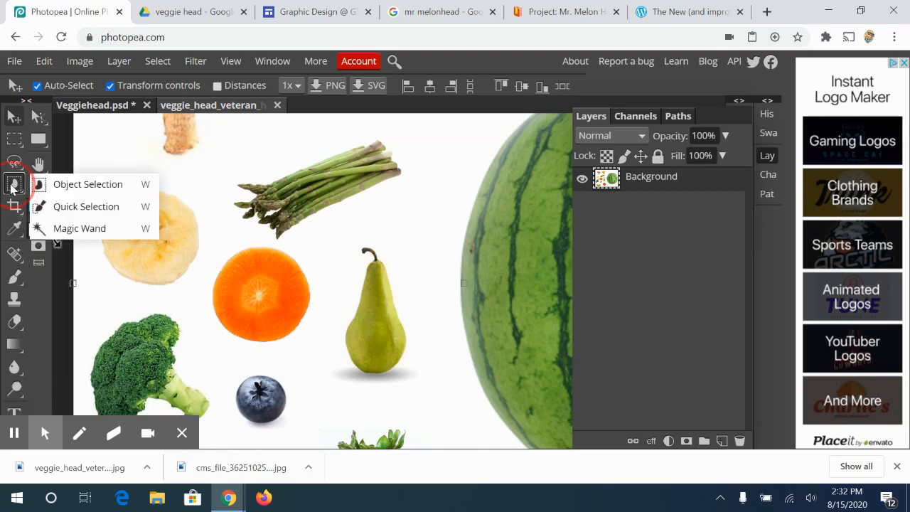
click(88, 186)
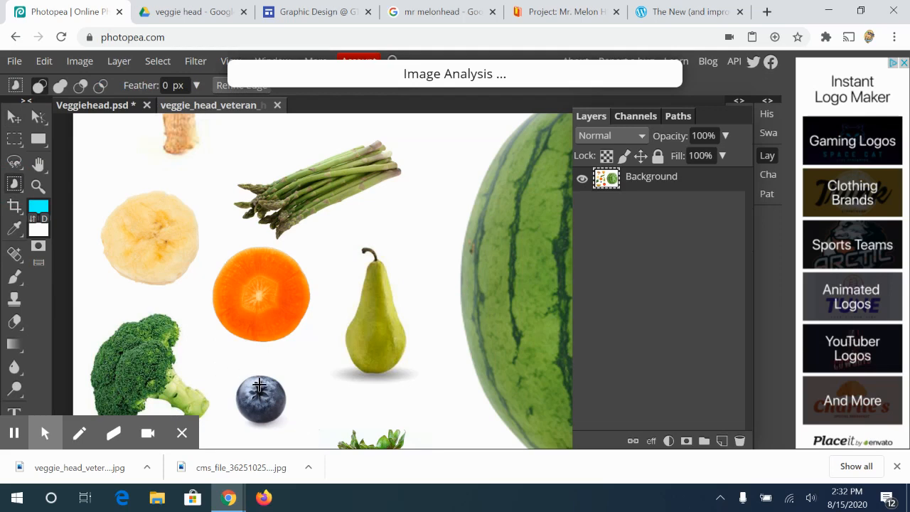
drag(232, 368, 291, 427)
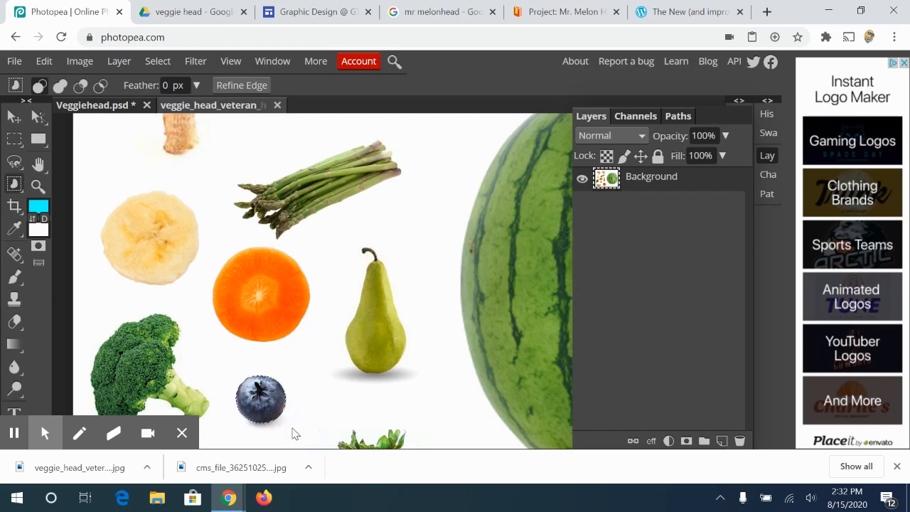
Paste the blueberry into Veggiehead.psd and move it onto the left carrot eye
click(118, 107)
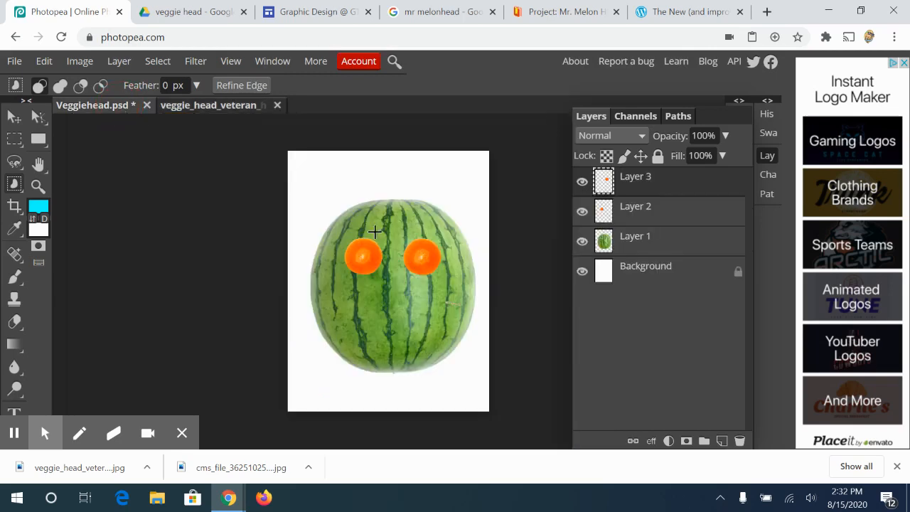
key(ctrl+v)
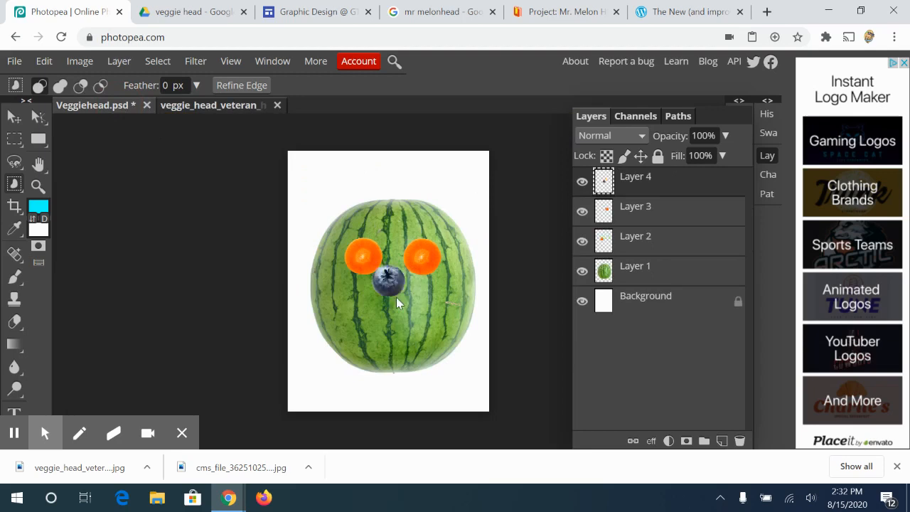
mouse_move(395, 291)
mouse_down()
mouse_move(368, 266)
mouse_move(394, 287)
mouse_up()
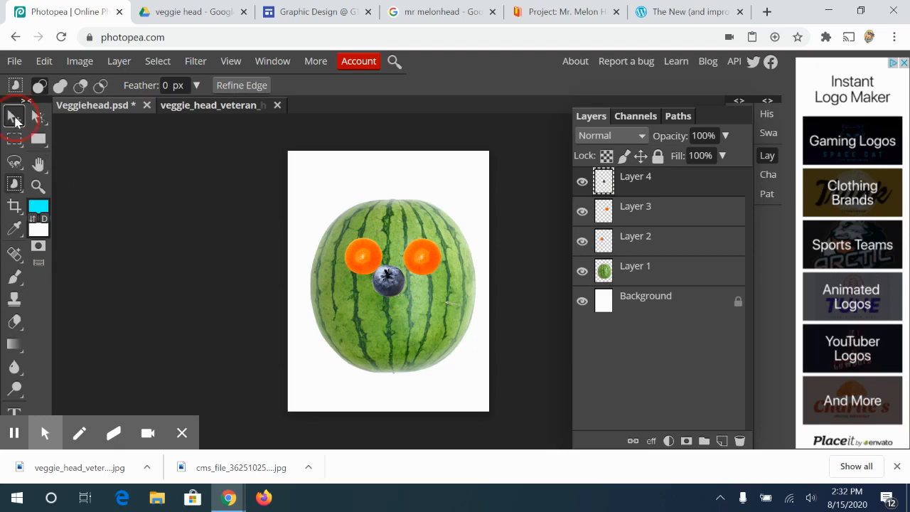
click(15, 118)
drag(398, 283, 371, 258)
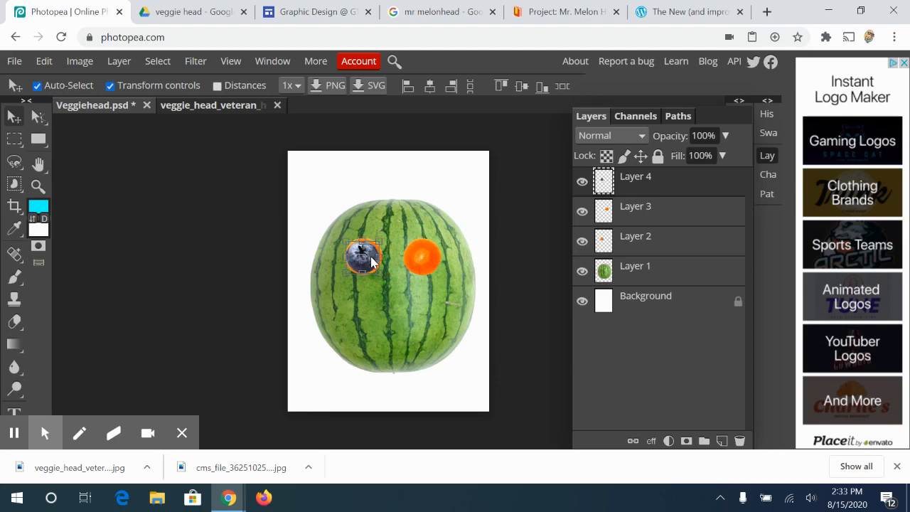
Duplicate the blueberry and align the horizontal and vertical centres of both copies
mouse_move(373, 261)
mouse_down()
mouse_move(414, 280)
mouse_move(398, 292)
mouse_move(371, 260)
mouse_move(375, 275)
mouse_up()
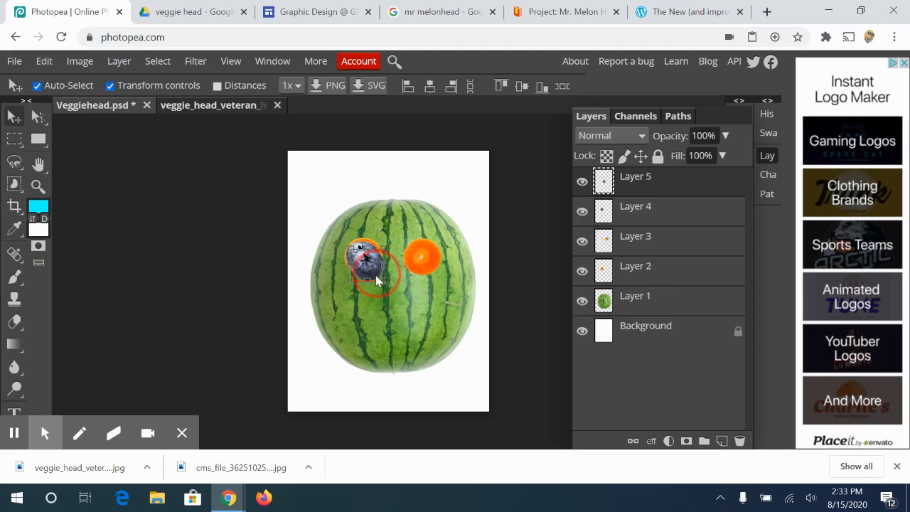
click(654, 194)
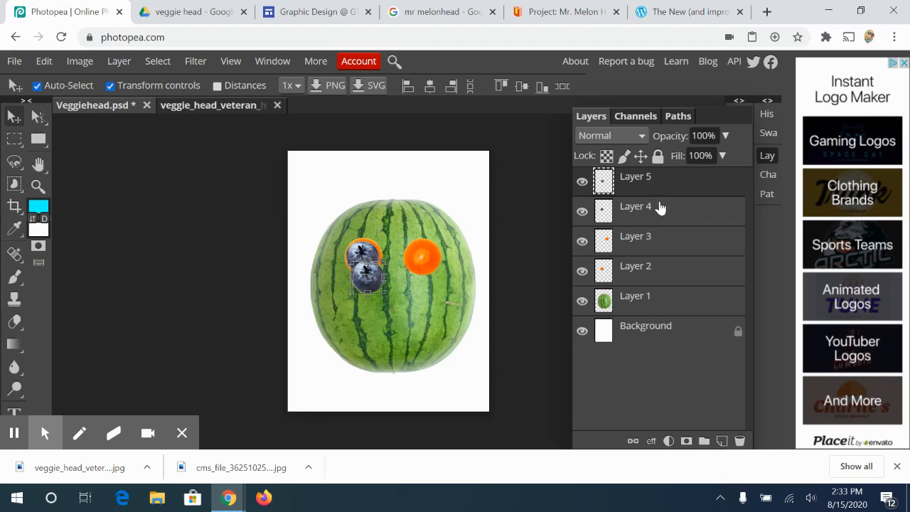
click(655, 213)
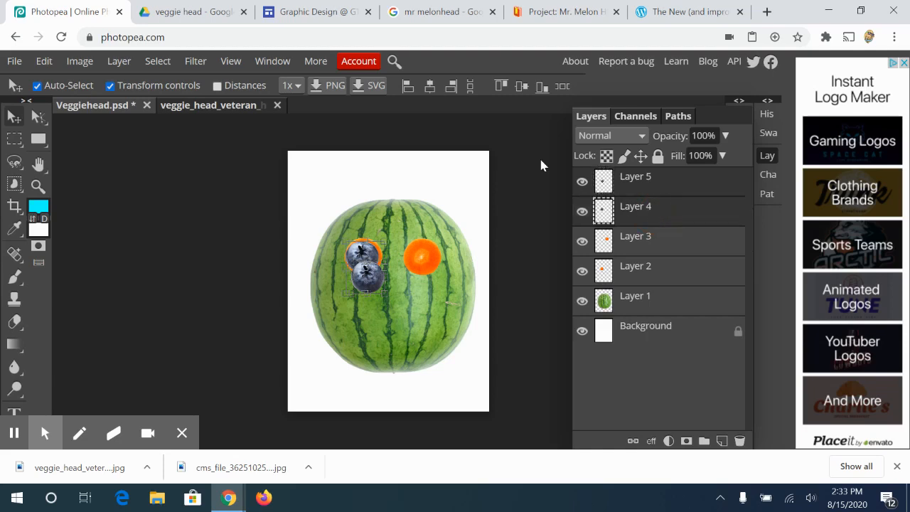
click(429, 86)
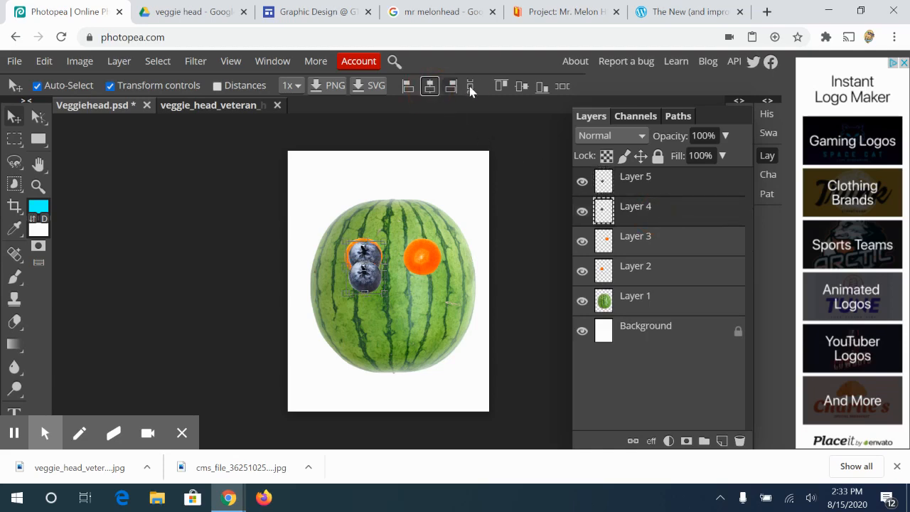
click(522, 86)
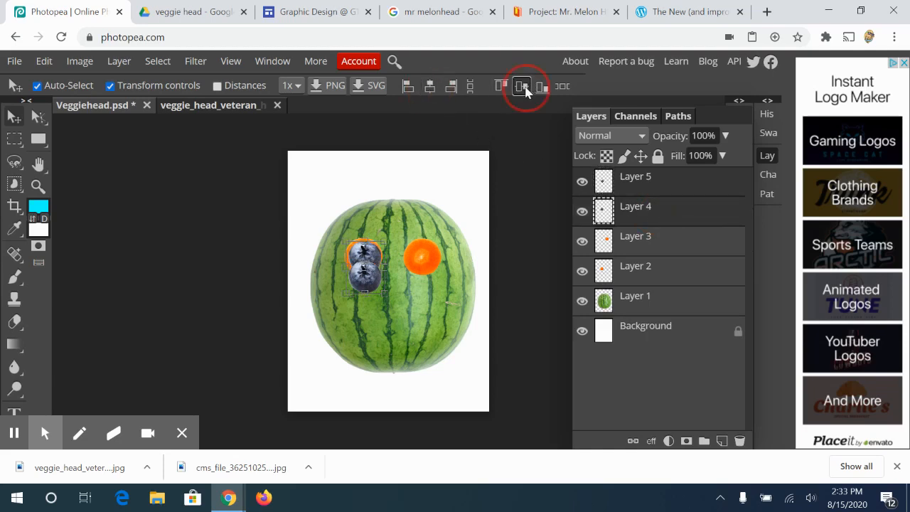
Select both blueberry layers, Layer 5 and Layer 4, together
click(382, 284)
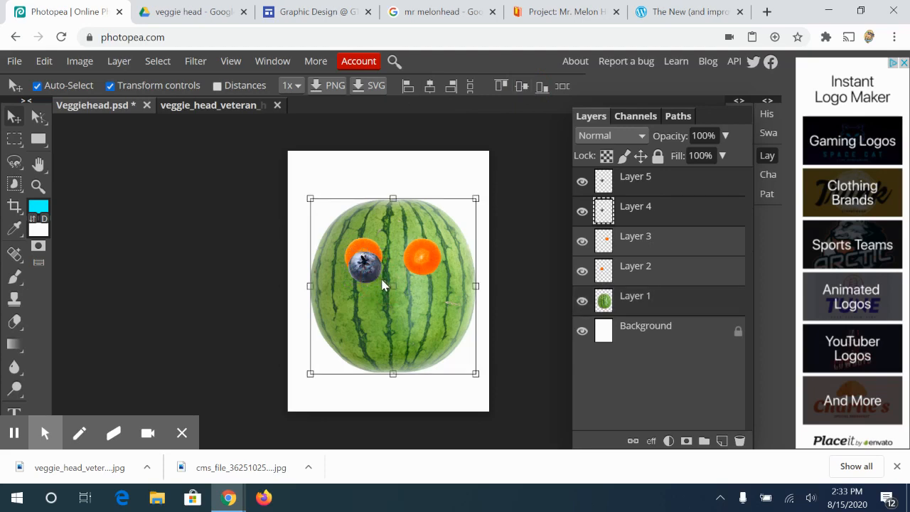
click(654, 303)
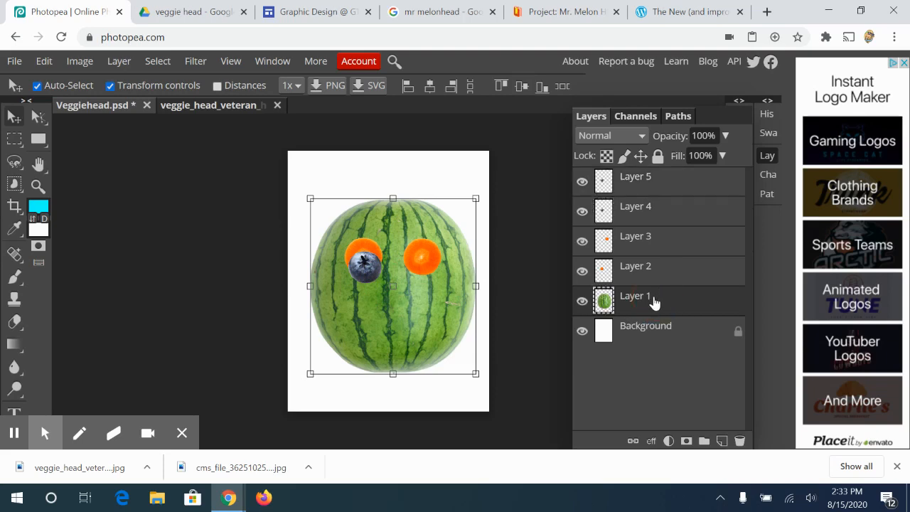
click(660, 184)
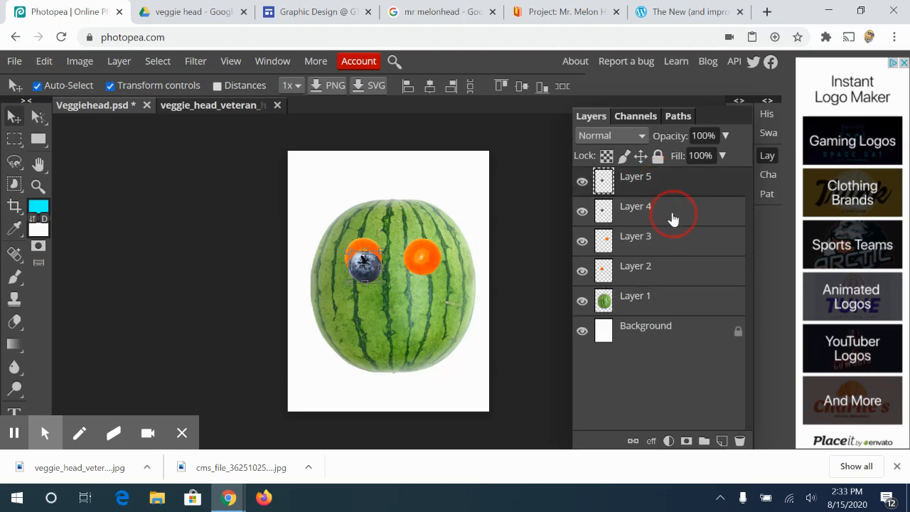
click(672, 214)
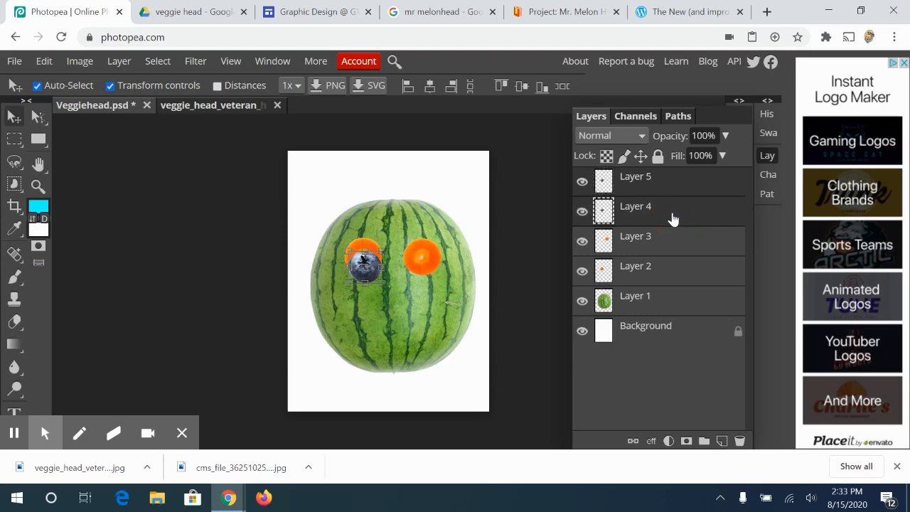
key(shift)
key(shift)
key(shift)
key(shift)
key(shift)
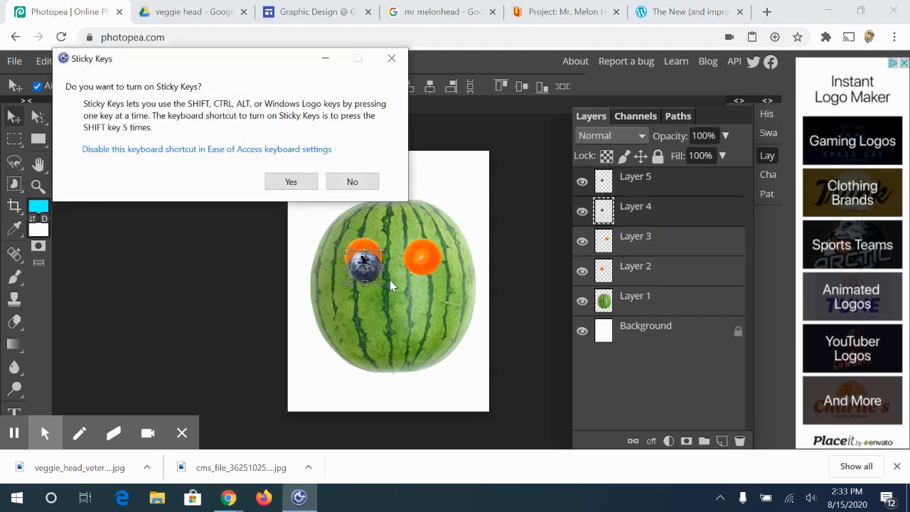
click(359, 186)
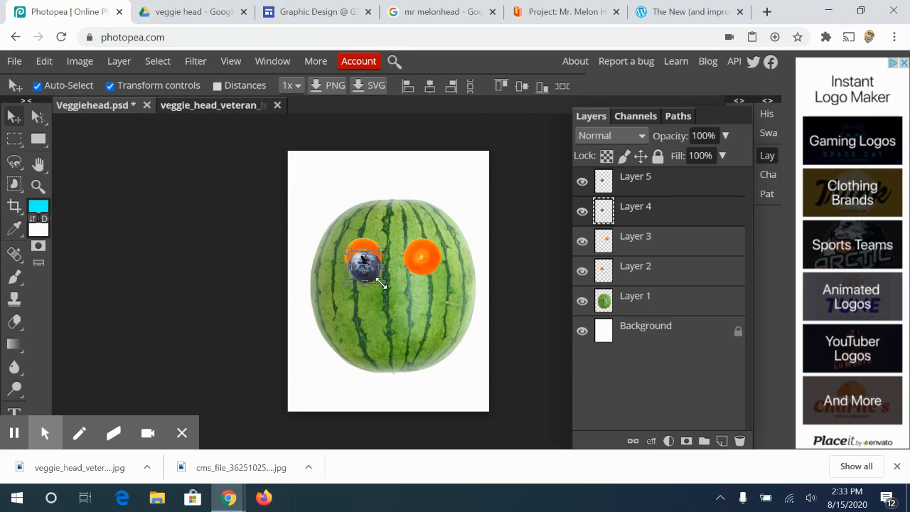
Scale both stacked blueberries down to 65.40% and center them on the left carrot eye
drag(381, 283, 371, 272)
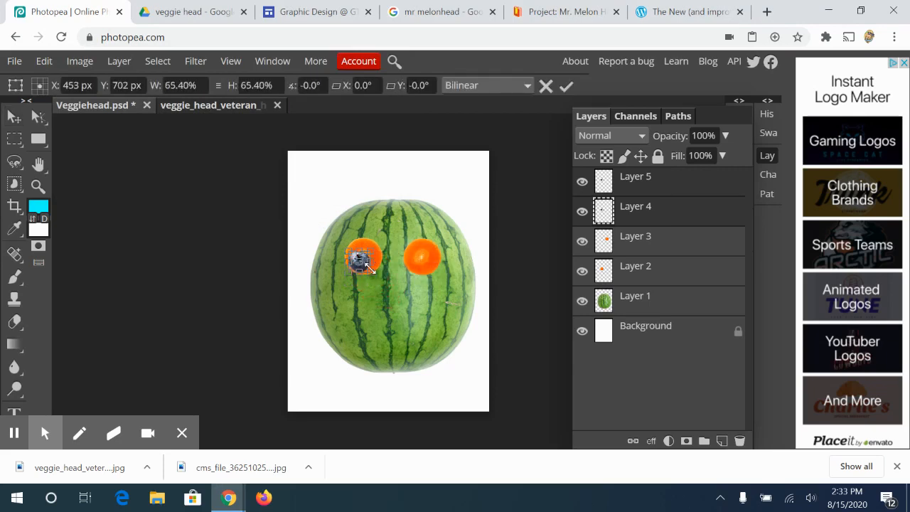
key(Up)
key(Up)
key(Up)
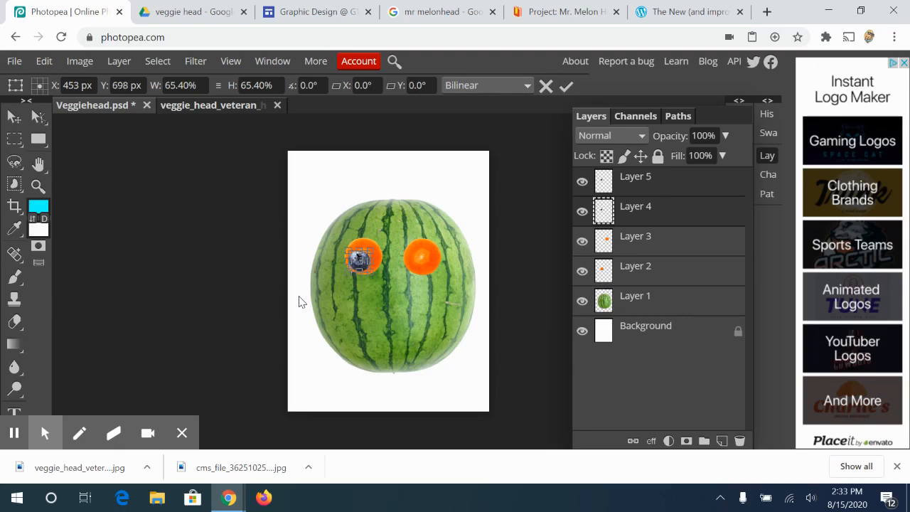
scroll(432, 241, up, 3)
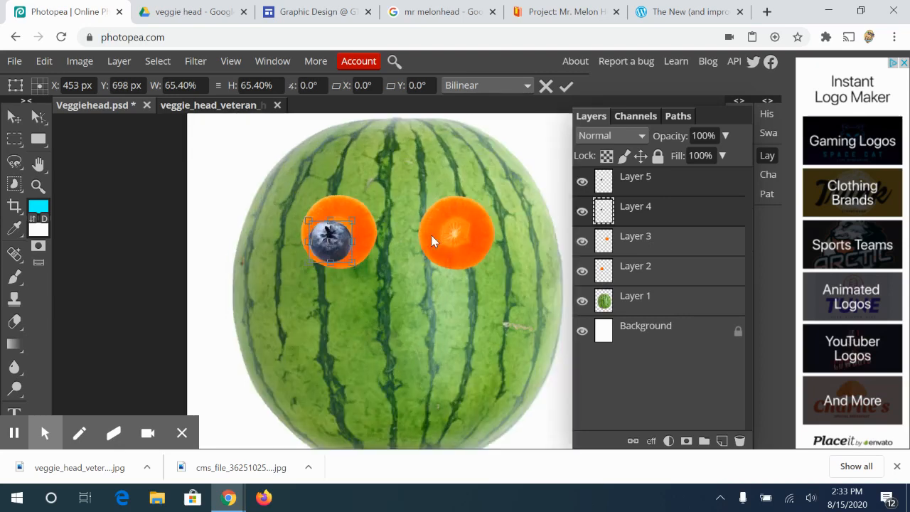
drag(333, 246, 344, 228)
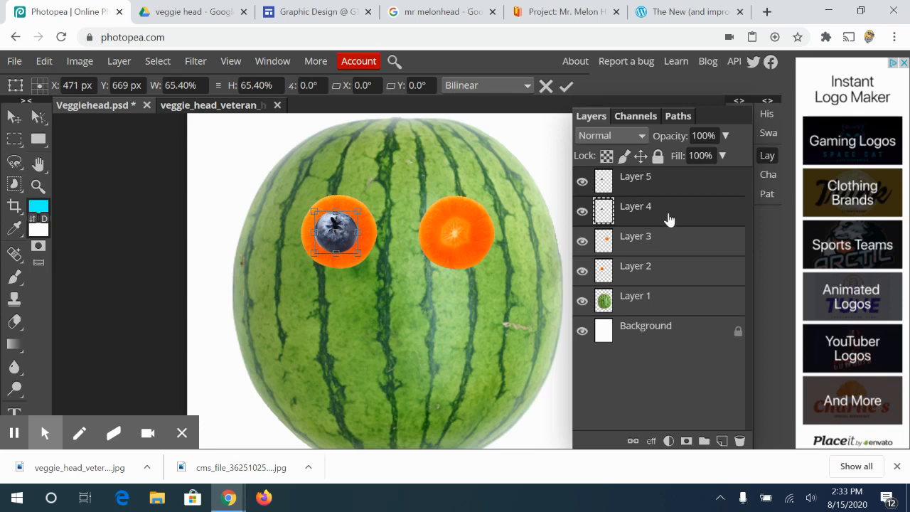
Move the Layer 5 blueberry onto the center of the right carrot eye
click(658, 185)
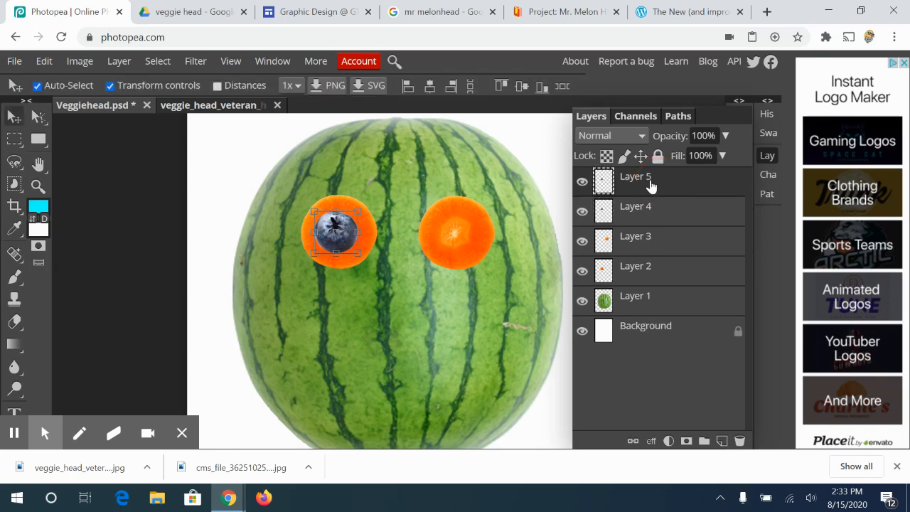
drag(348, 226, 468, 227)
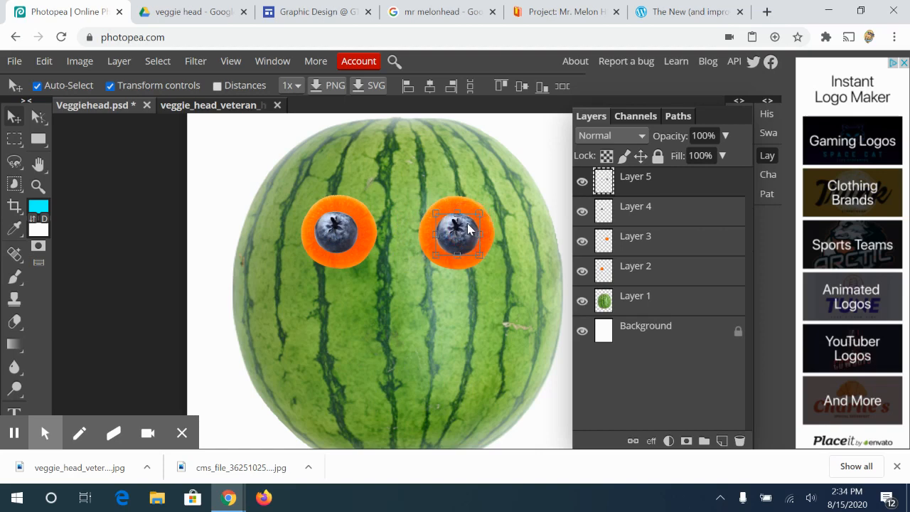
click(452, 325)
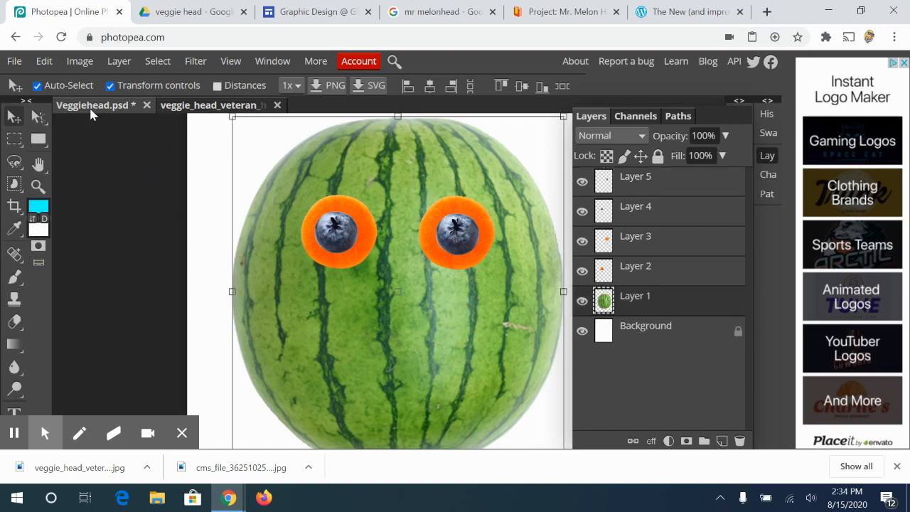
In the veggie_head_veteran parts image, select the pear by framing it with the Object Selection tool
click(179, 114)
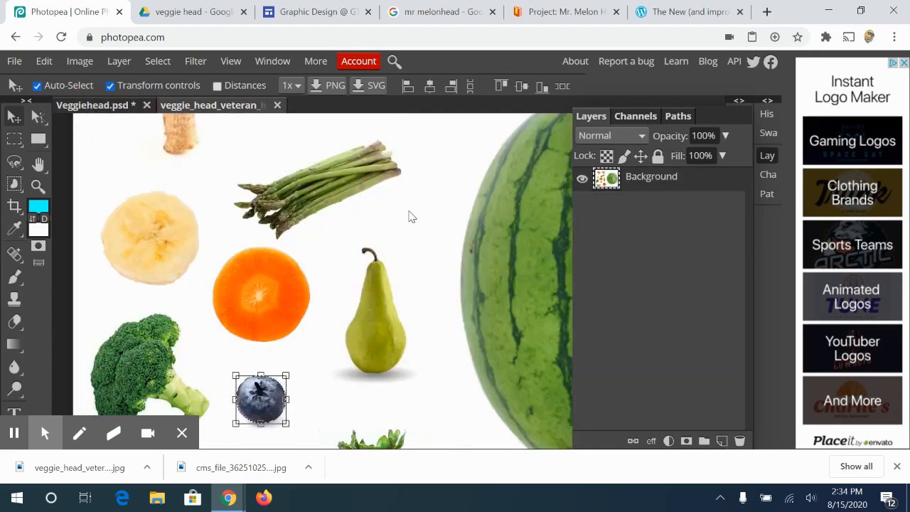
key(ctrl+minus)
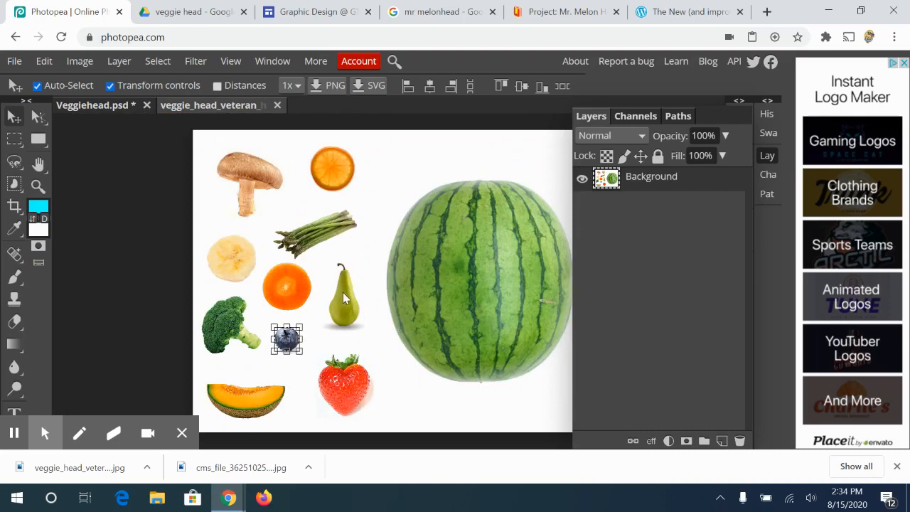
click(14, 185)
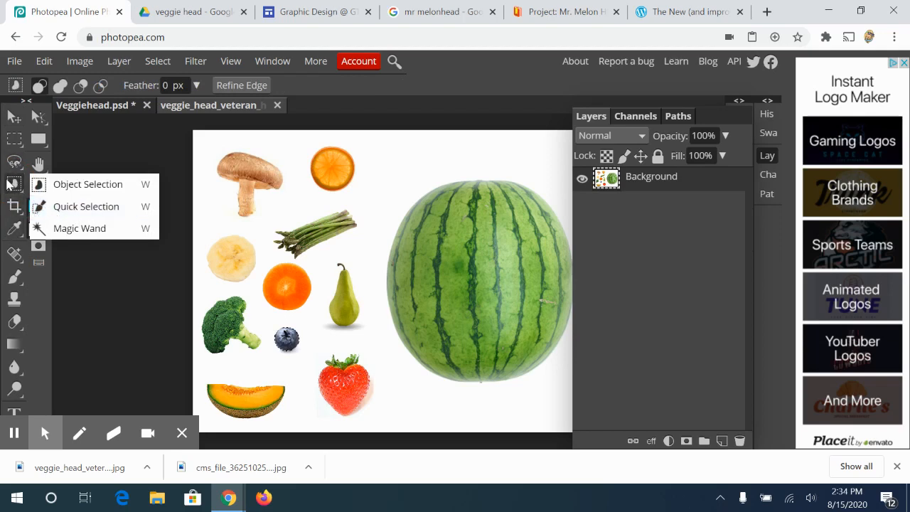
click(70, 188)
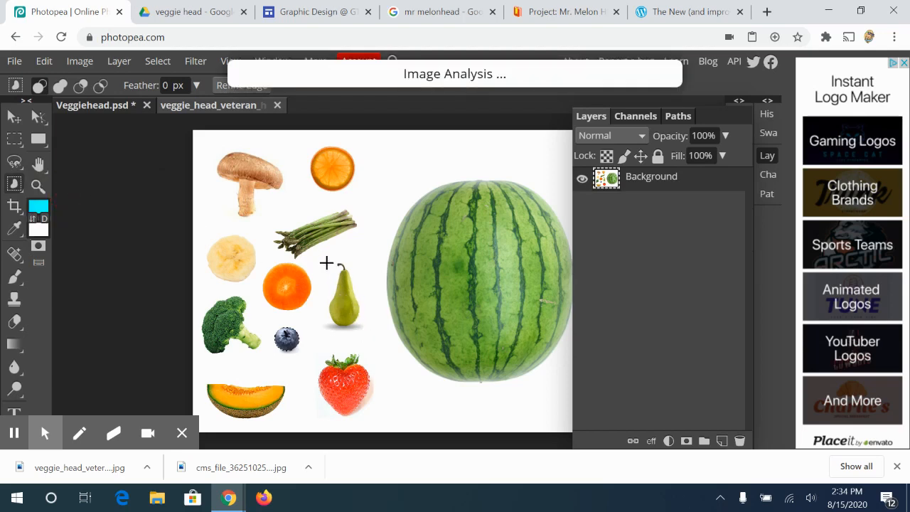
drag(327, 263, 367, 329)
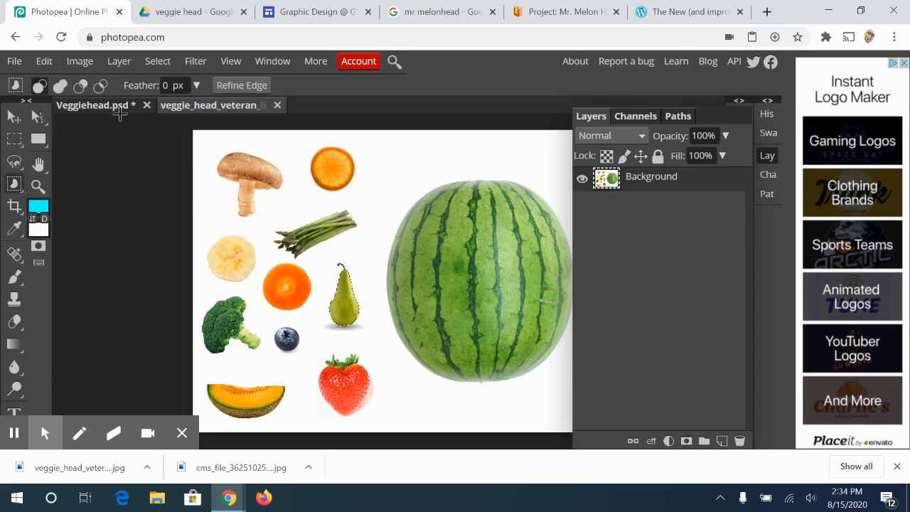
Paste the pear into Veggiehead.psd and move it between the two eyes
click(93, 105)
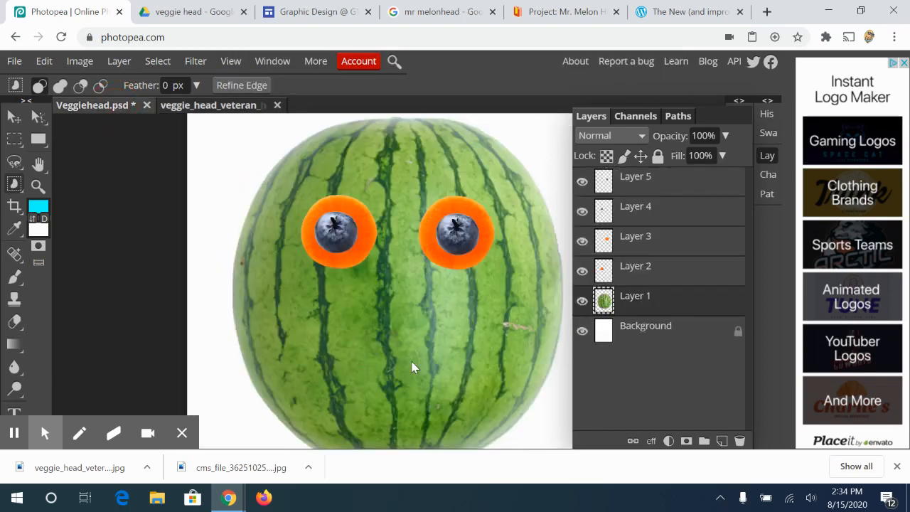
key(ctrl+v)
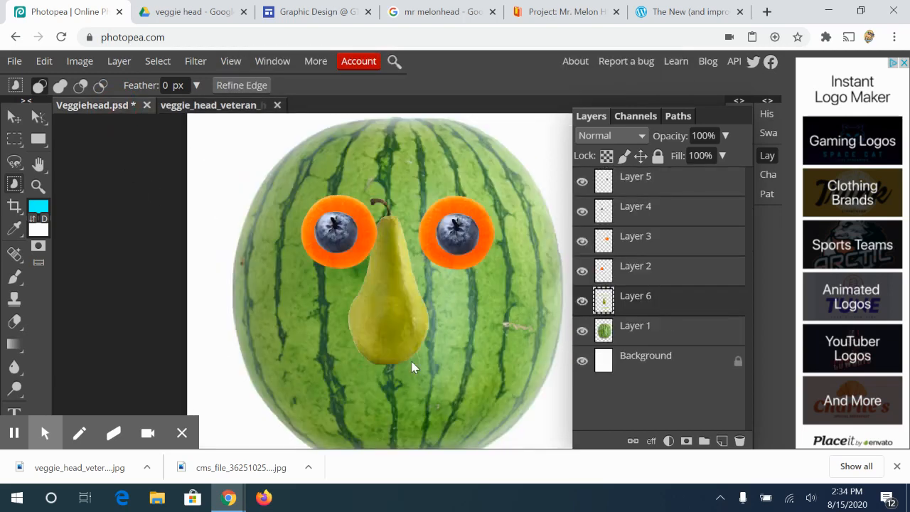
click(15, 116)
mouse_move(392, 313)
mouse_down()
mouse_move(406, 320)
mouse_move(405, 300)
mouse_up()
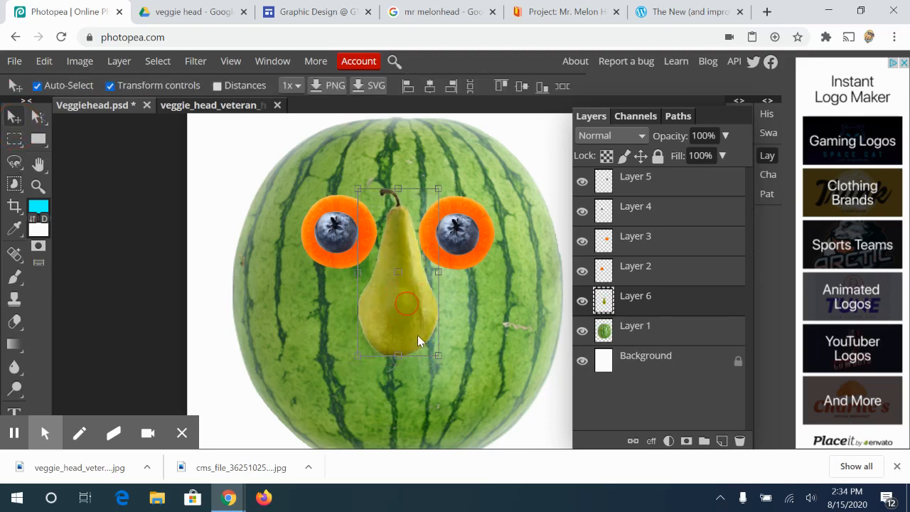
Scale the pear down to 77.65% and center it between and slightly below the eyes as the nose
drag(436, 353, 420, 331)
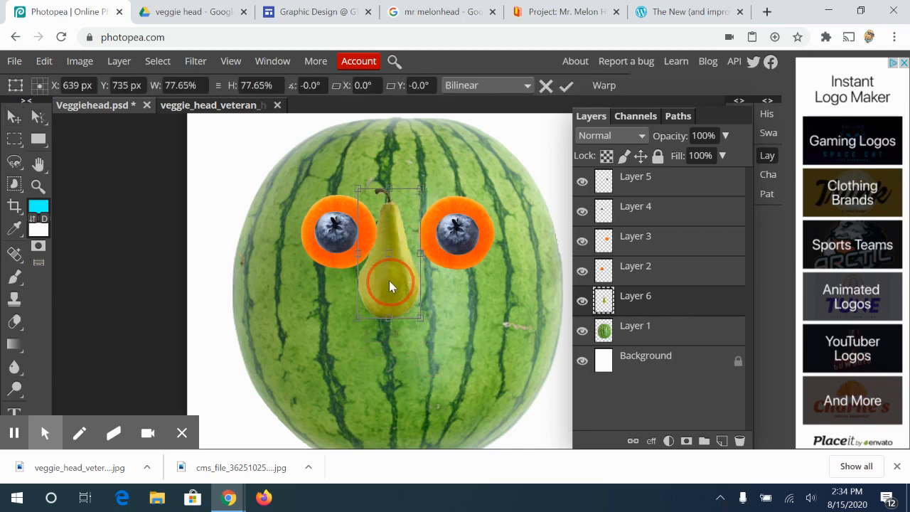
mouse_move(389, 280)
mouse_down()
mouse_move(406, 289)
mouse_move(400, 294)
mouse_up()
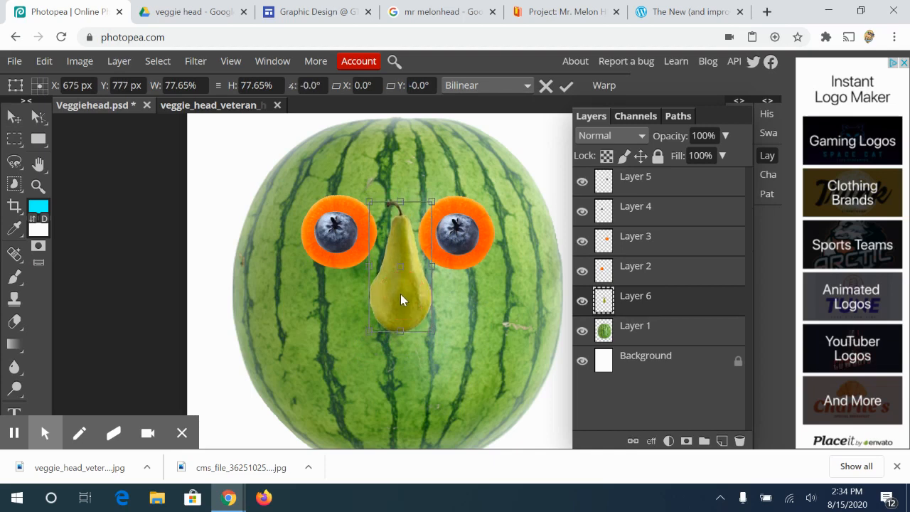
key(Return)
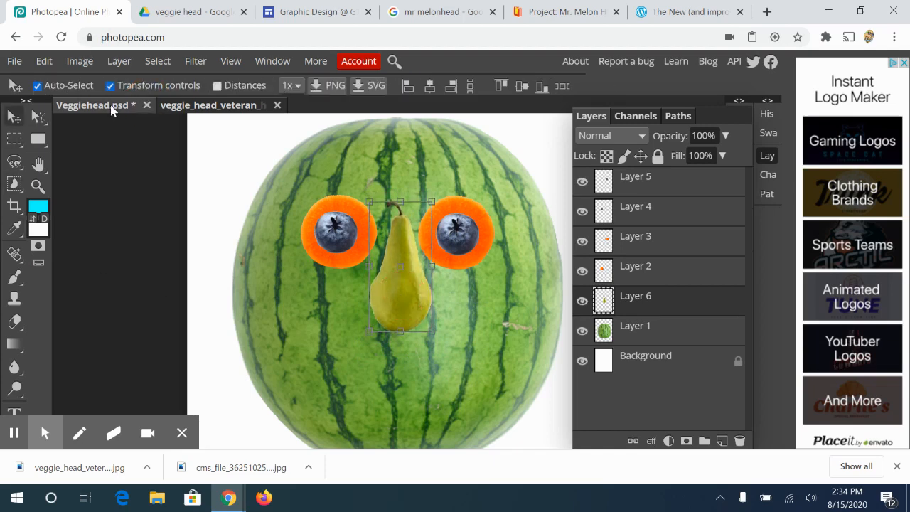
In the parts image, clear the pear selection and frame the cantaloupe slice with the Object Selection tool
click(191, 106)
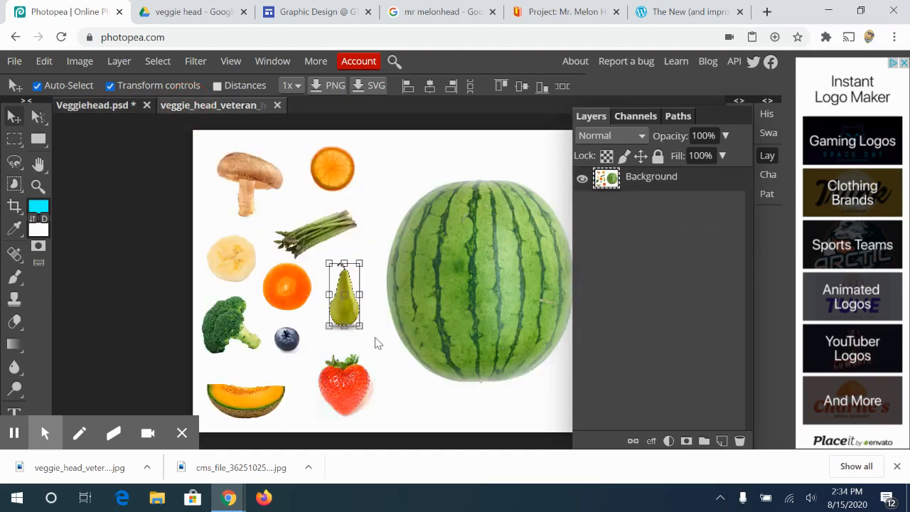
key(ctrl+d)
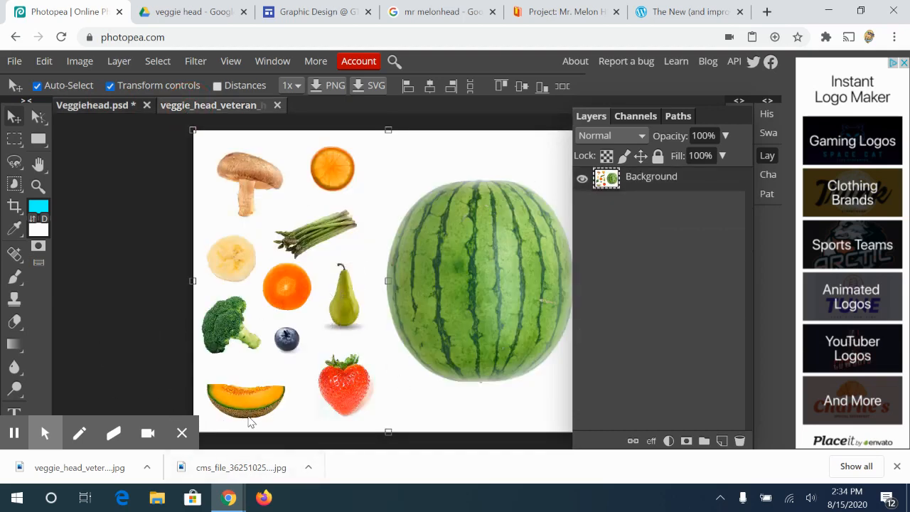
click(13, 186)
click(13, 187)
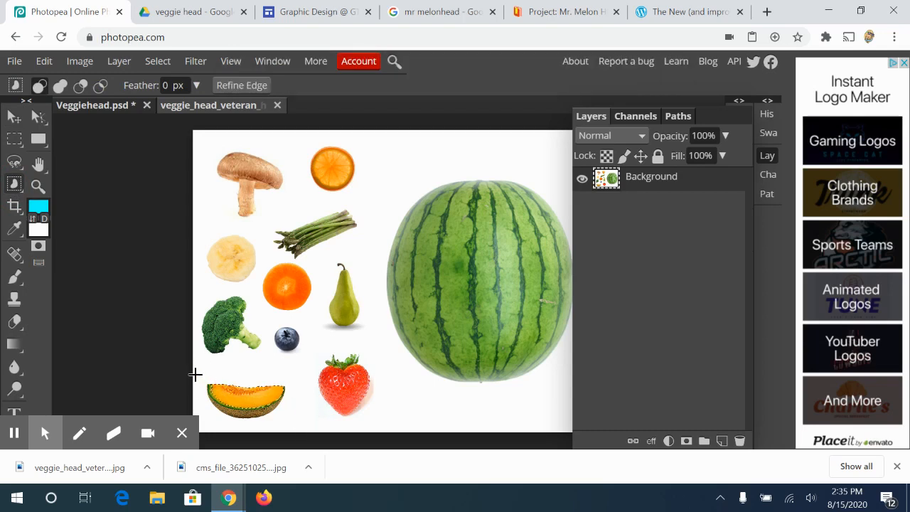
drag(198, 374, 305, 422)
Outline the cantaloupe slice loosely with the Lasso Select tool instead
right_click(14, 185)
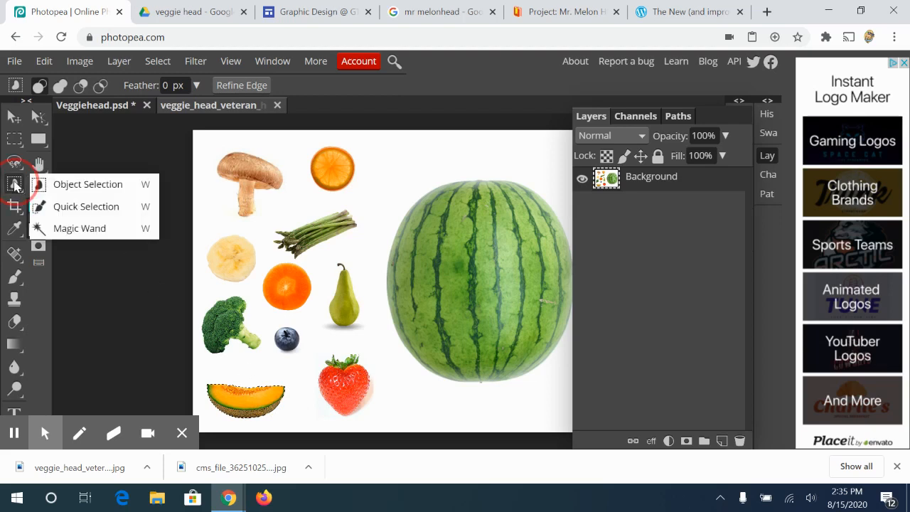
click(58, 207)
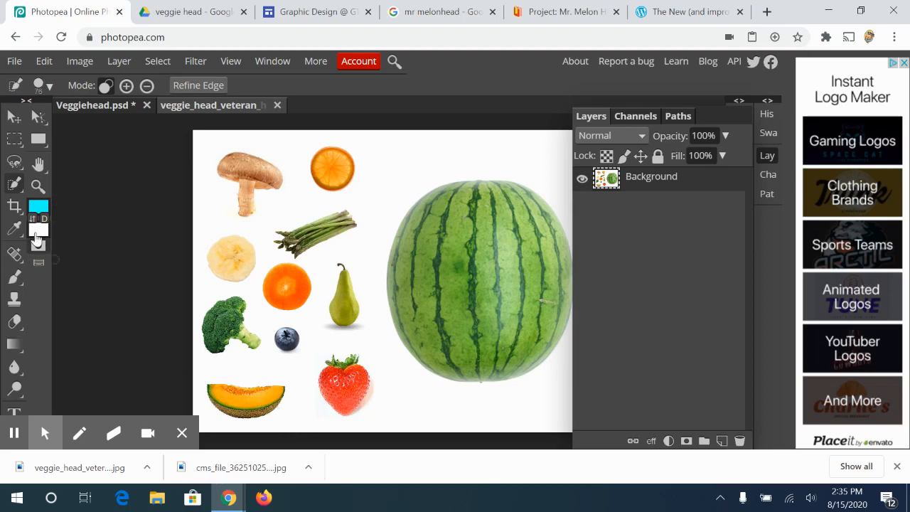
right_click(14, 162)
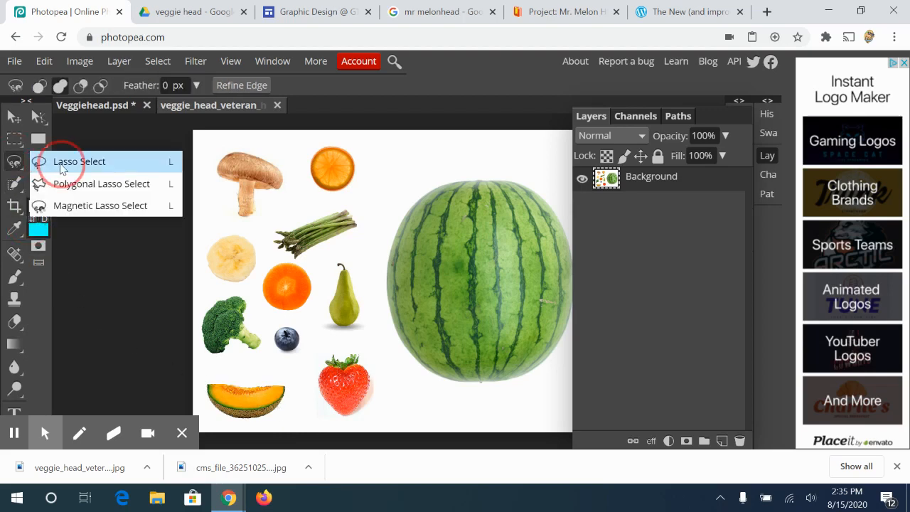
click(42, 163)
mouse_move(230, 380)
mouse_down()
mouse_move(211, 377)
mouse_move(205, 392)
mouse_move(215, 415)
mouse_move(246, 420)
mouse_move(274, 412)
mouse_move(290, 380)
mouse_move(225, 382)
mouse_up()
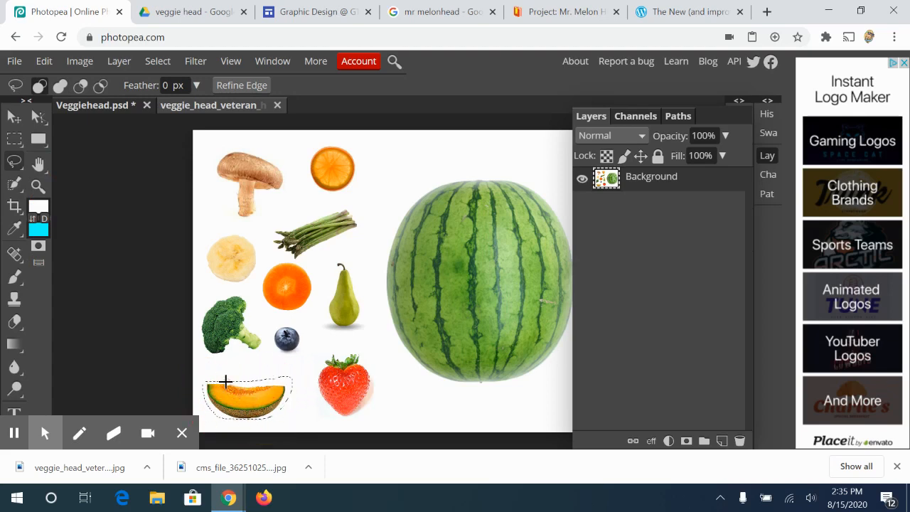
Try the lassoed cantaloupe slice as a mouth below the pear in Veggiehead.psd, and delete the pasted layer
click(107, 107)
key(ctrl+v)
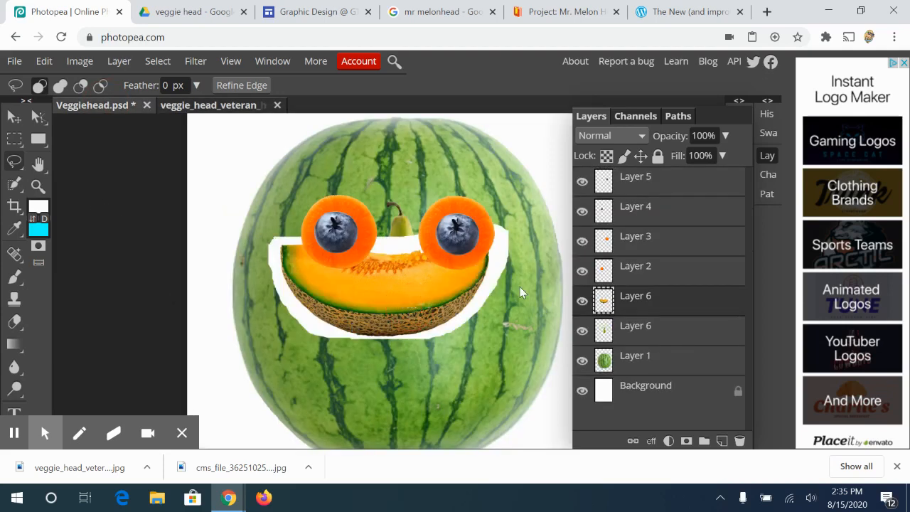
click(14, 116)
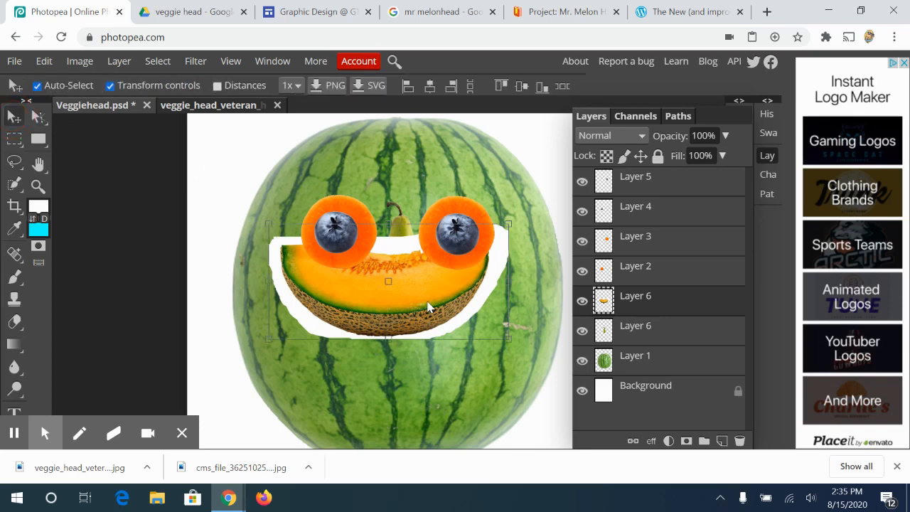
drag(429, 308, 443, 403)
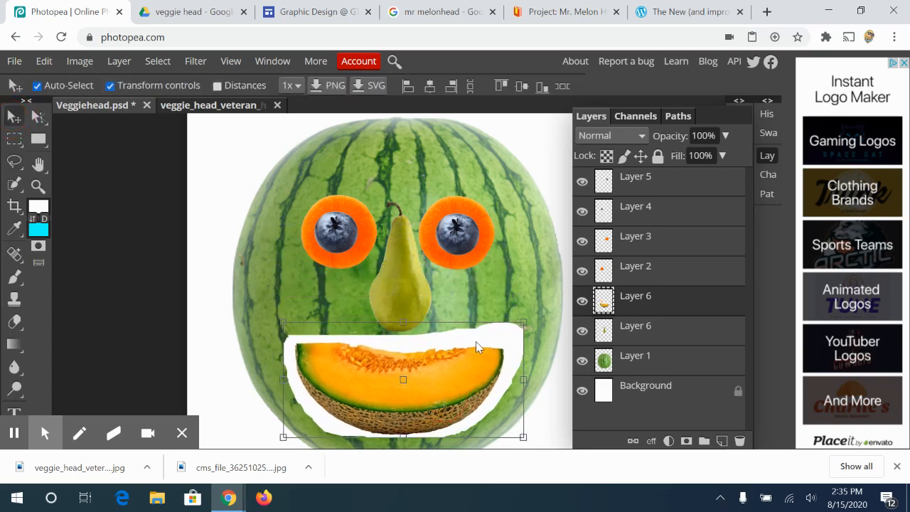
drag(476, 341, 463, 342)
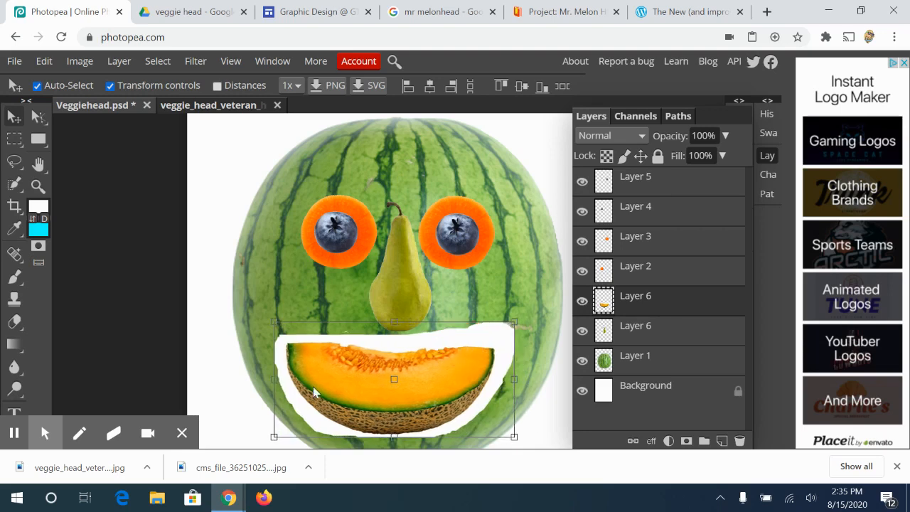
key(Delete)
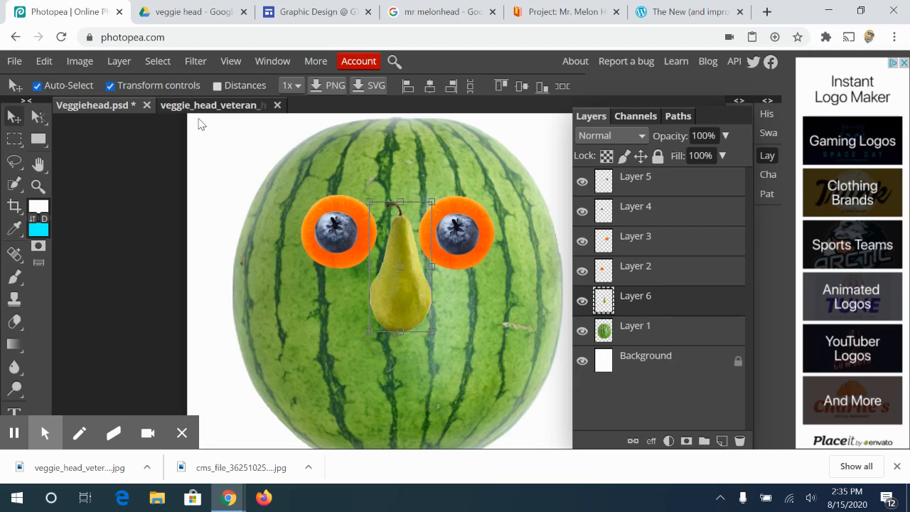
In the parts image, drop the lasso selection and reselect the cantaloupe slice with the Object Selection tool
click(165, 106)
click(287, 352)
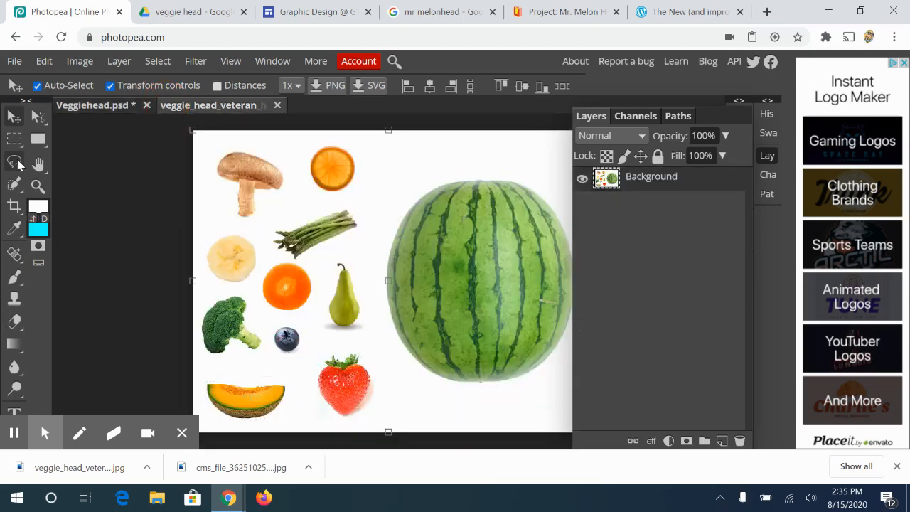
click(14, 162)
click(14, 184)
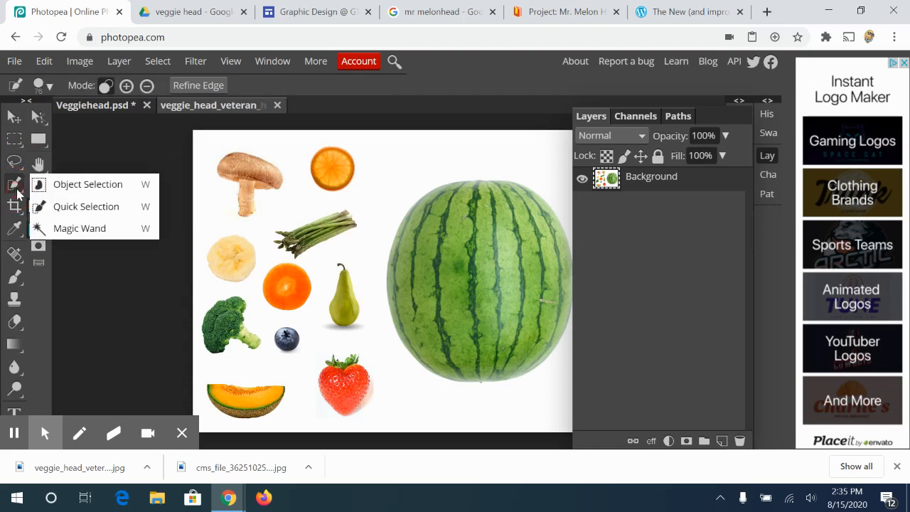
click(50, 184)
click(203, 372)
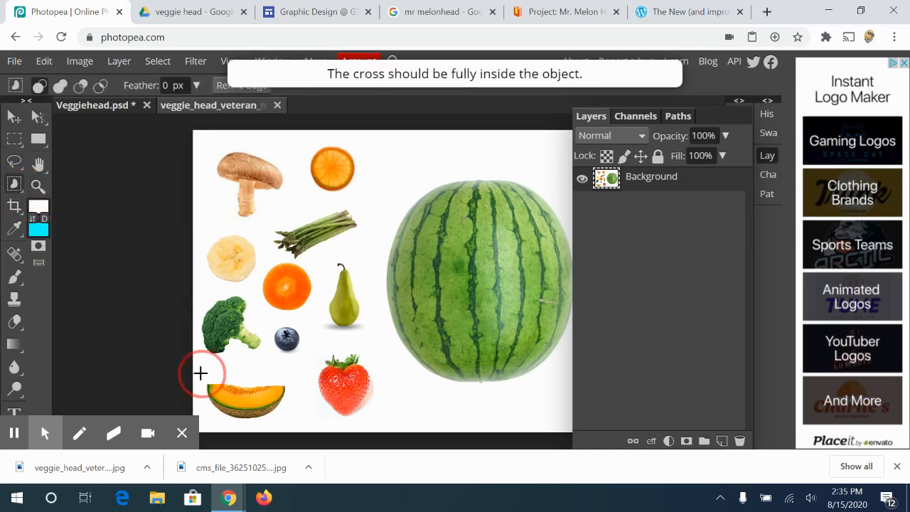
click(200, 373)
drag(200, 372, 294, 428)
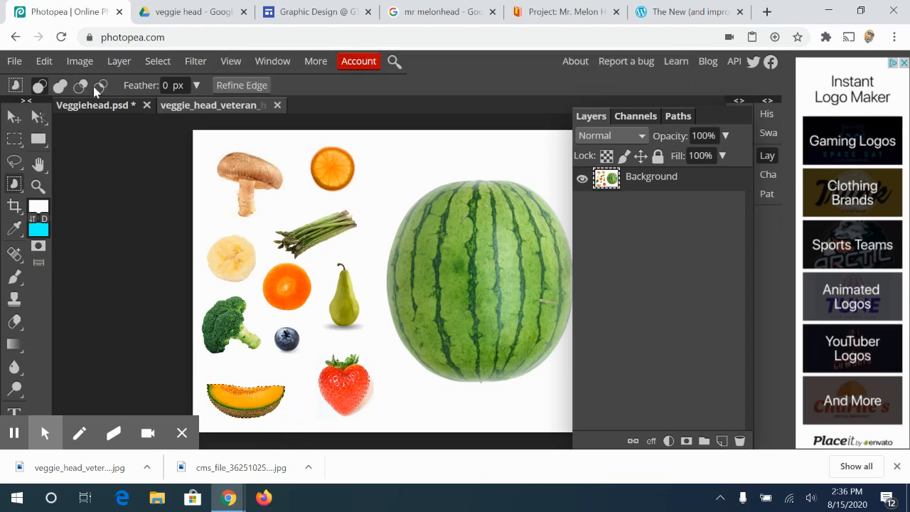
Paste the cantaloupe slice into Veggiehead.psd and move it below the pear as the mouth
click(100, 105)
key(ctrl+v)
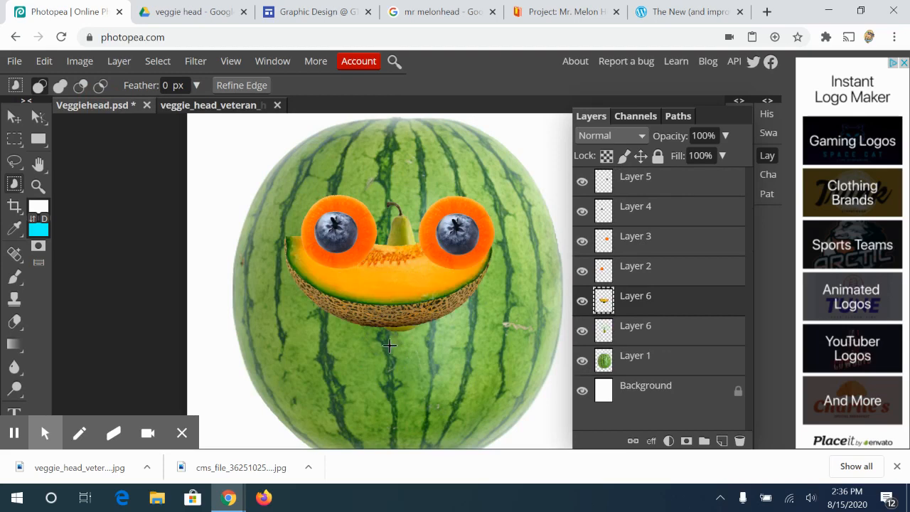
click(13, 118)
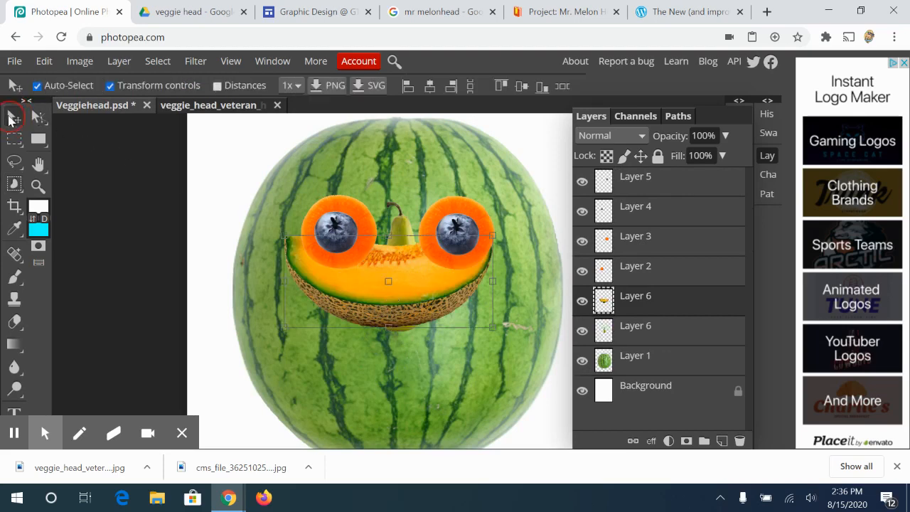
drag(389, 293, 399, 399)
key(ctrl+0)
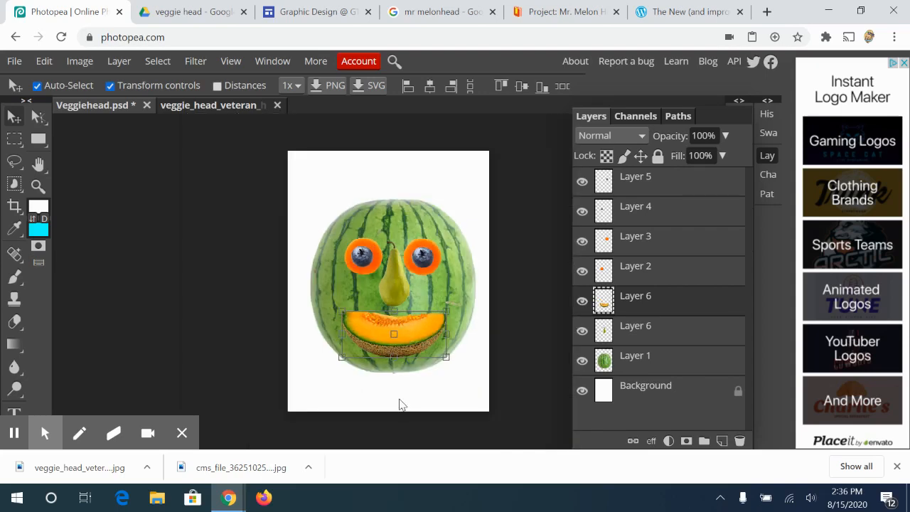
Make the watermelon's Layer 1 the active layer in Veggiehead.psd
click(672, 342)
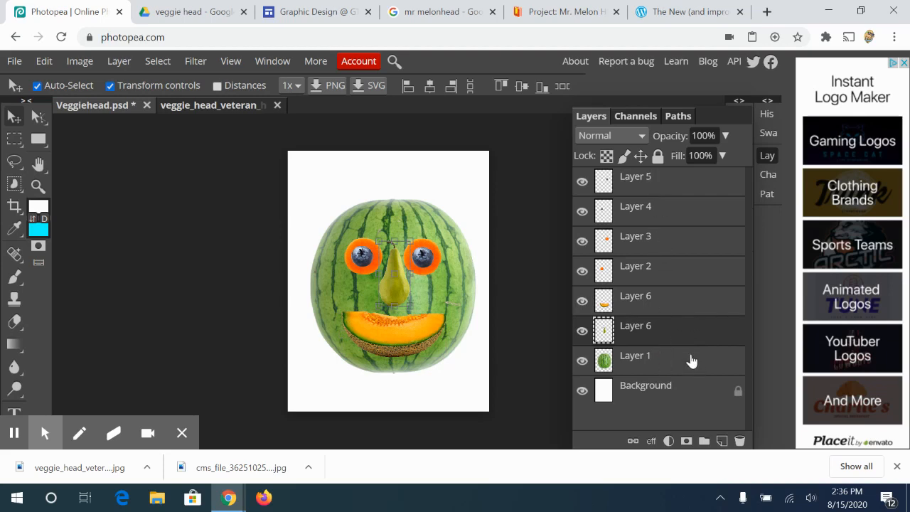
click(687, 189)
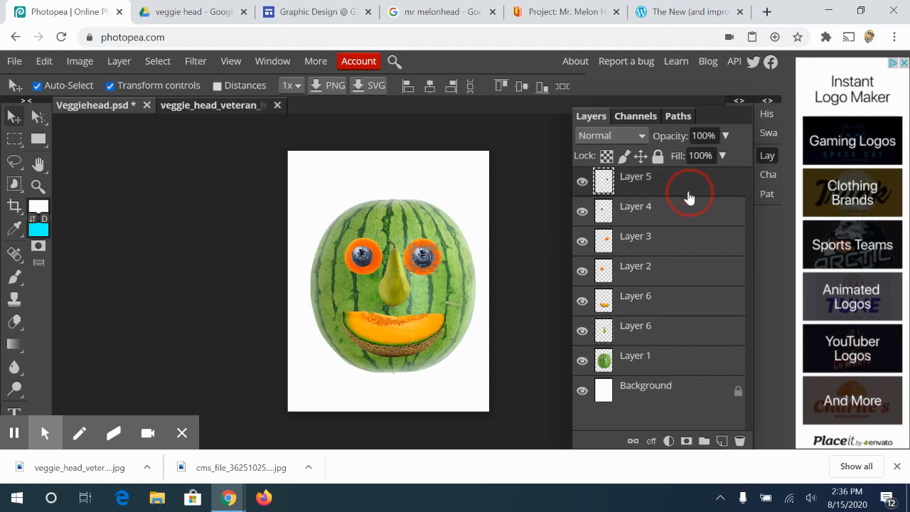
click(671, 367)
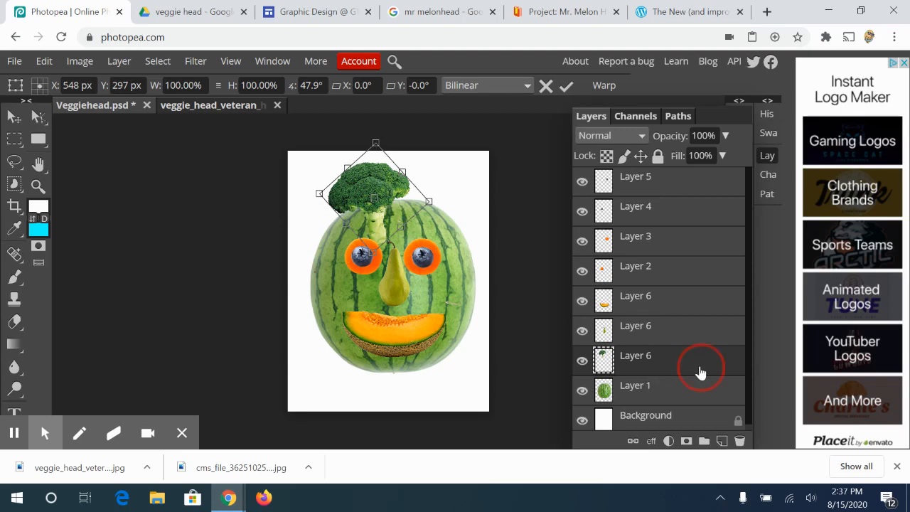
Place the broccoli layer beneath the watermelon layer and nudge the broccoli slightly upward on the head
drag(700, 371, 637, 391)
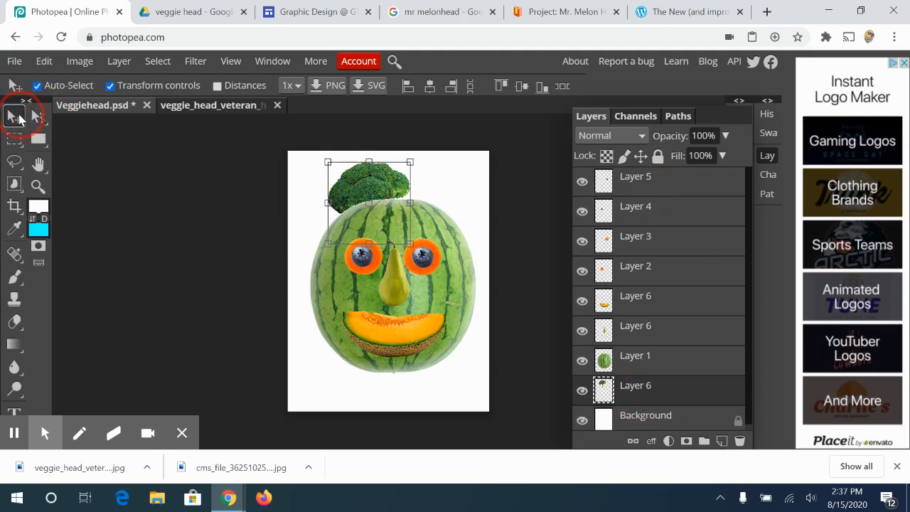
drag(356, 192, 357, 191)
click(357, 192)
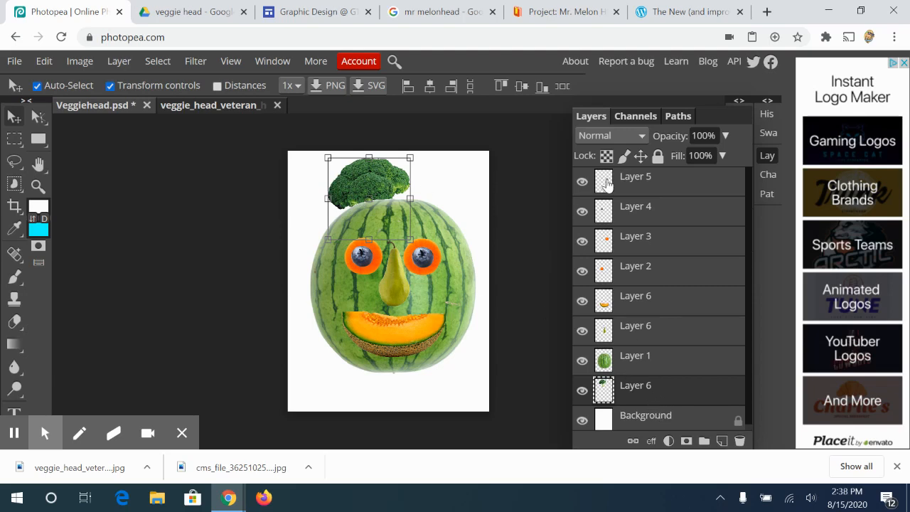
Paste a second broccoli, put its layer above the watermelon layer, and position it on top of the head overlapping the first
key(ctrl+v)
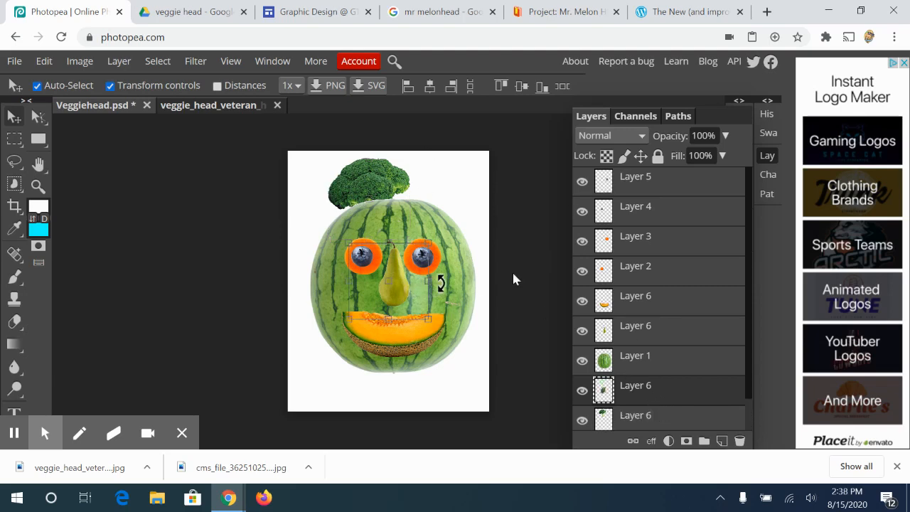
drag(683, 387, 684, 356)
drag(377, 284, 376, 206)
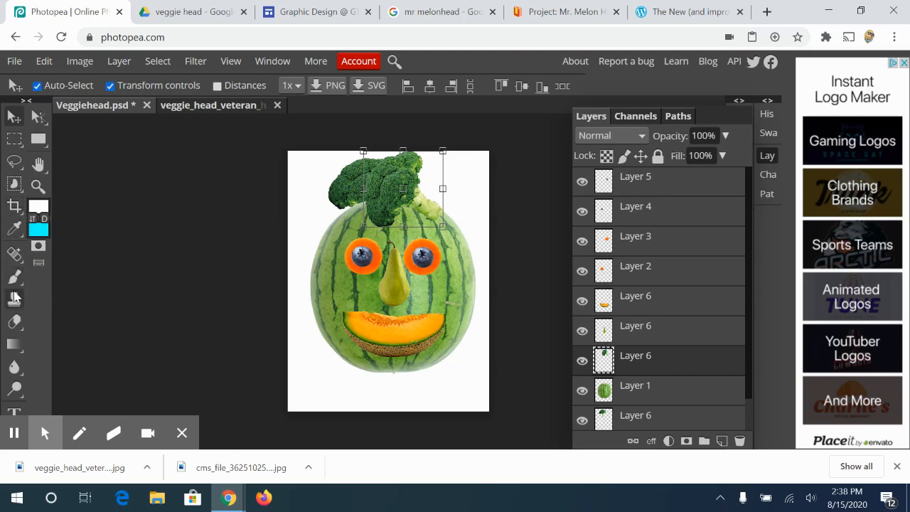
Choose the Eraser tool, try it on the second broccoli's stalk at 15 px, and undo the stroke
right_click(13, 324)
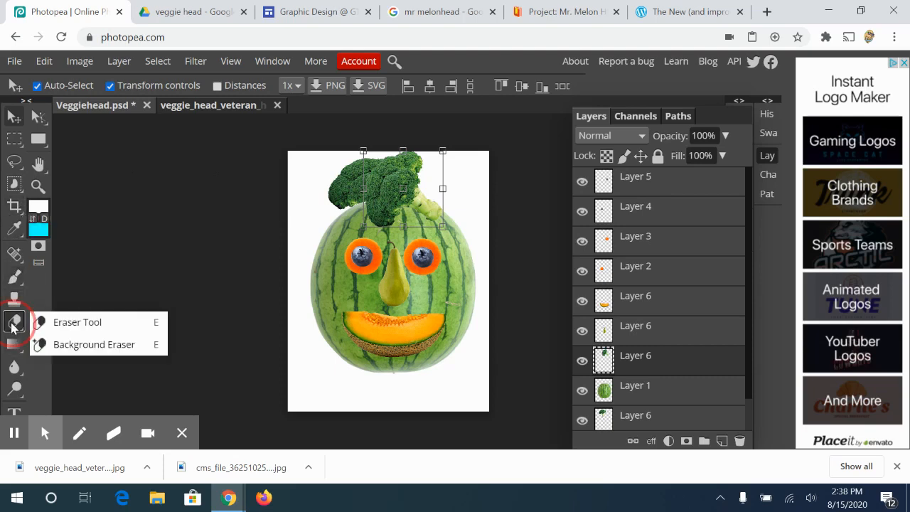
click(67, 324)
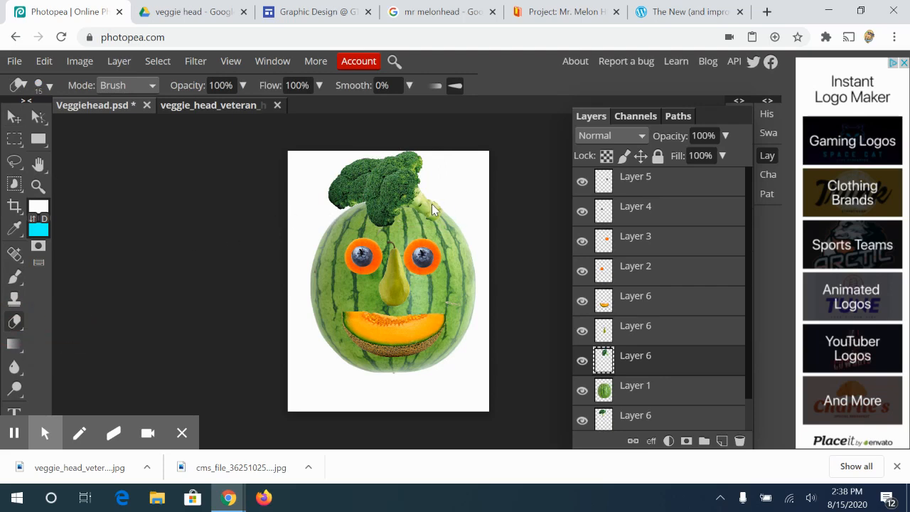
key(ctrl+plus)
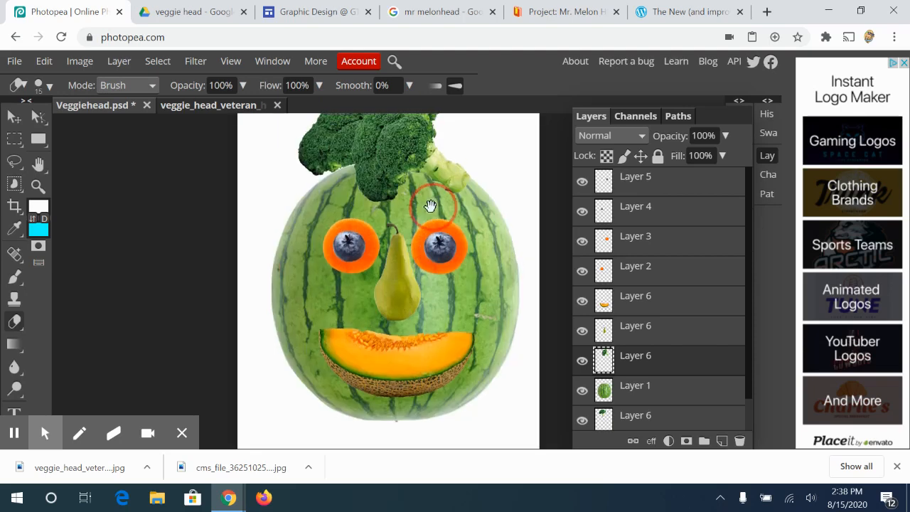
mouse_move(432, 204)
mouse_down()
mouse_move(373, 303)
mouse_move(402, 267)
mouse_up()
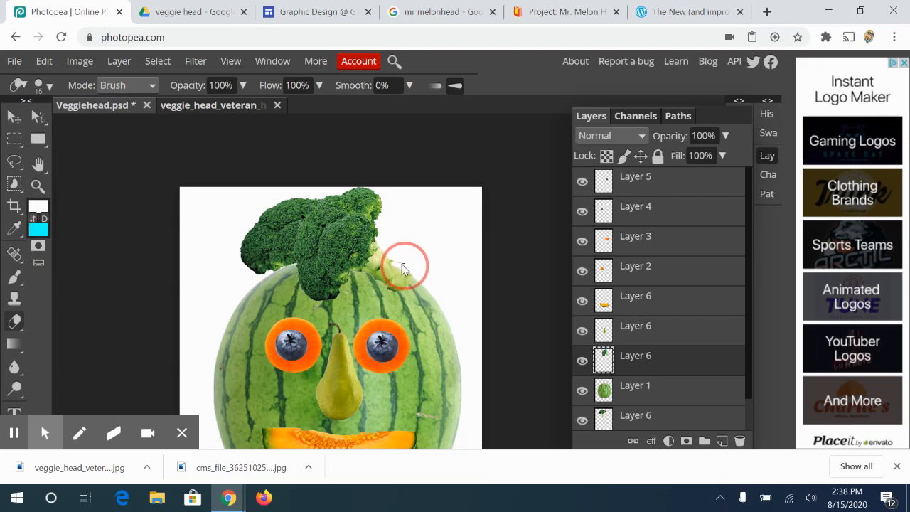
key(ctrl+z)
Set the eraser size to 75 px
click(50, 88)
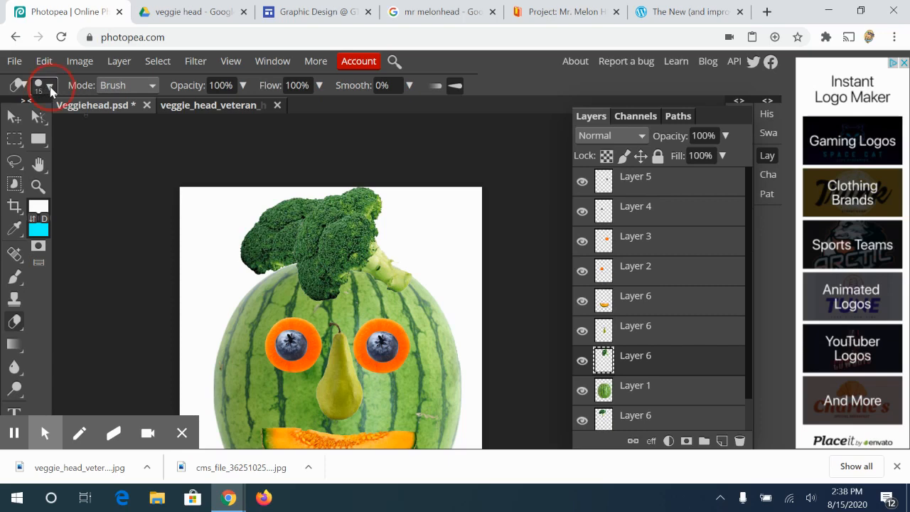
drag(76, 126, 100, 128)
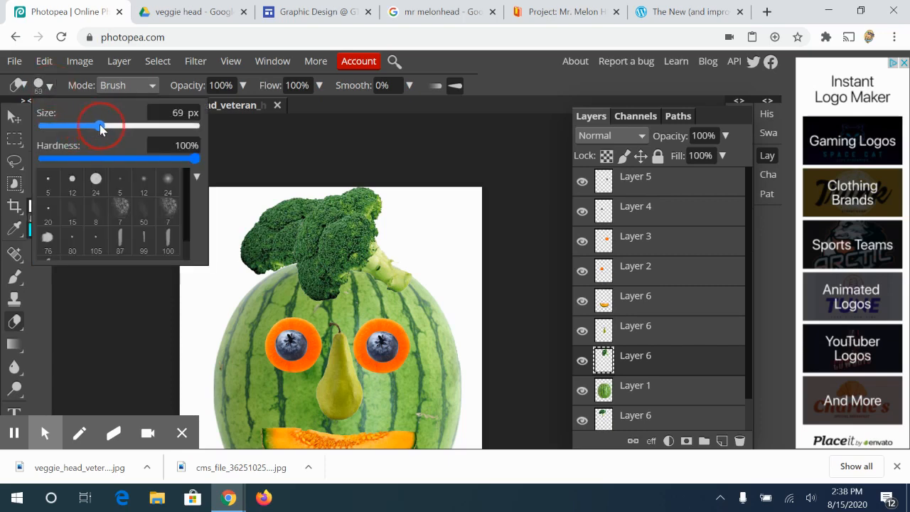
double_click(179, 113)
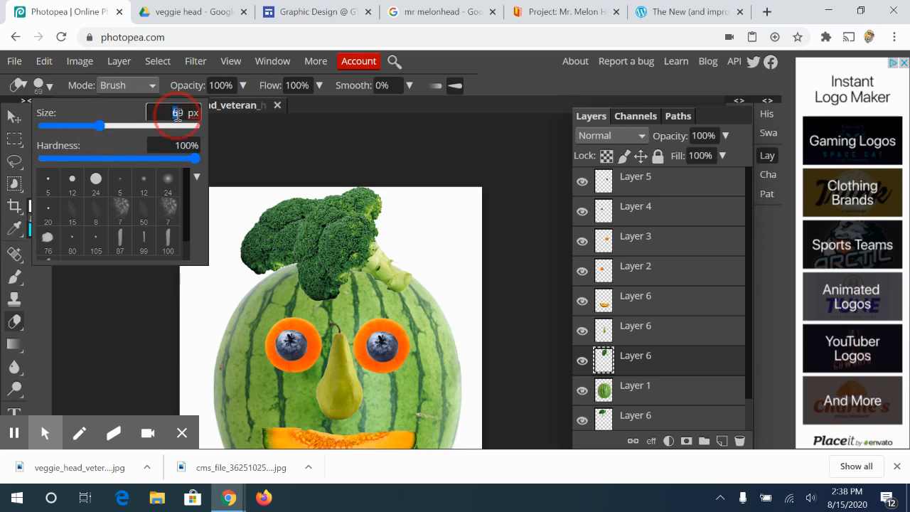
text(75)
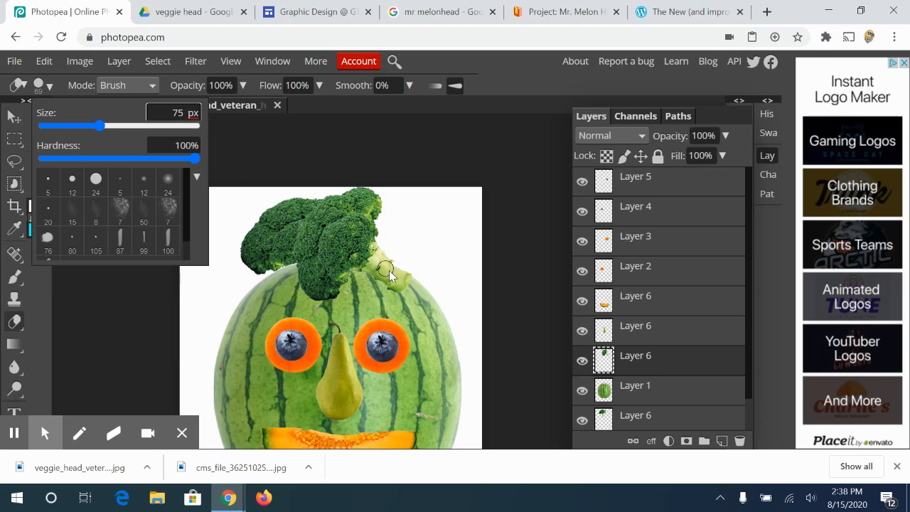
Erase the second broccoli's stalk from its layer with the eraser at 100 px
drag(409, 278, 388, 260)
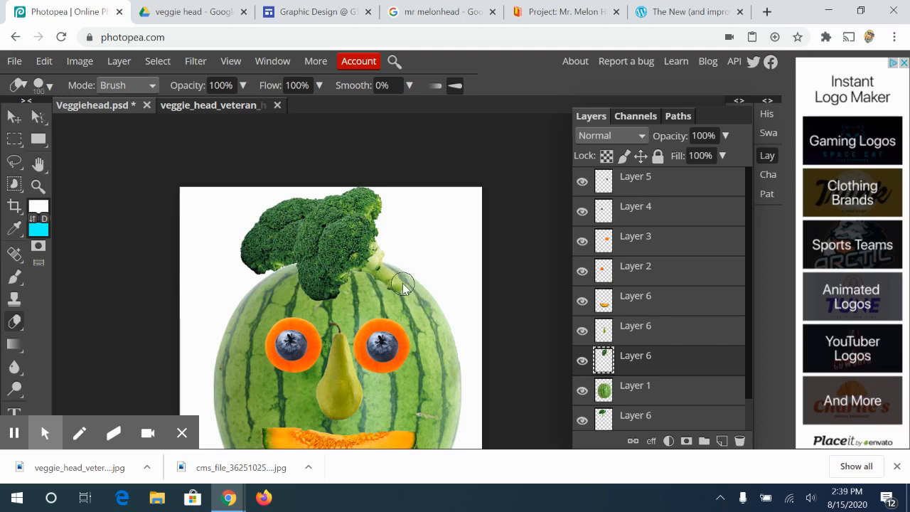
click(402, 283)
mouse_move(393, 283)
mouse_down()
mouse_move(393, 253)
mouse_move(366, 277)
mouse_move(387, 264)
mouse_up()
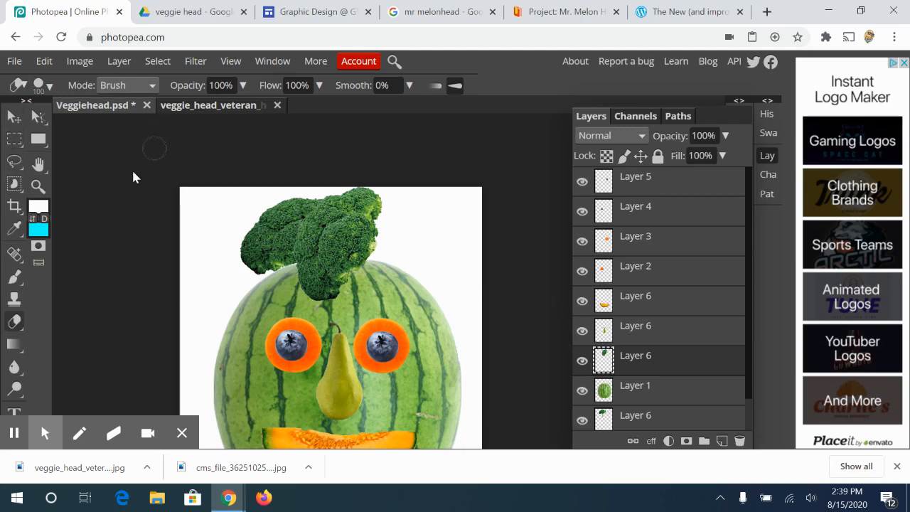
Rotate the trimmed broccoli by about 45° and lower it slightly onto the top of the watermelon
click(13, 118)
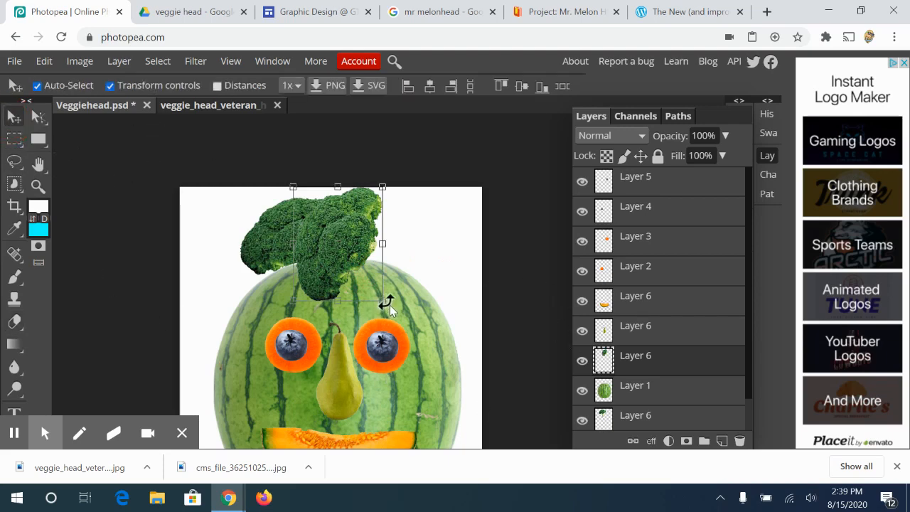
drag(390, 305, 334, 327)
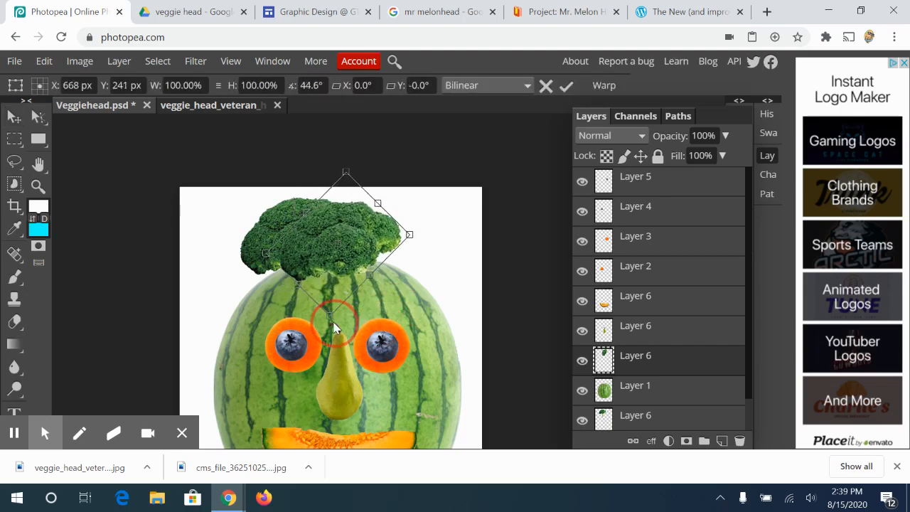
drag(360, 248, 362, 265)
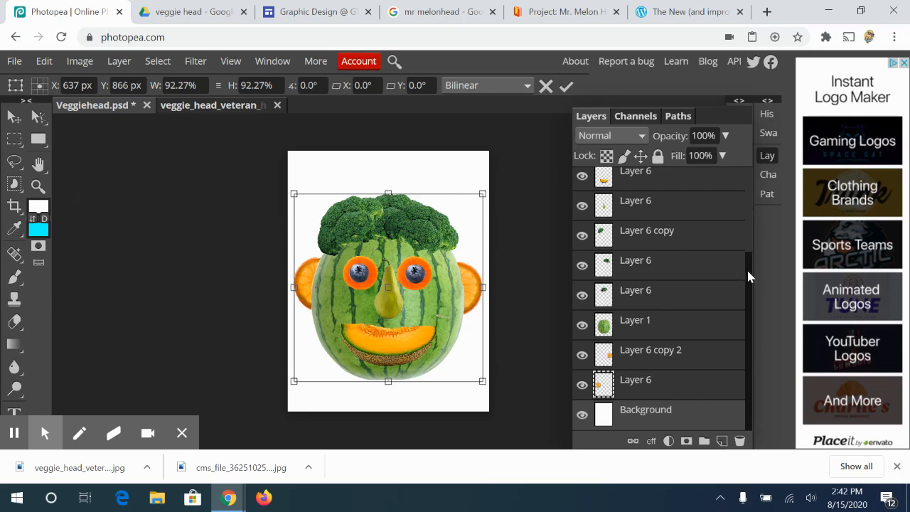
Review the layer stack from Layer 5 down to the orange ear layer and the Background
drag(746, 268, 747, 174)
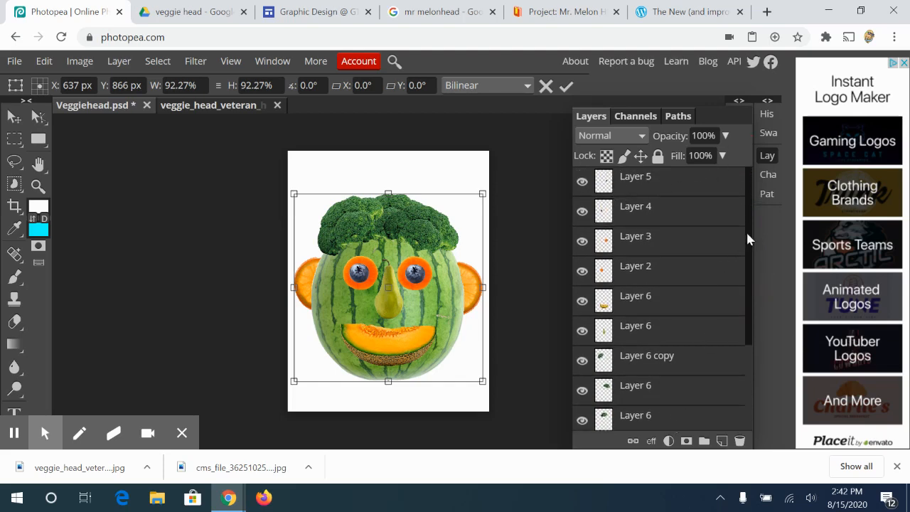
drag(748, 234, 755, 347)
click(668, 386)
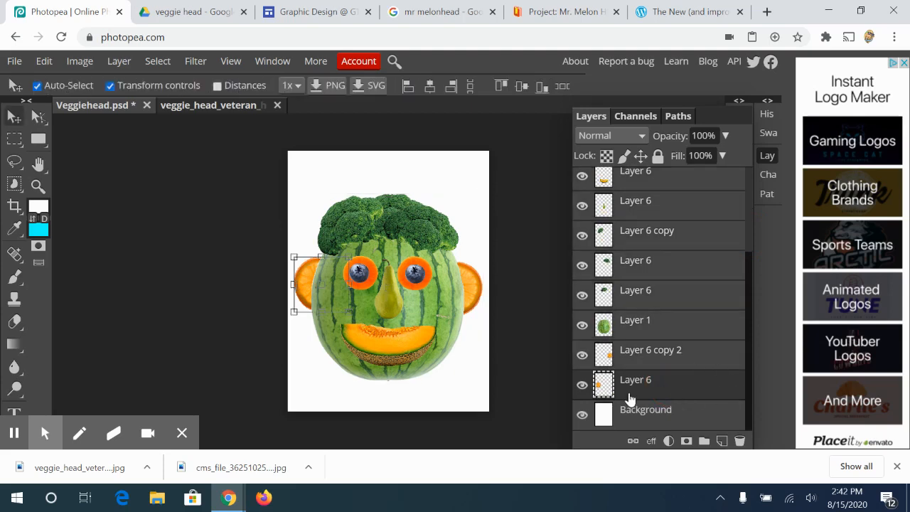
click(666, 422)
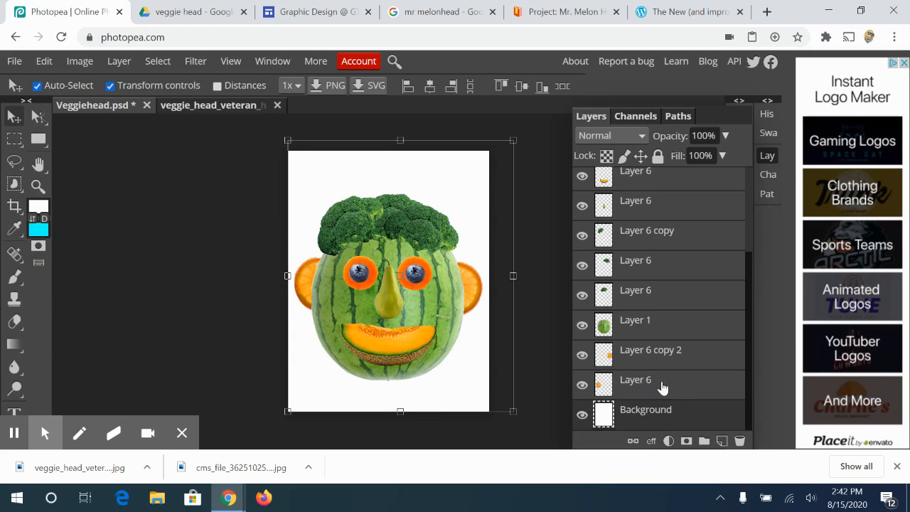
Merge all layers except the Background into one and shift the merged veggie head slightly upward on the page
click(663, 387)
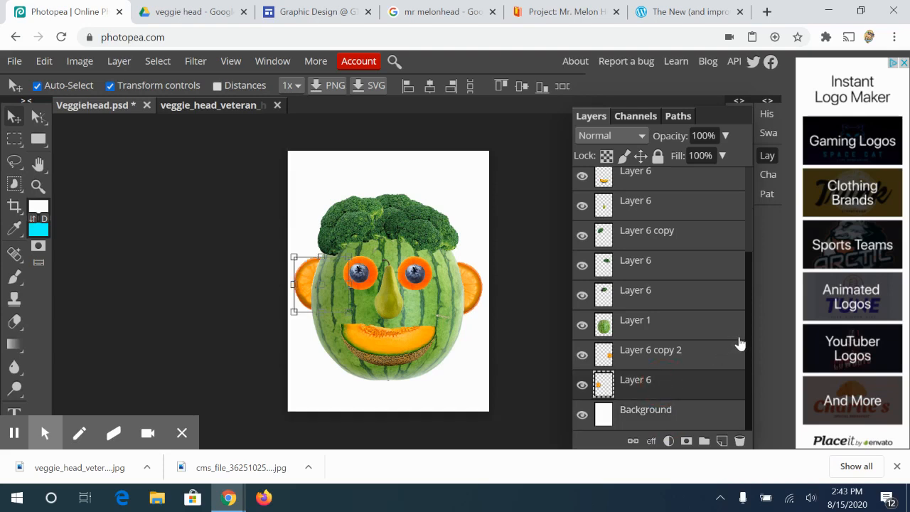
drag(749, 339, 746, 354)
drag(746, 369, 747, 241)
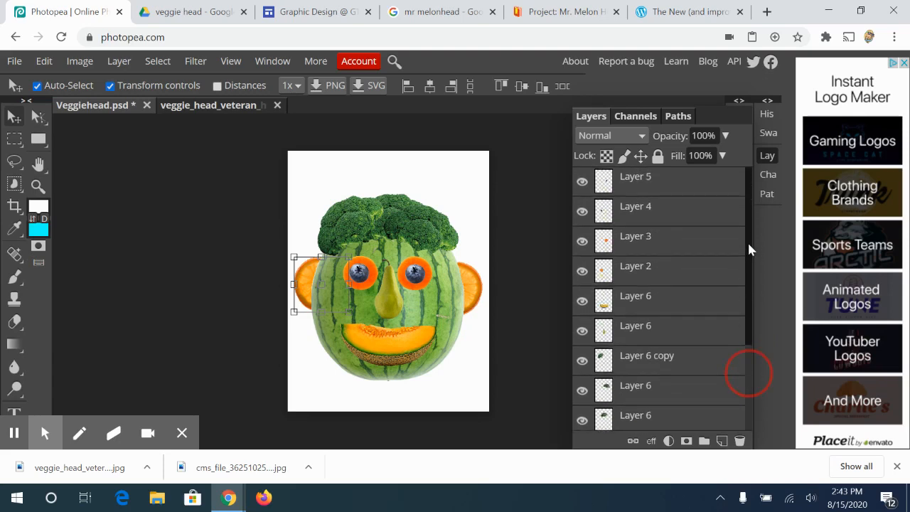
click(696, 183)
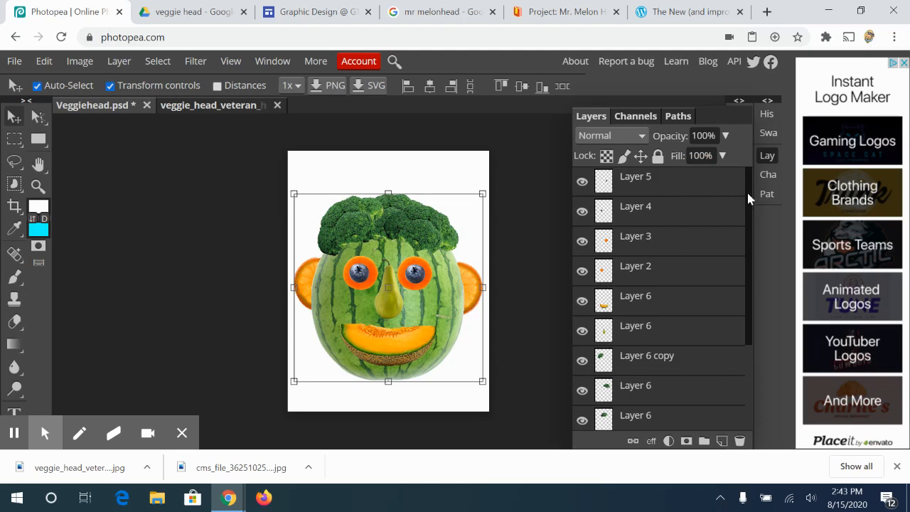
drag(747, 190, 740, 320)
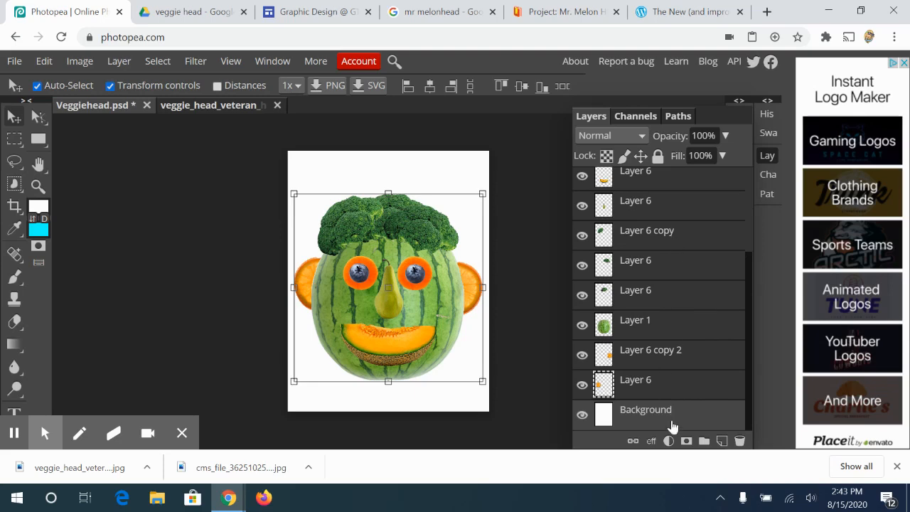
right_click(677, 346)
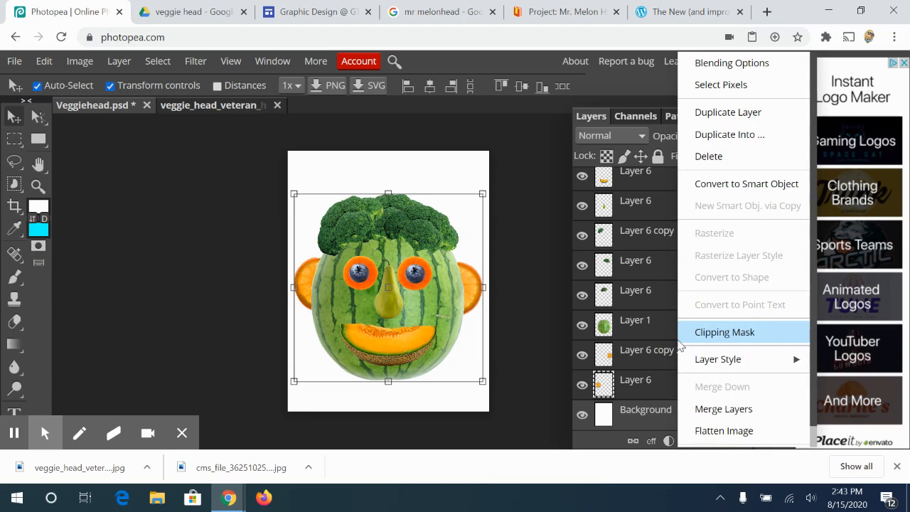
click(738, 418)
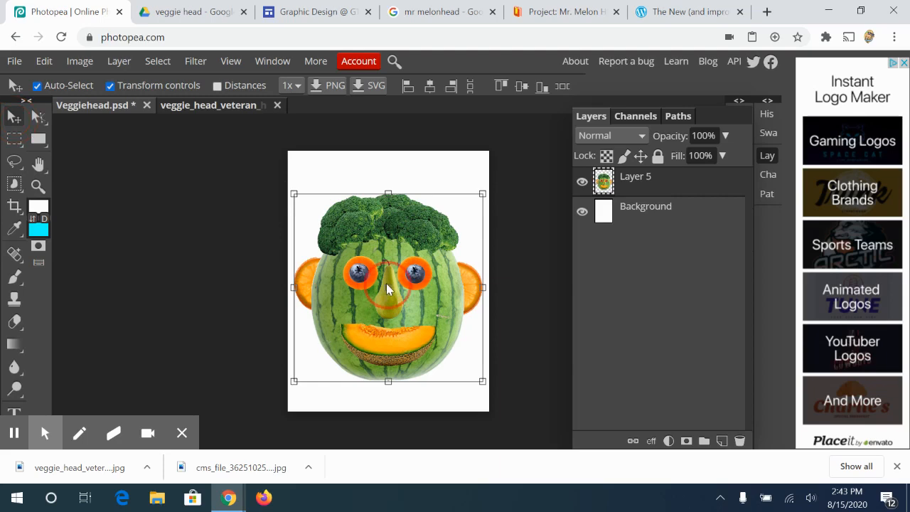
mouse_move(398, 302)
mouse_down()
mouse_move(382, 307)
mouse_move(396, 292)
mouse_up()
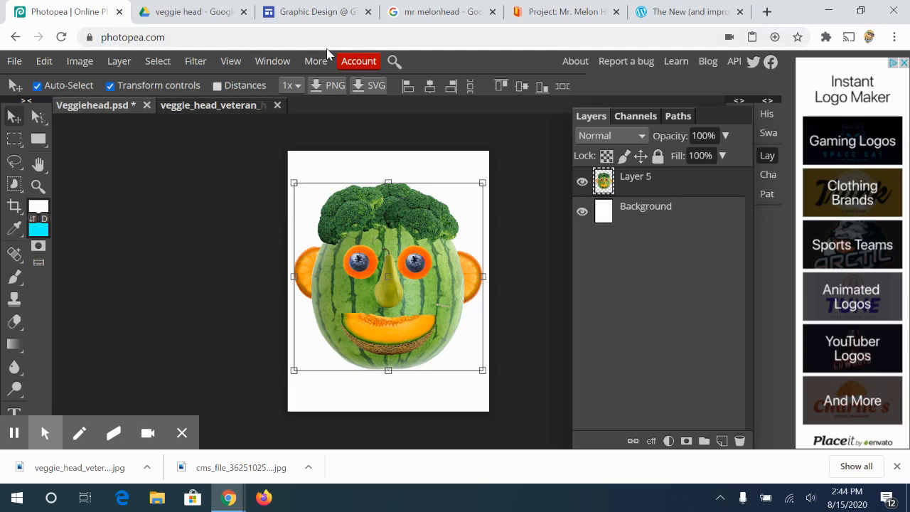
Switch to the Graphic Design class site and follow the Pixabay link on its Stock Photo Sites resource page
click(301, 12)
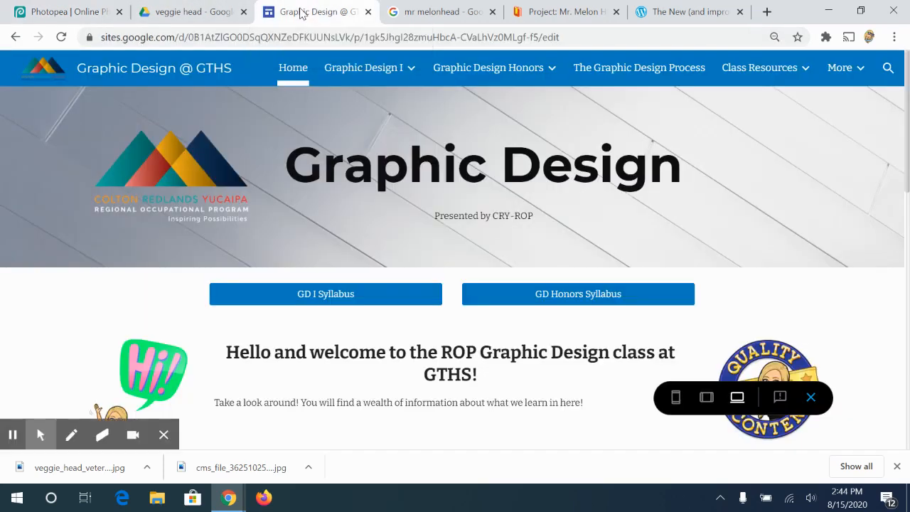
mouse_move(748, 118)
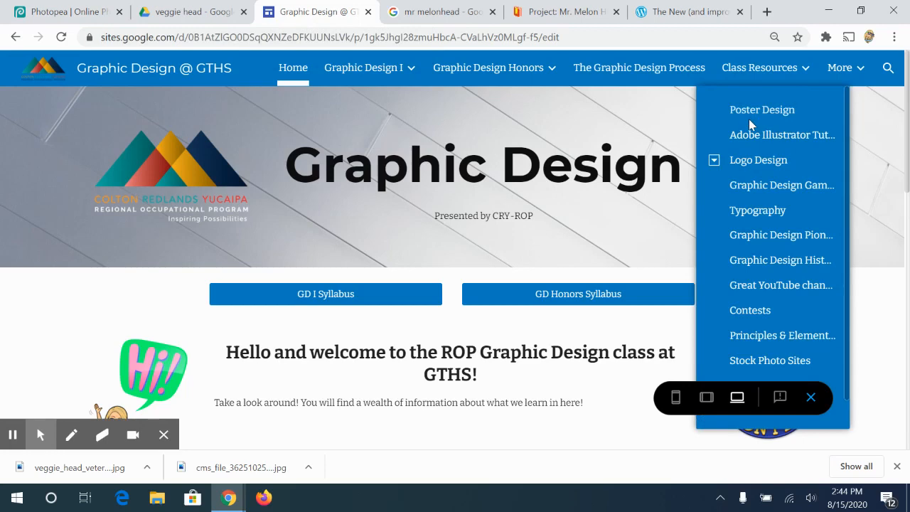
click(770, 69)
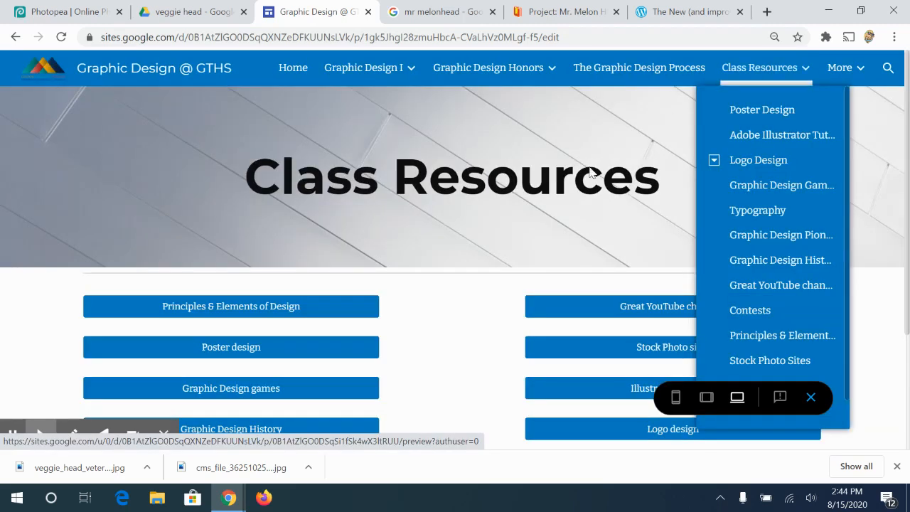
click(674, 347)
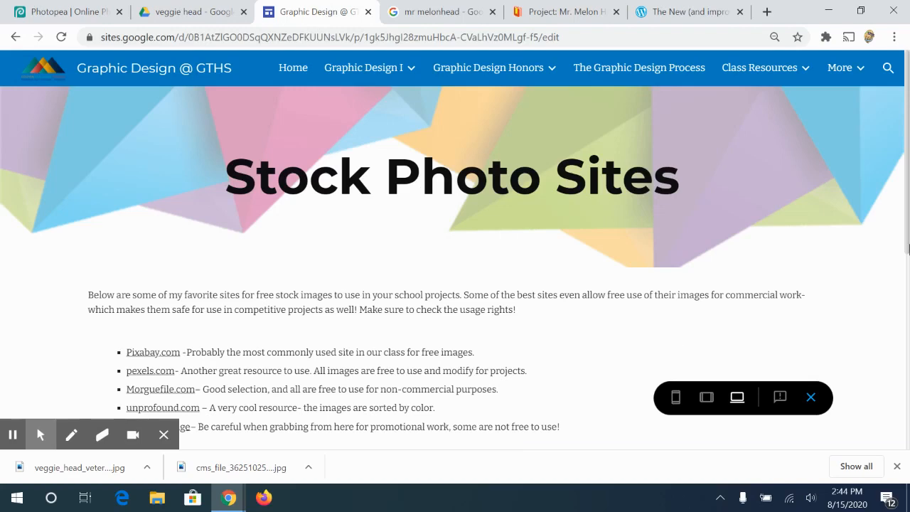
scroll(902, 267, down, 2)
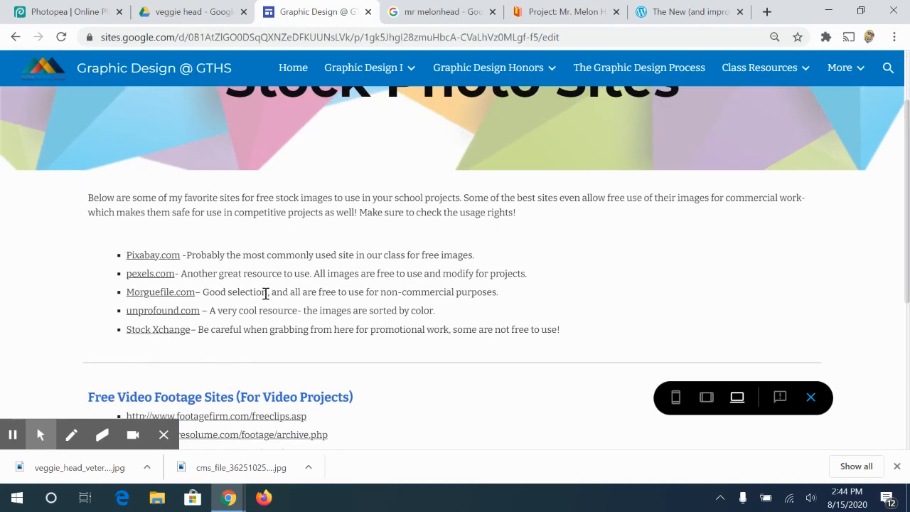
click(141, 259)
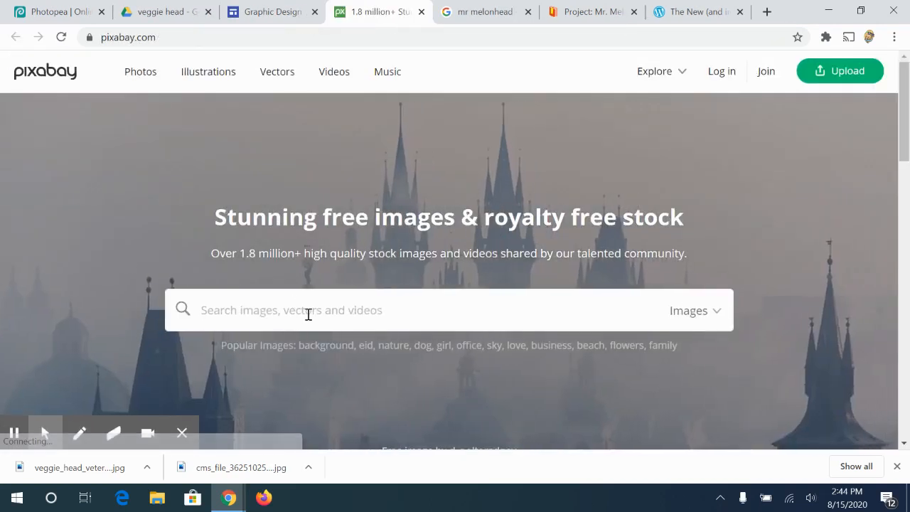
Search Pixabay for Disneyland images and browse down to the castle photos
click(310, 315)
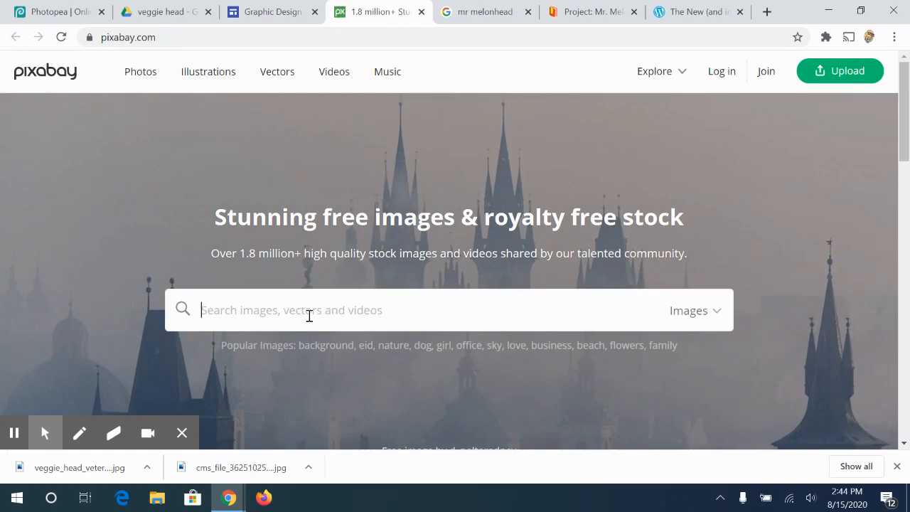
text(Dis)
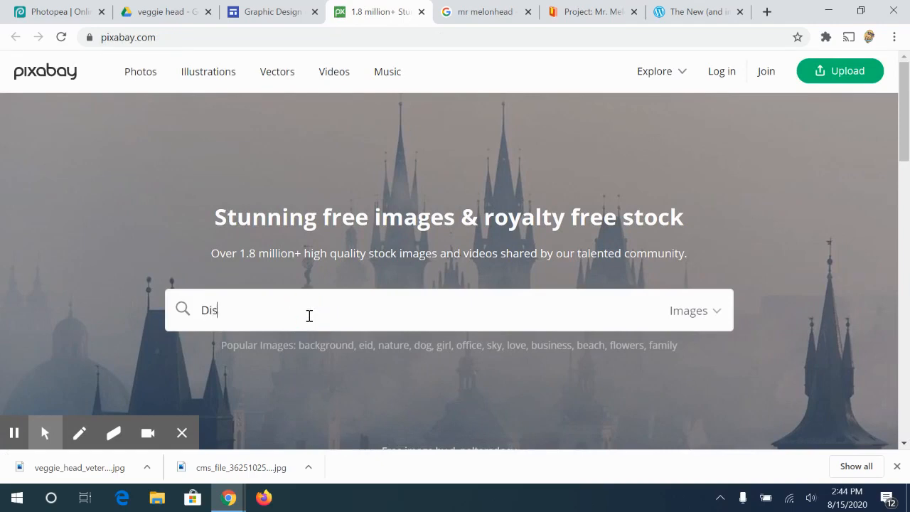
text(neyland)
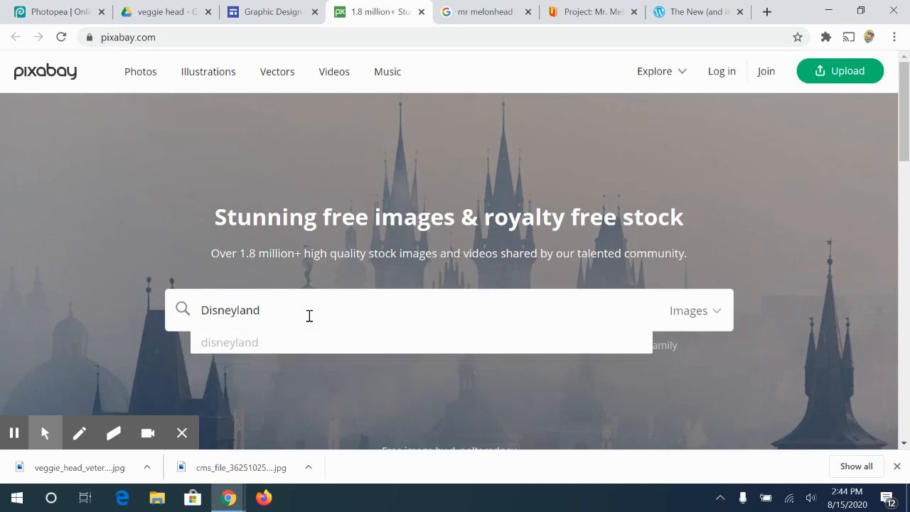
key(Return)
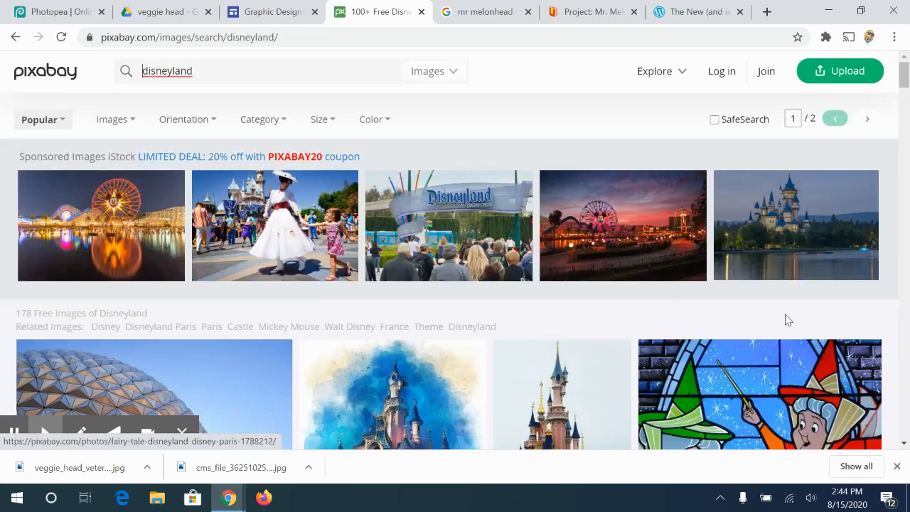
drag(906, 80, 908, 157)
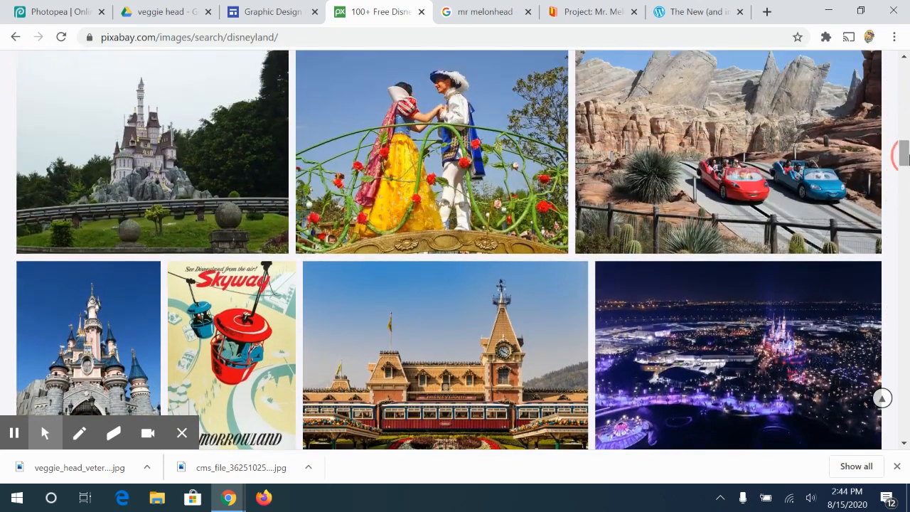
Download the Sleeping Beauty castle photo against a plain blue sky as a 1440×1920 JPG, completing the captcha
click(115, 336)
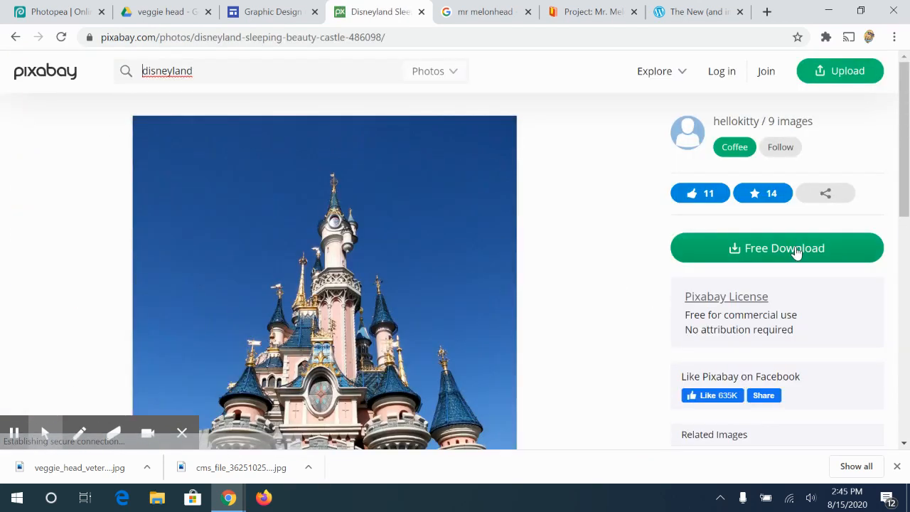
click(796, 250)
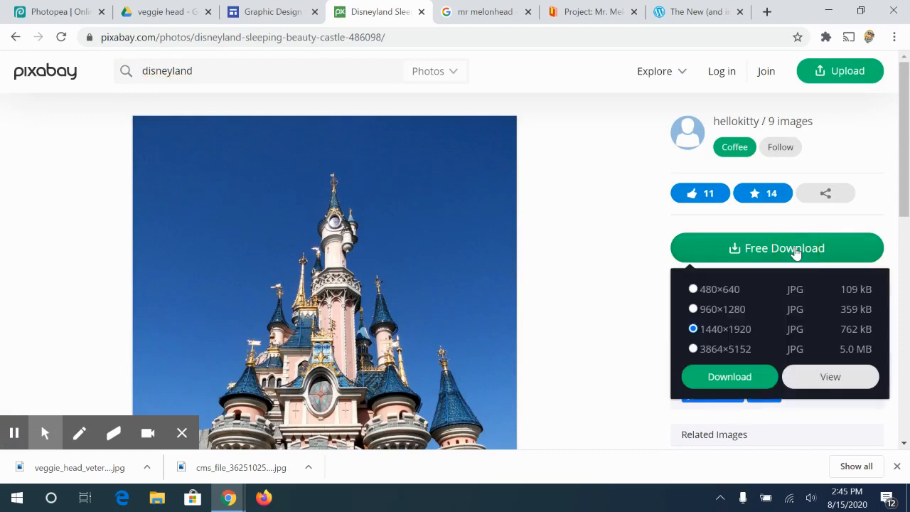
click(714, 380)
click(361, 271)
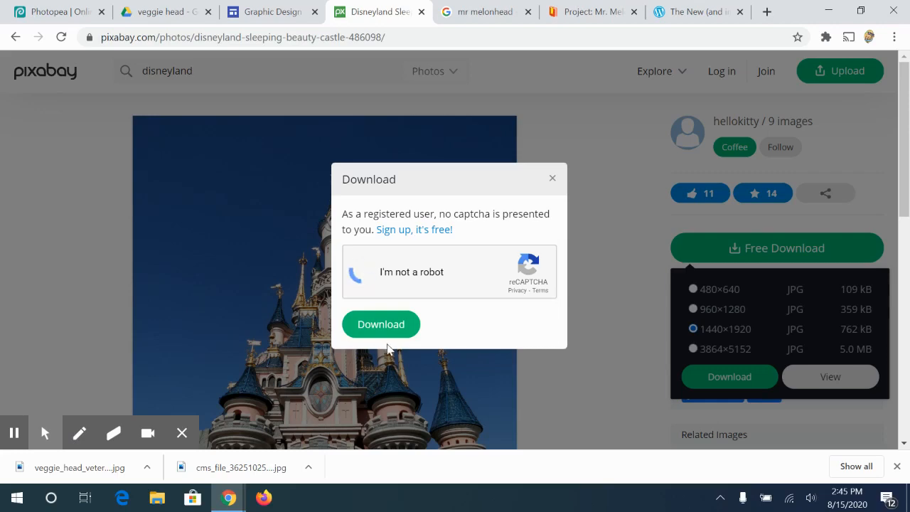
click(385, 326)
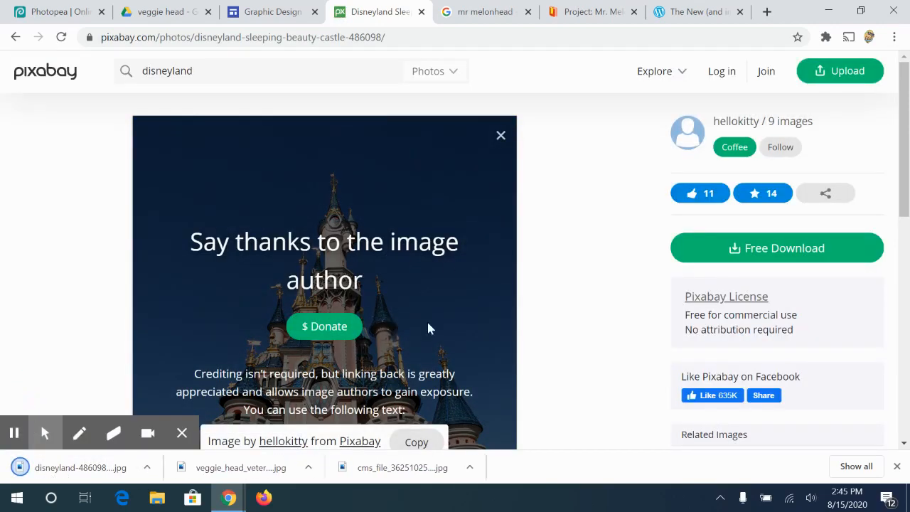
Return to Photopea and place disneyland-486098_1920 from Downloads into the Veggiehead document
click(37, 6)
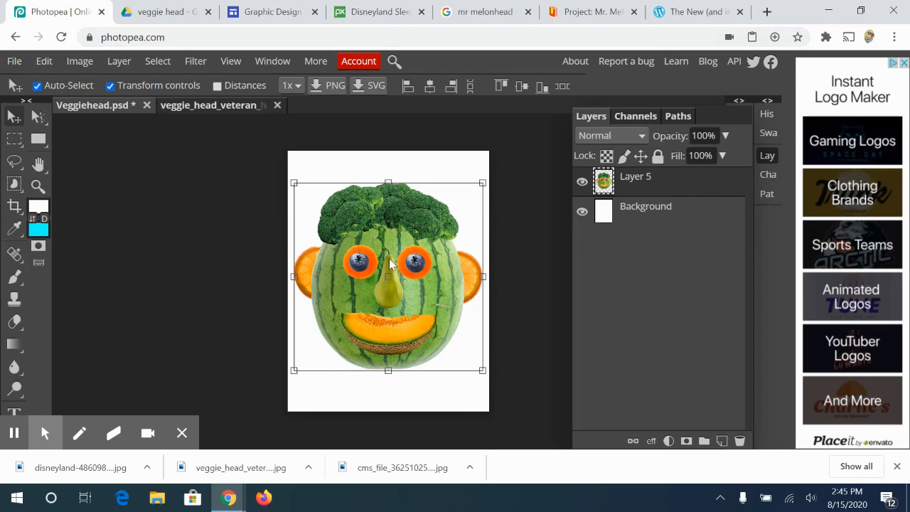
click(12, 62)
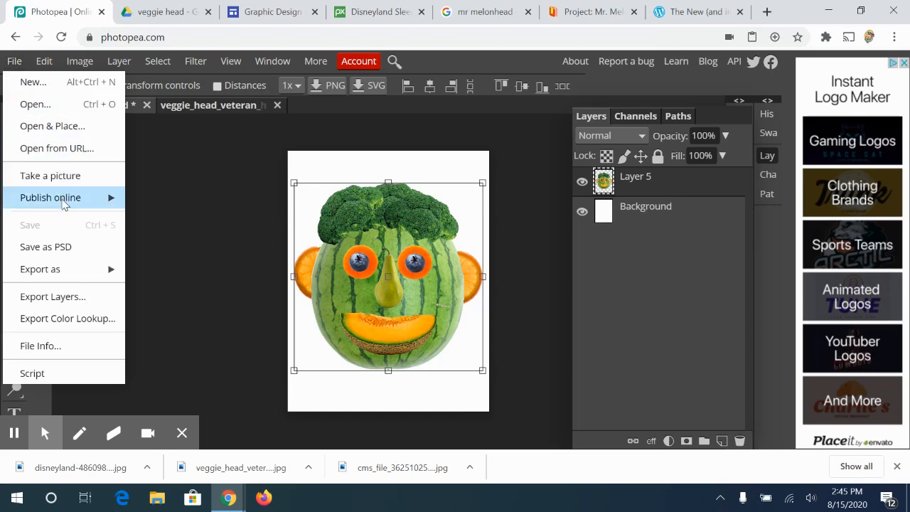
click(68, 126)
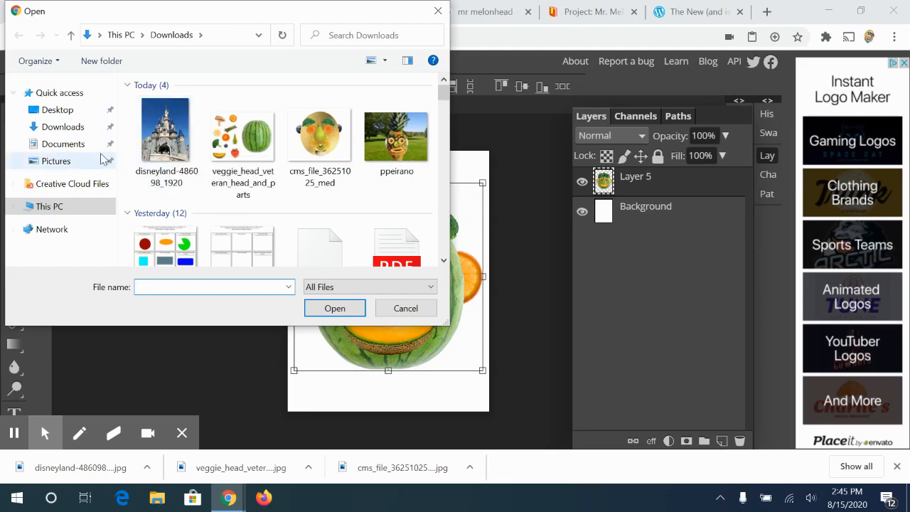
click(63, 126)
click(153, 147)
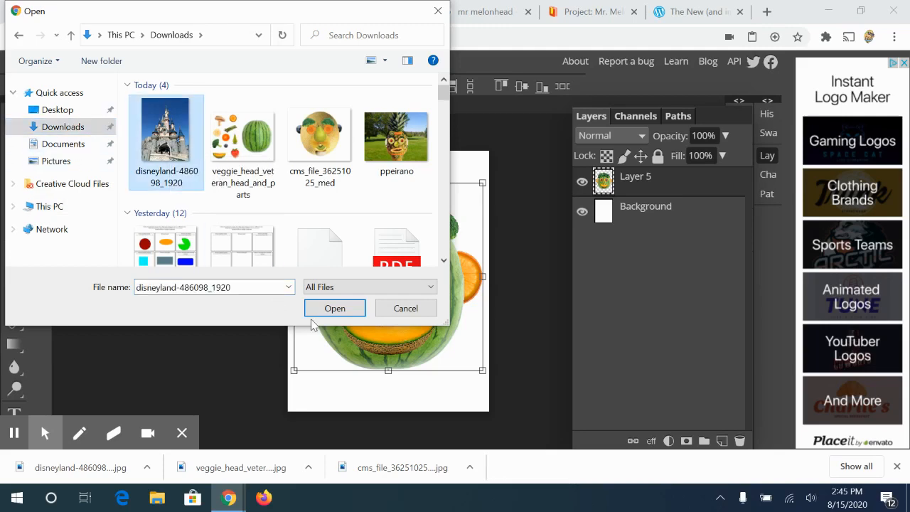
click(333, 310)
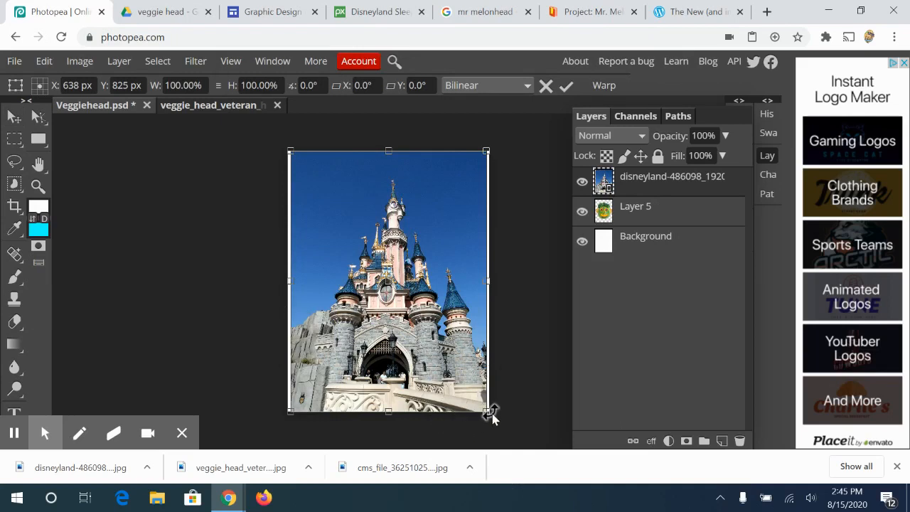
Enlarge the castle photo to about 107.5% and shift it slightly left so it covers the whole page
drag(486, 413, 502, 422)
drag(480, 388, 450, 390)
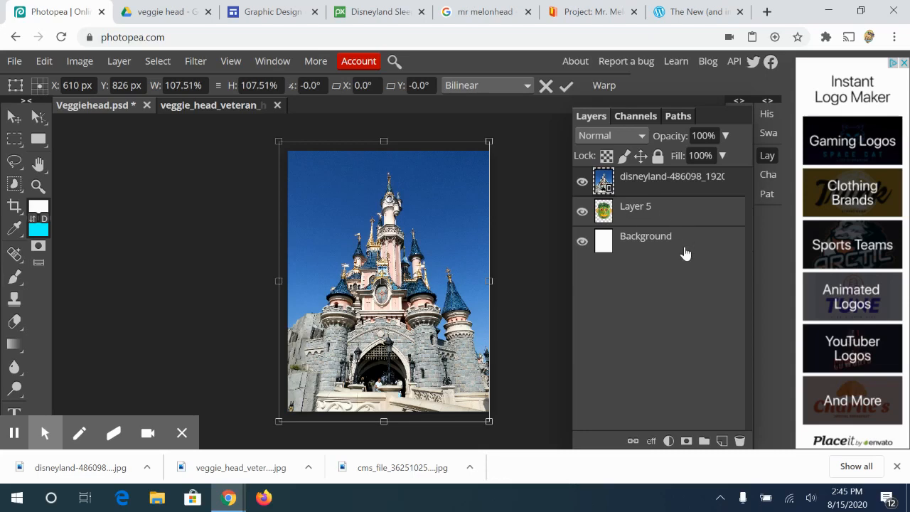
key(Return)
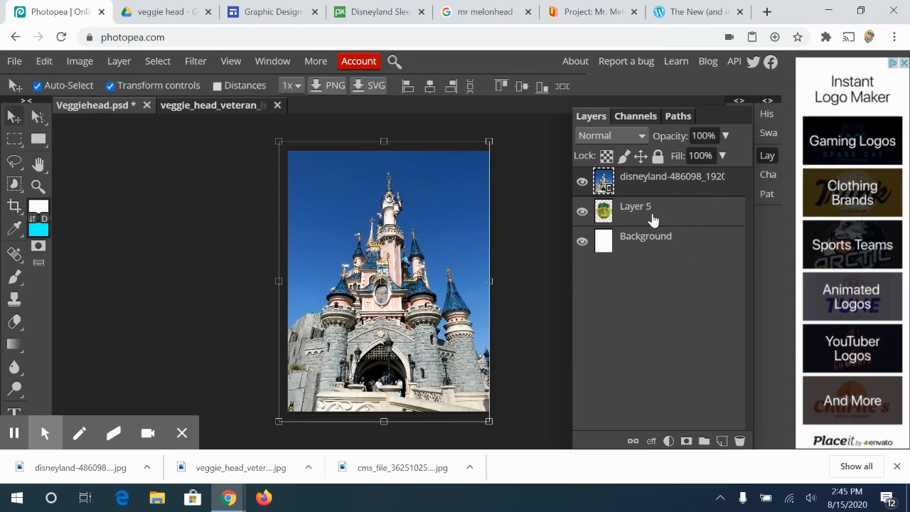
Move the disneyland-486098_1920 layer beneath Layer 5 so the castle sits behind the veggie head
click(653, 220)
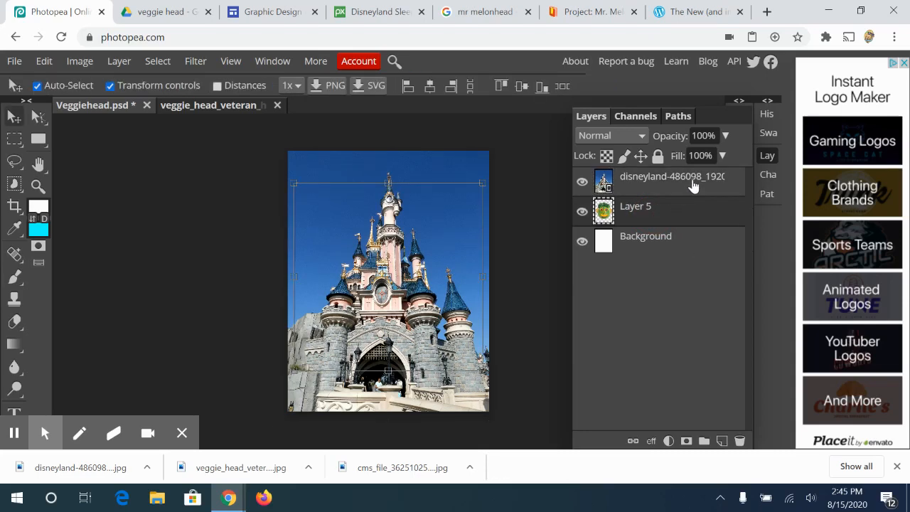
click(670, 185)
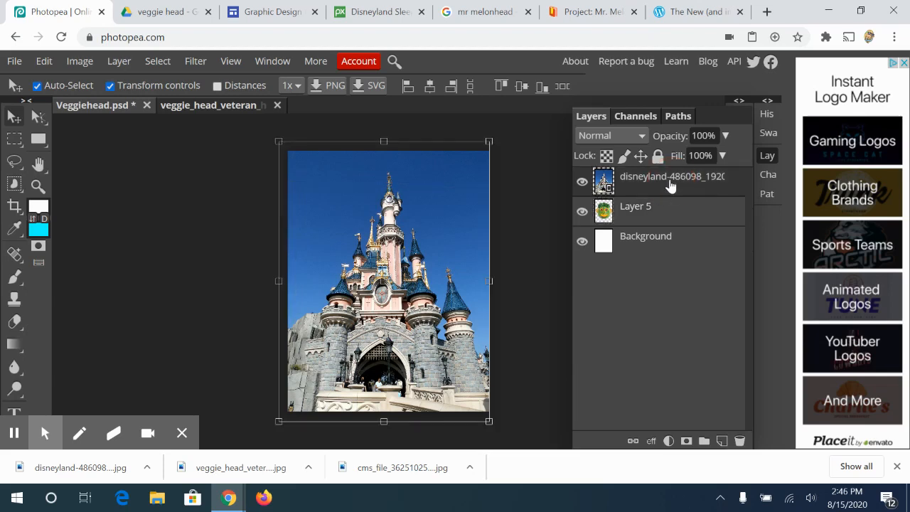
drag(670, 185, 644, 231)
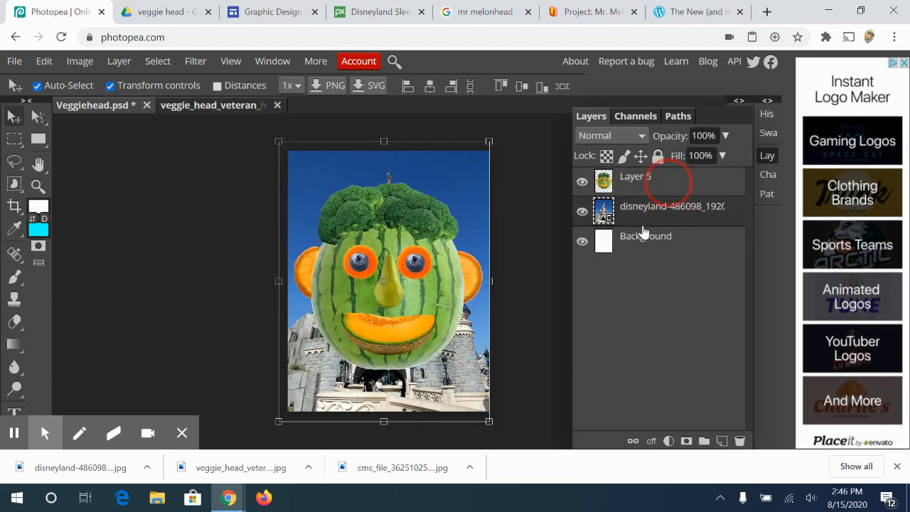
Scale the veggie head on Layer 5 down to about 31% and place it left of the castle's gate archway
click(655, 187)
click(482, 377)
drag(482, 377, 435, 321)
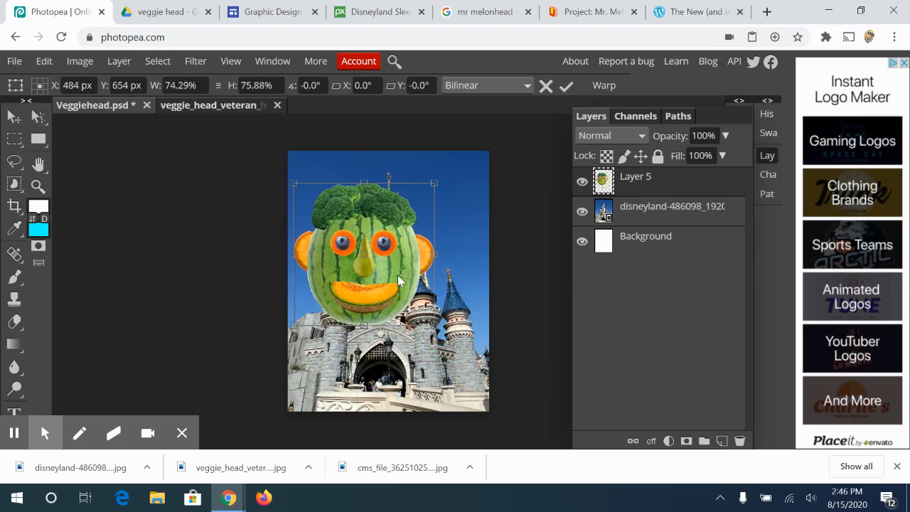
drag(398, 274, 414, 345)
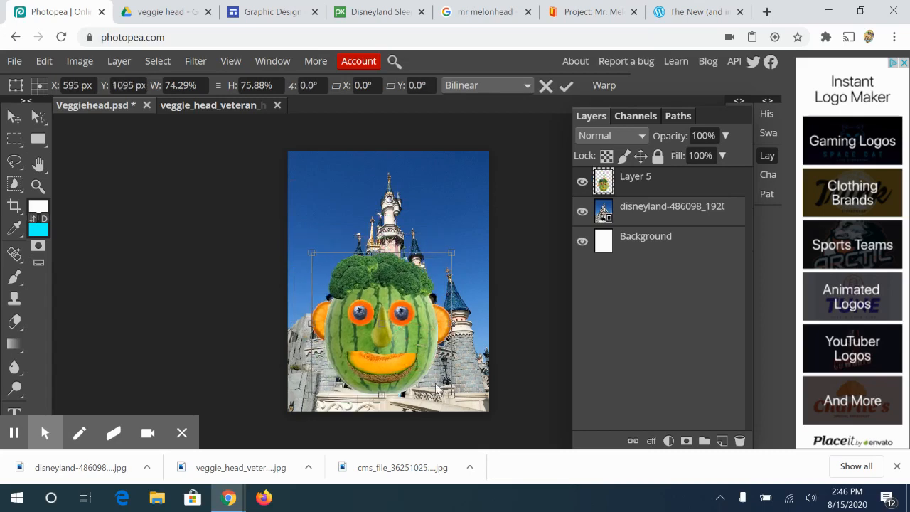
drag(451, 395, 370, 377)
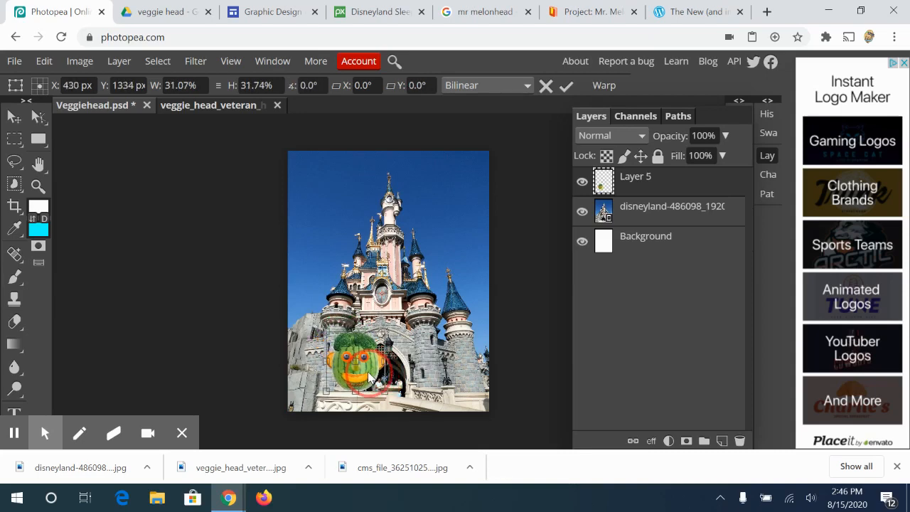
click(217, 145)
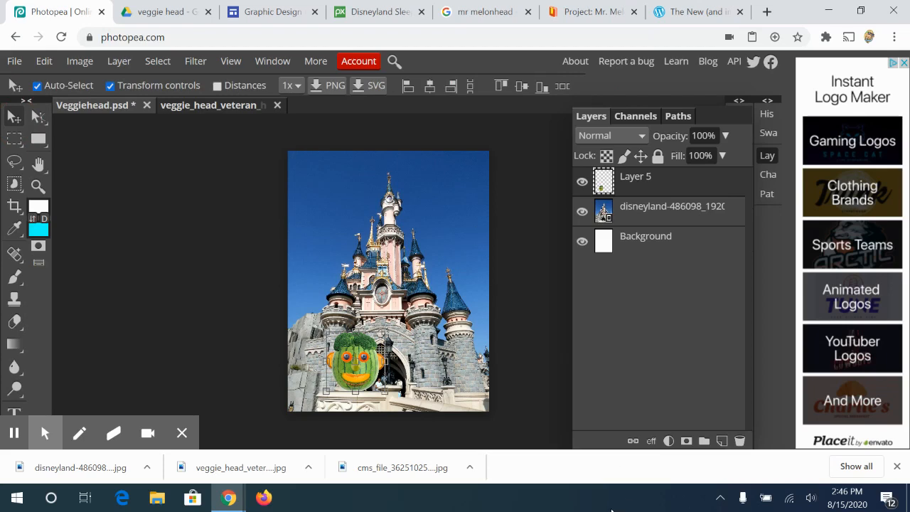
click(524, 264)
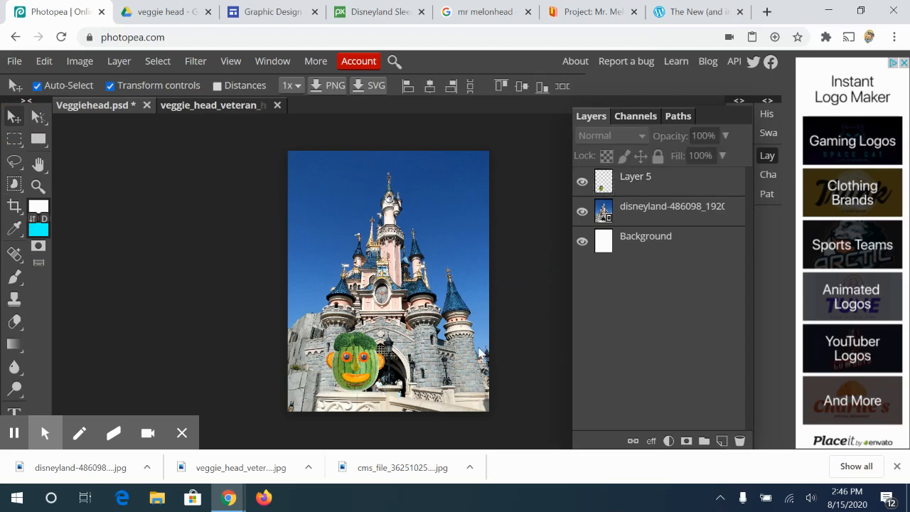
Export the composition as a 1275 × 1650 px JPG at 70% quality
click(13, 62)
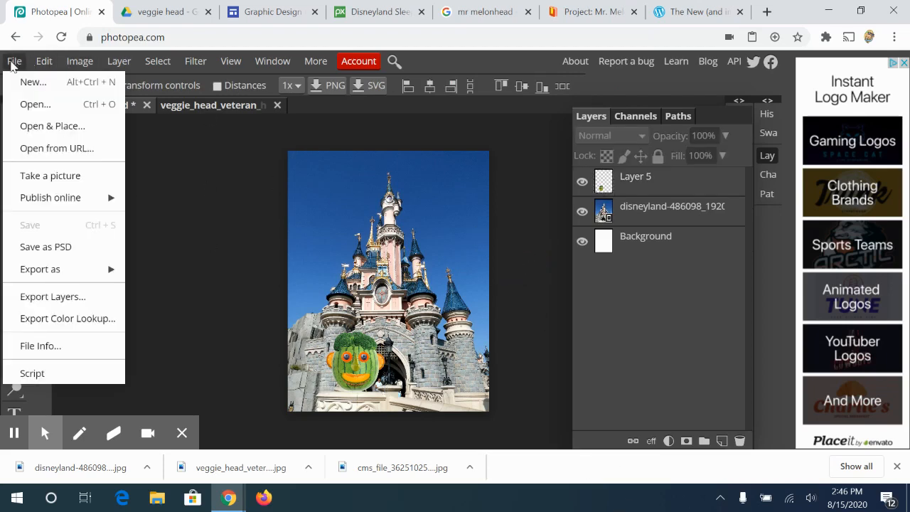
mouse_move(55, 275)
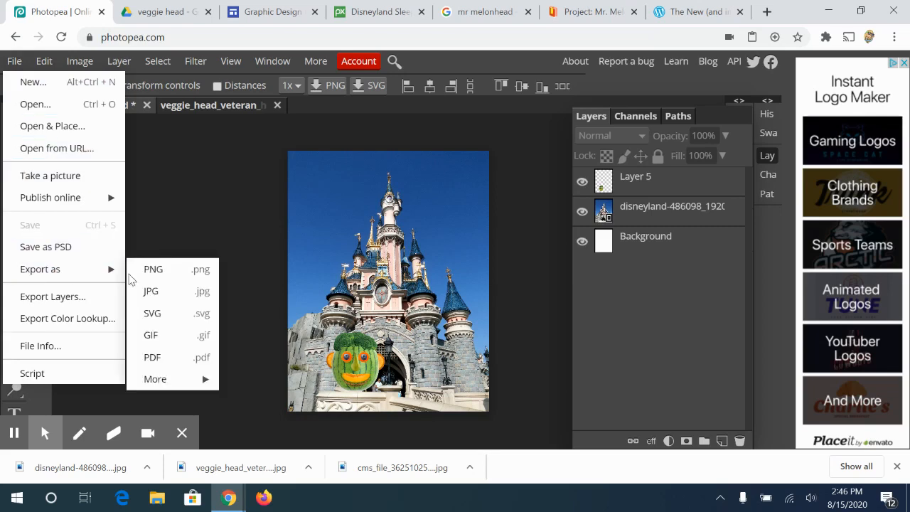
click(149, 293)
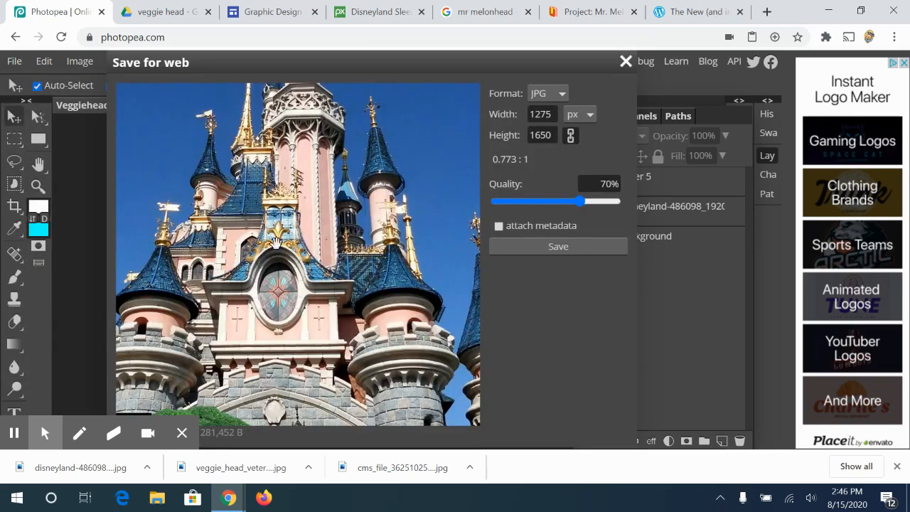
click(571, 246)
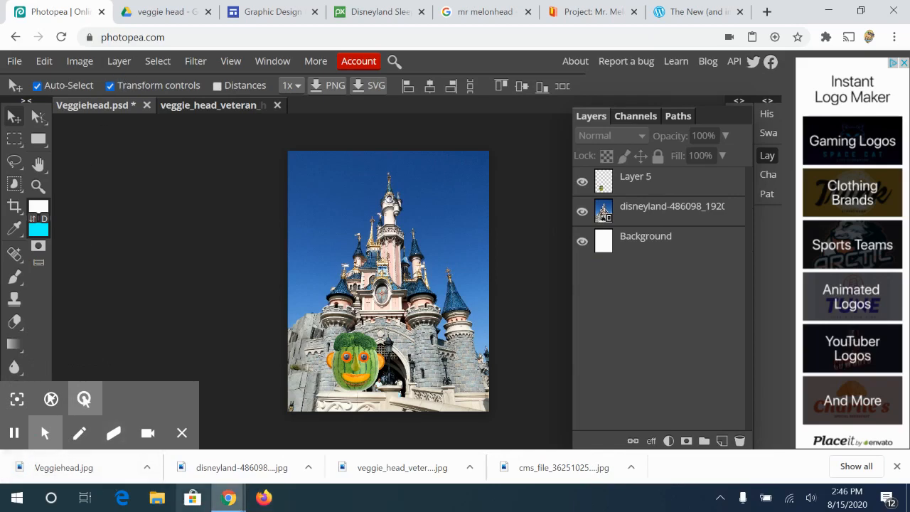
Switch to File Explorer, view the exported Veggiehead JPG from the Downloads folder, and close the photo viewer, folder window and browser's downloads bar
click(157, 498)
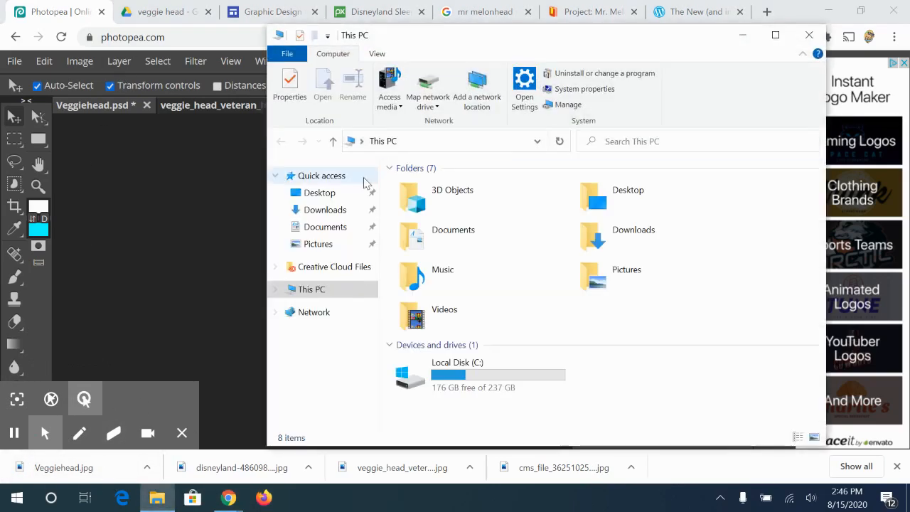
click(337, 210)
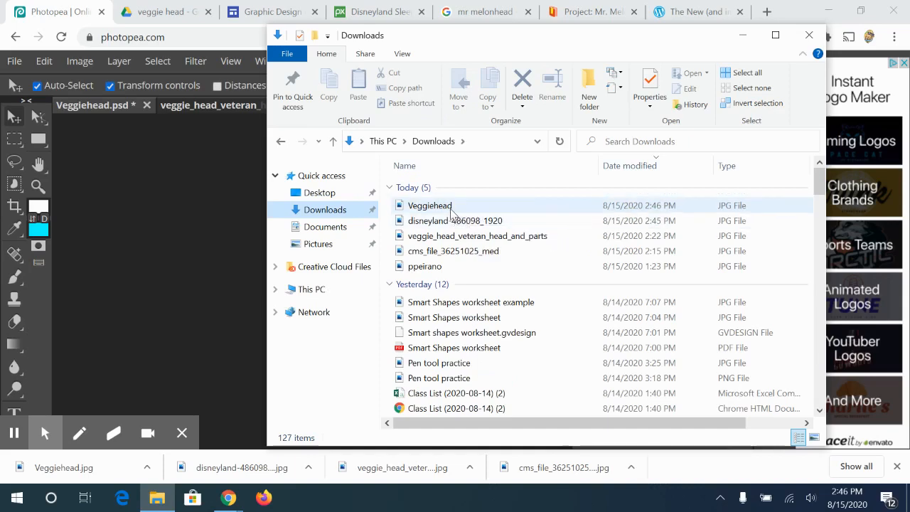
double_click(428, 205)
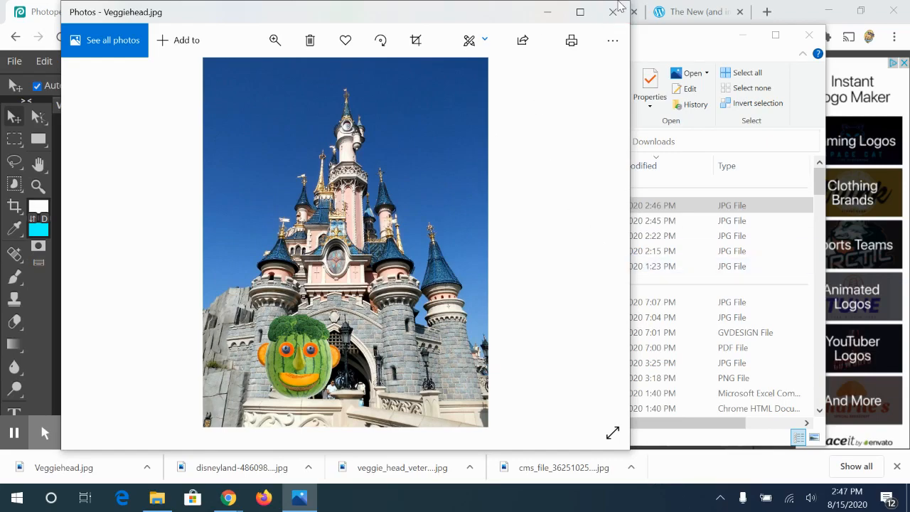
click(615, 13)
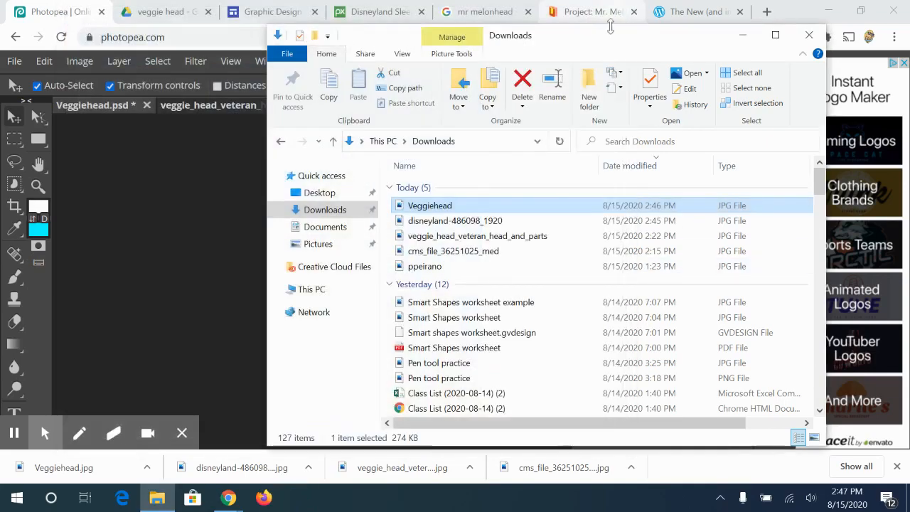
click(809, 37)
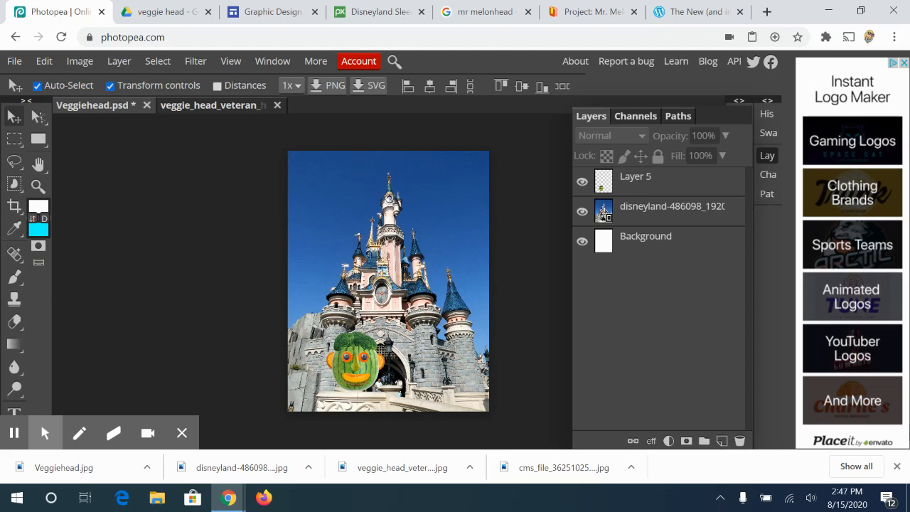
click(896, 467)
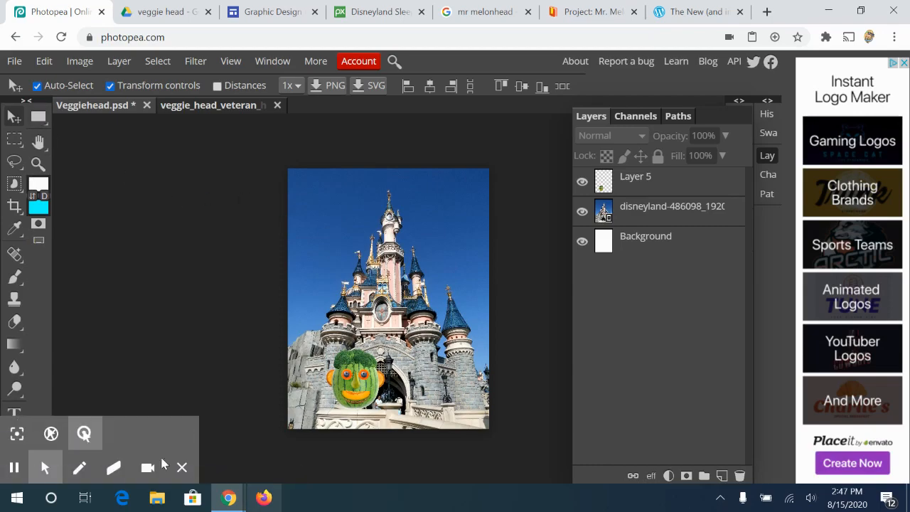
mouse_move(245, 464)
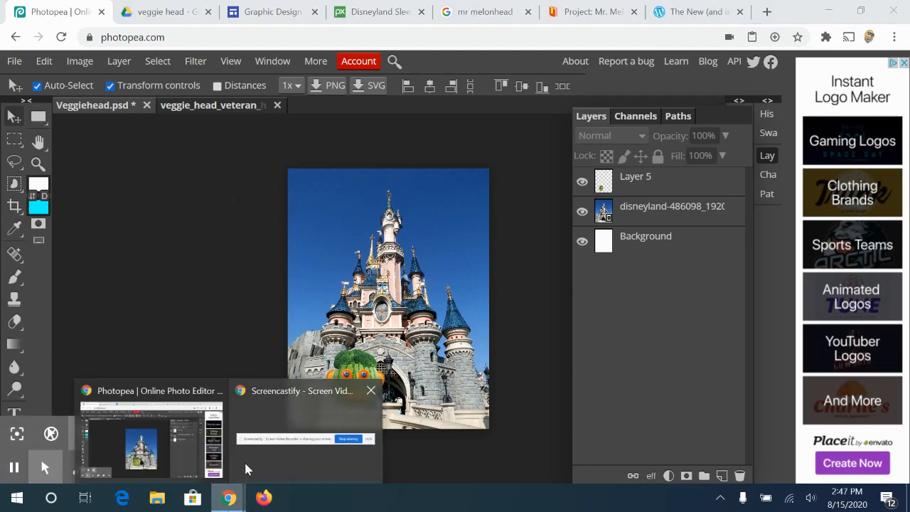
click(297, 470)
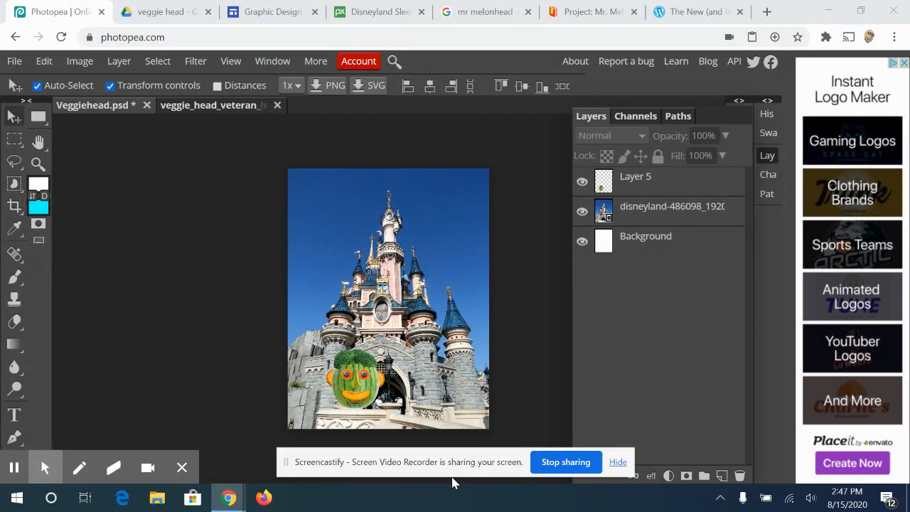